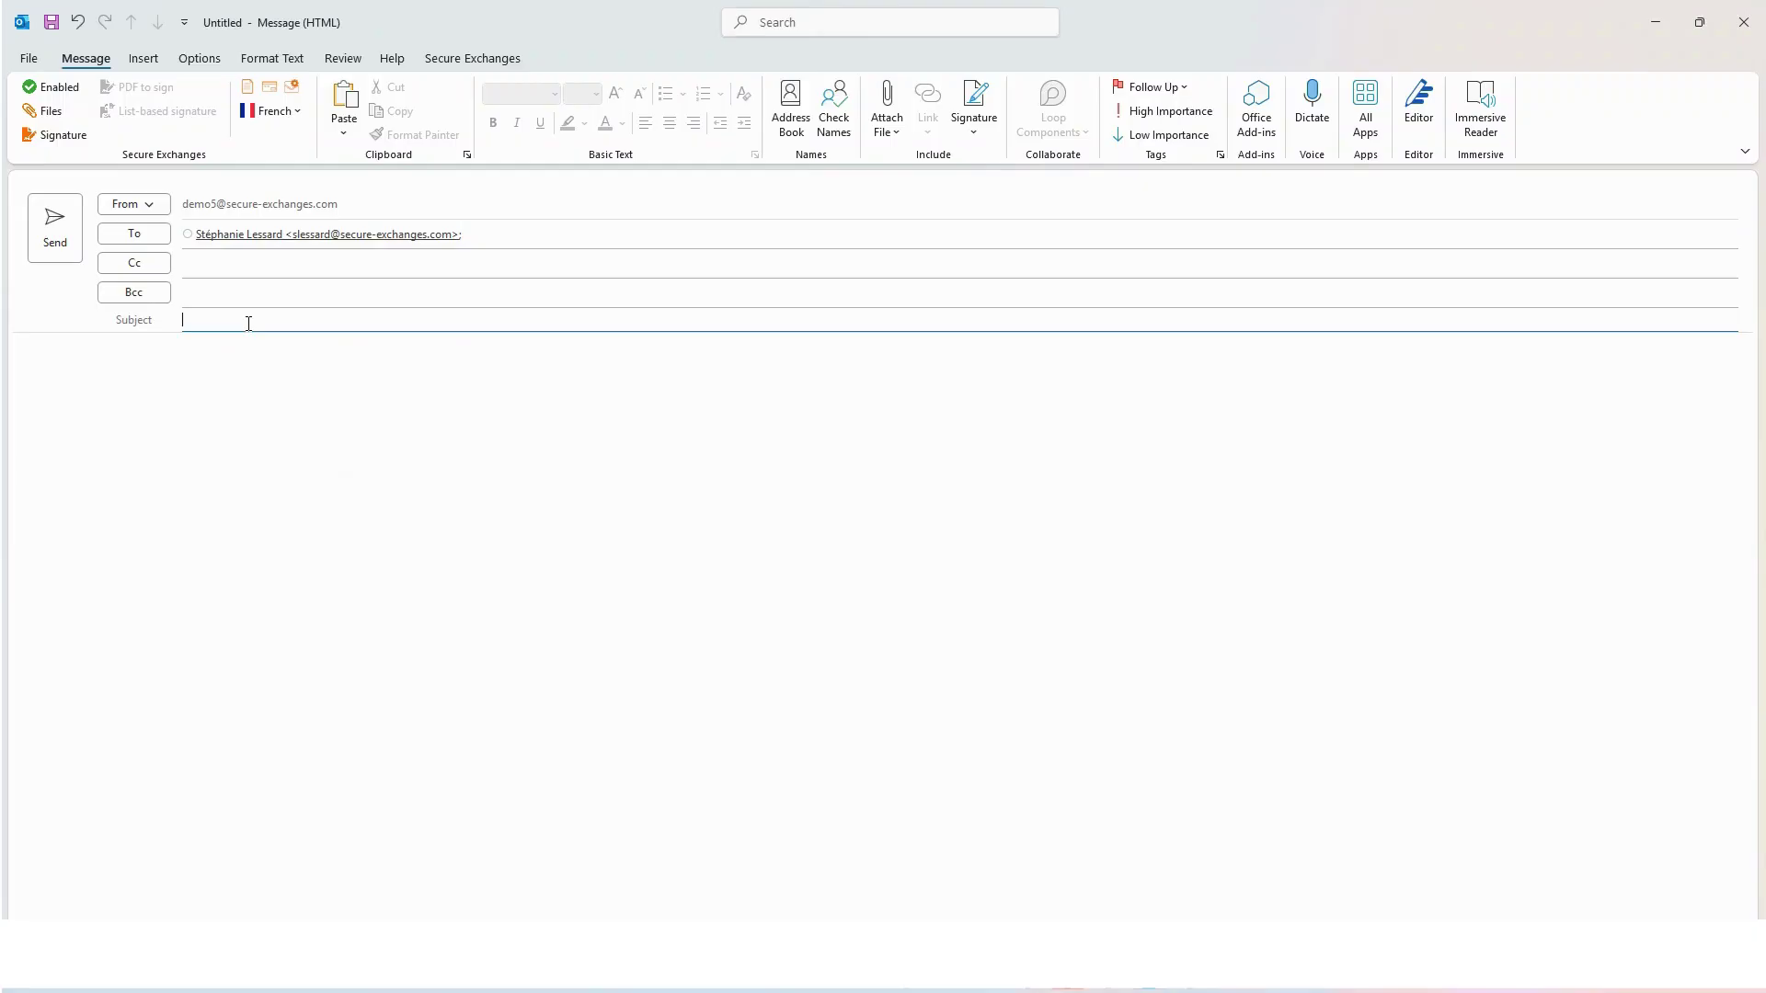
Give the email the subject "hello" and send it with Ontario drivers licences.png attached.
type("hello")
left_click(55, 225)
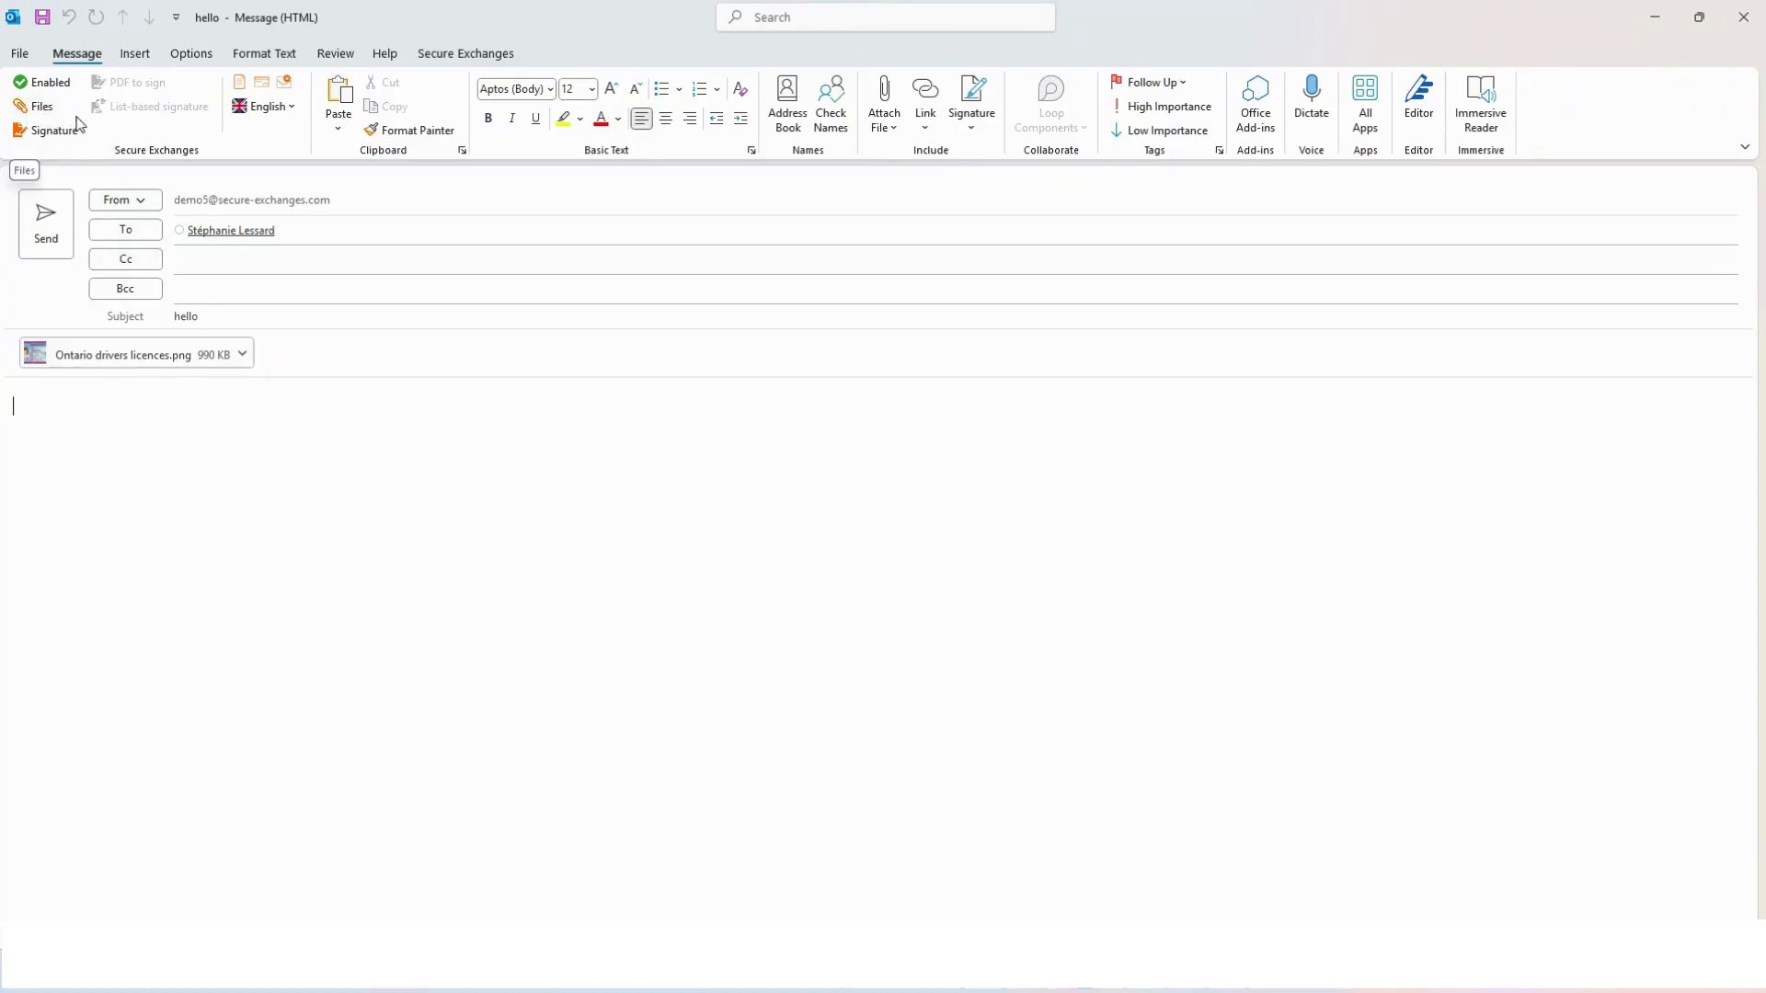
left_click(54, 224)
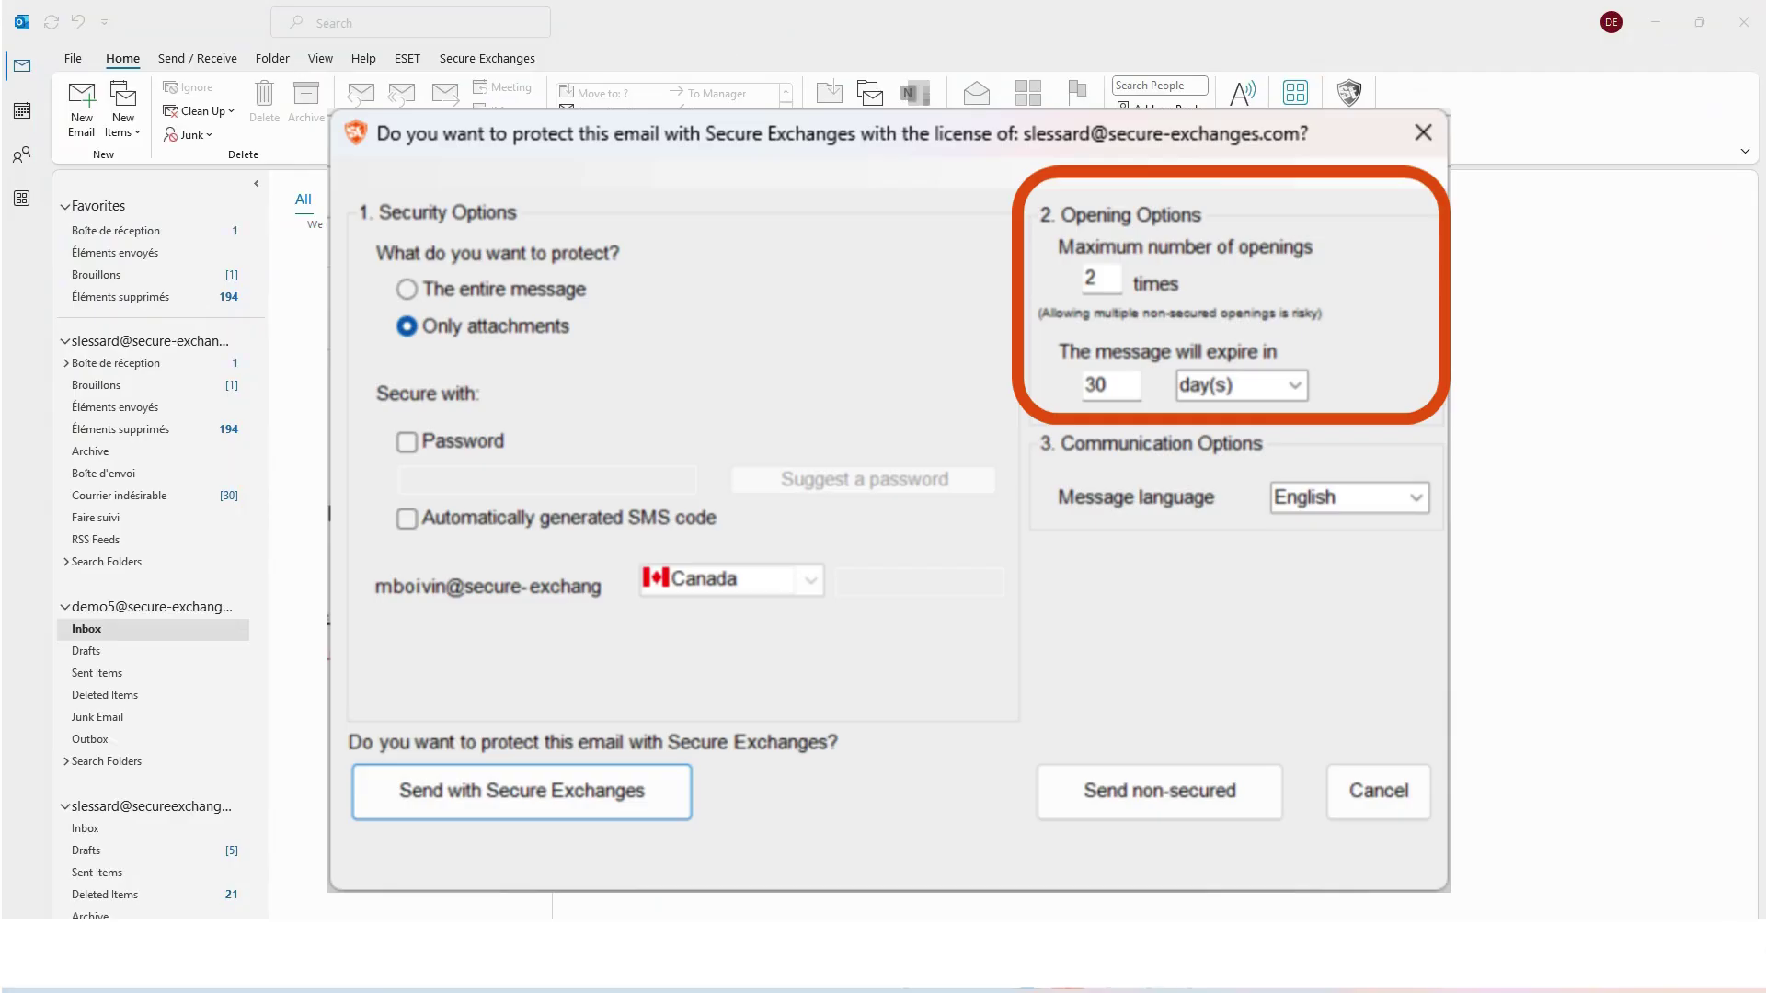
Open the secure email received in Boîte de réception and unlock its message by entering the opening code.
left_click(158, 238)
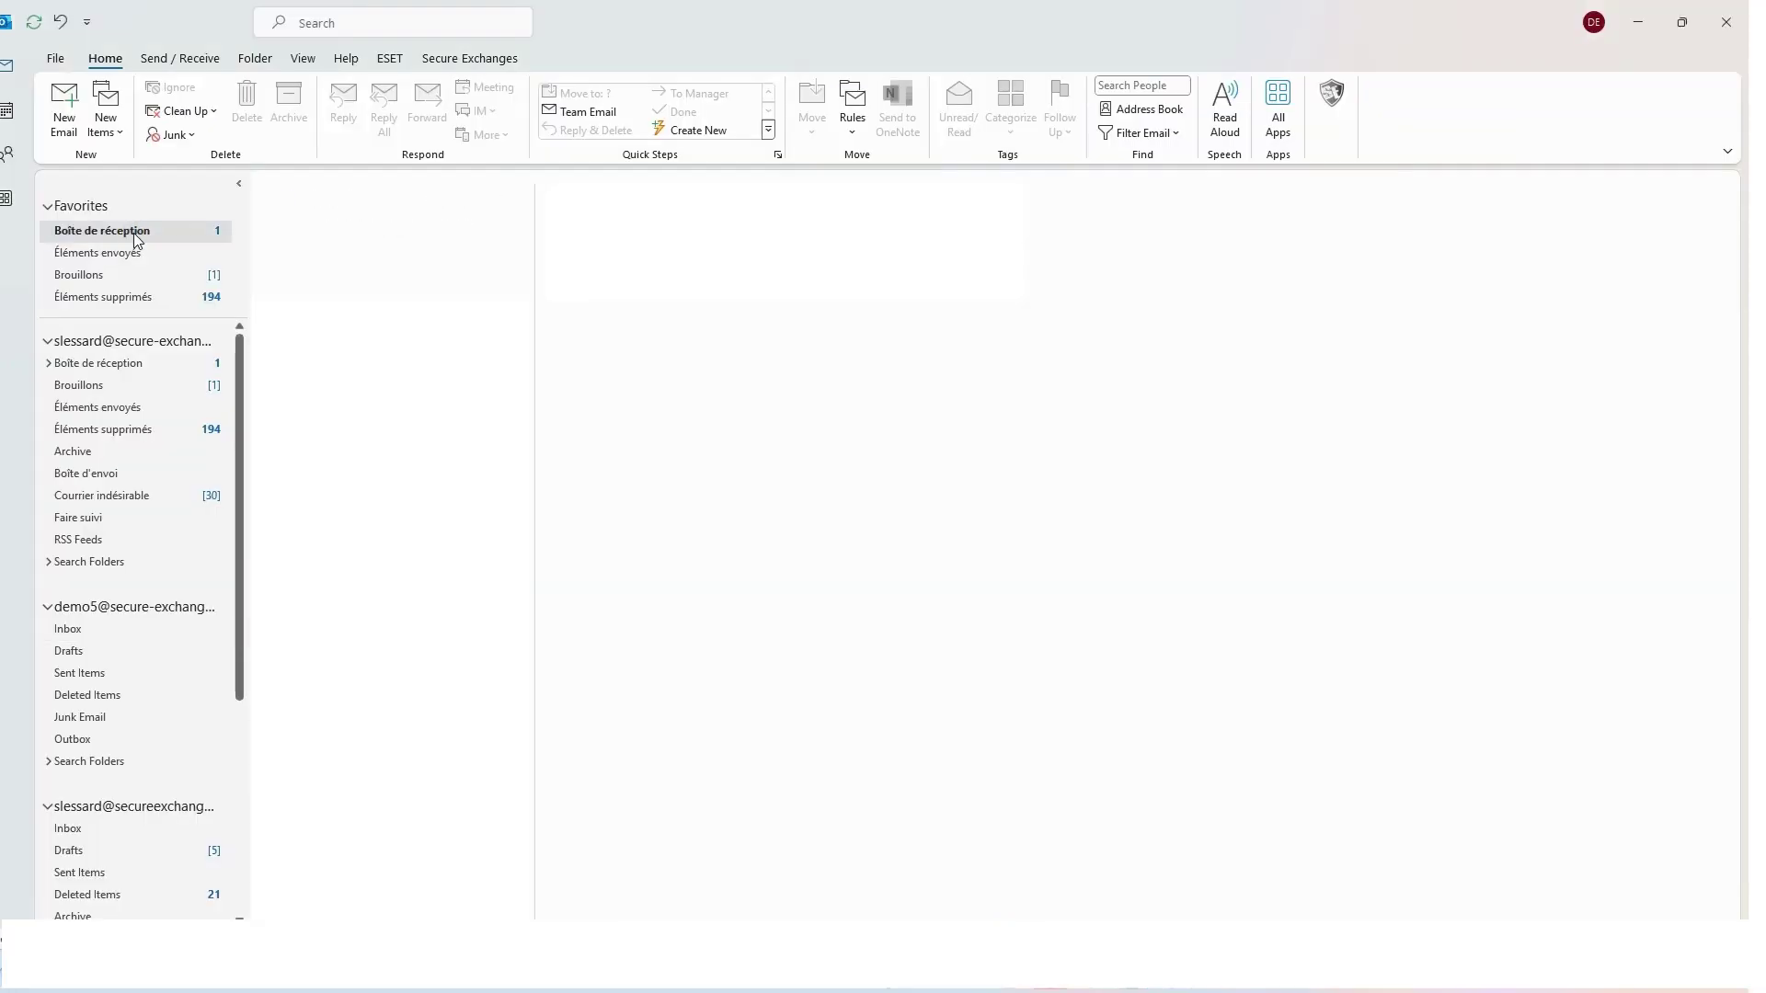
left_click(289, 266)
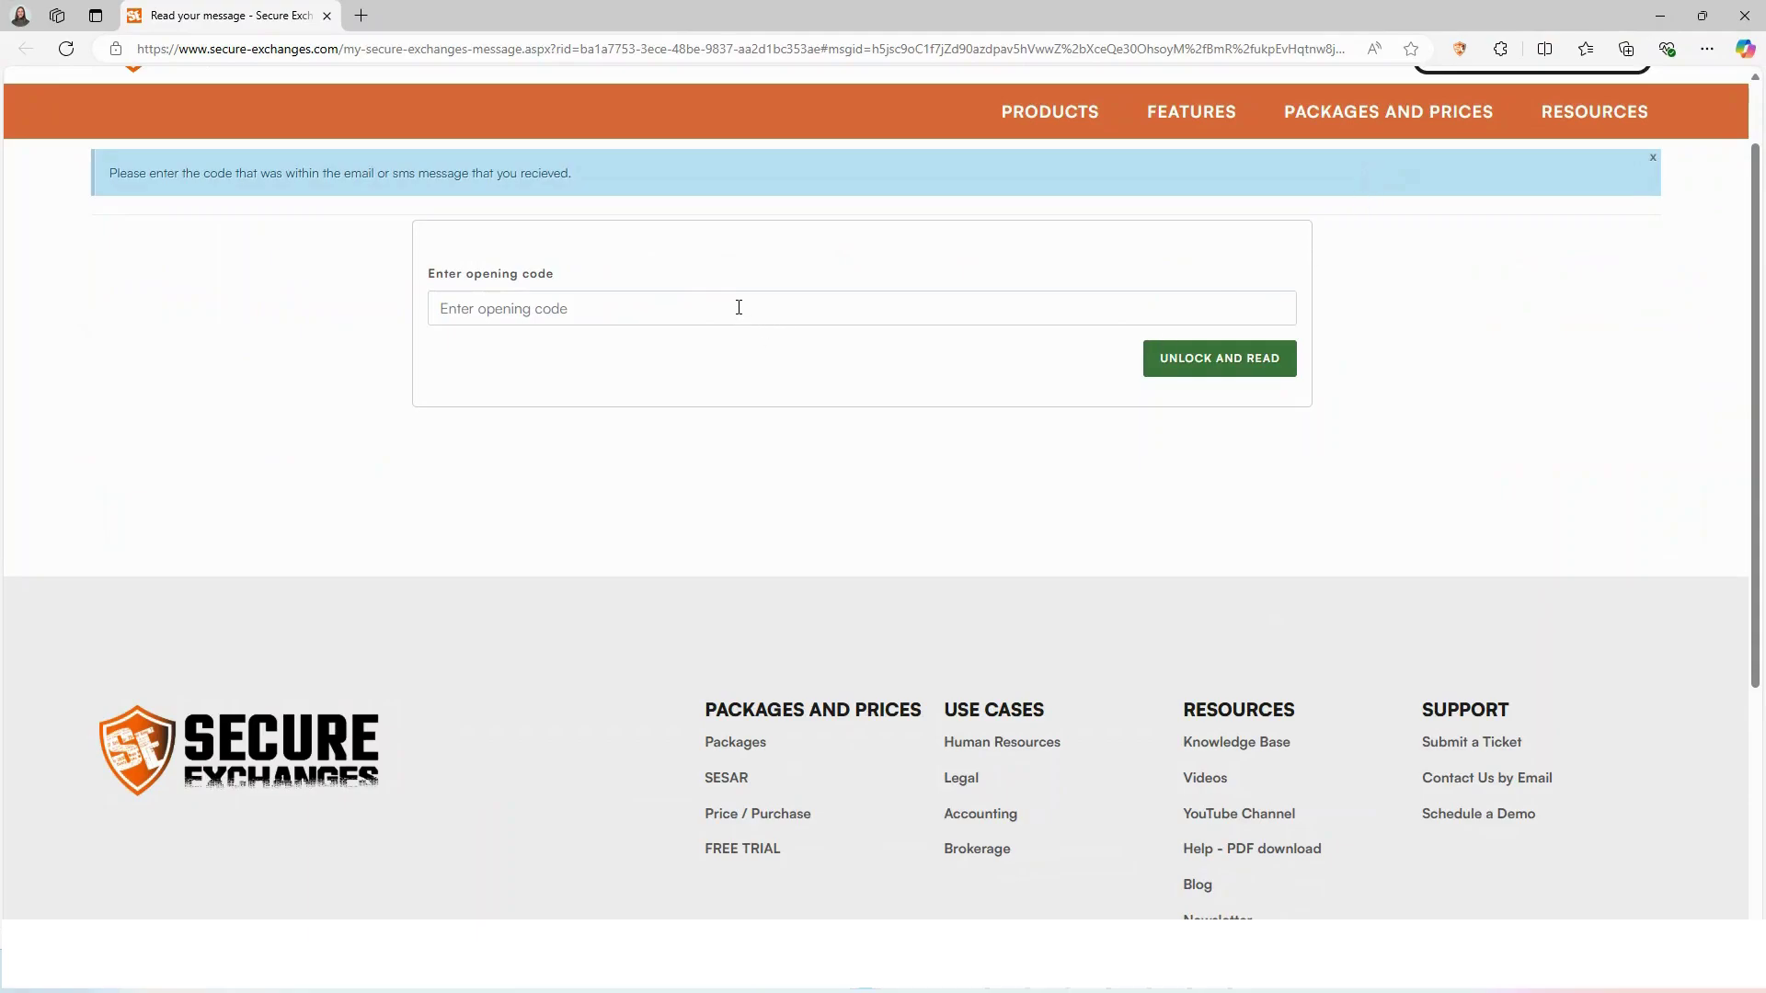
left_click(735, 307)
key("ctrl+v")
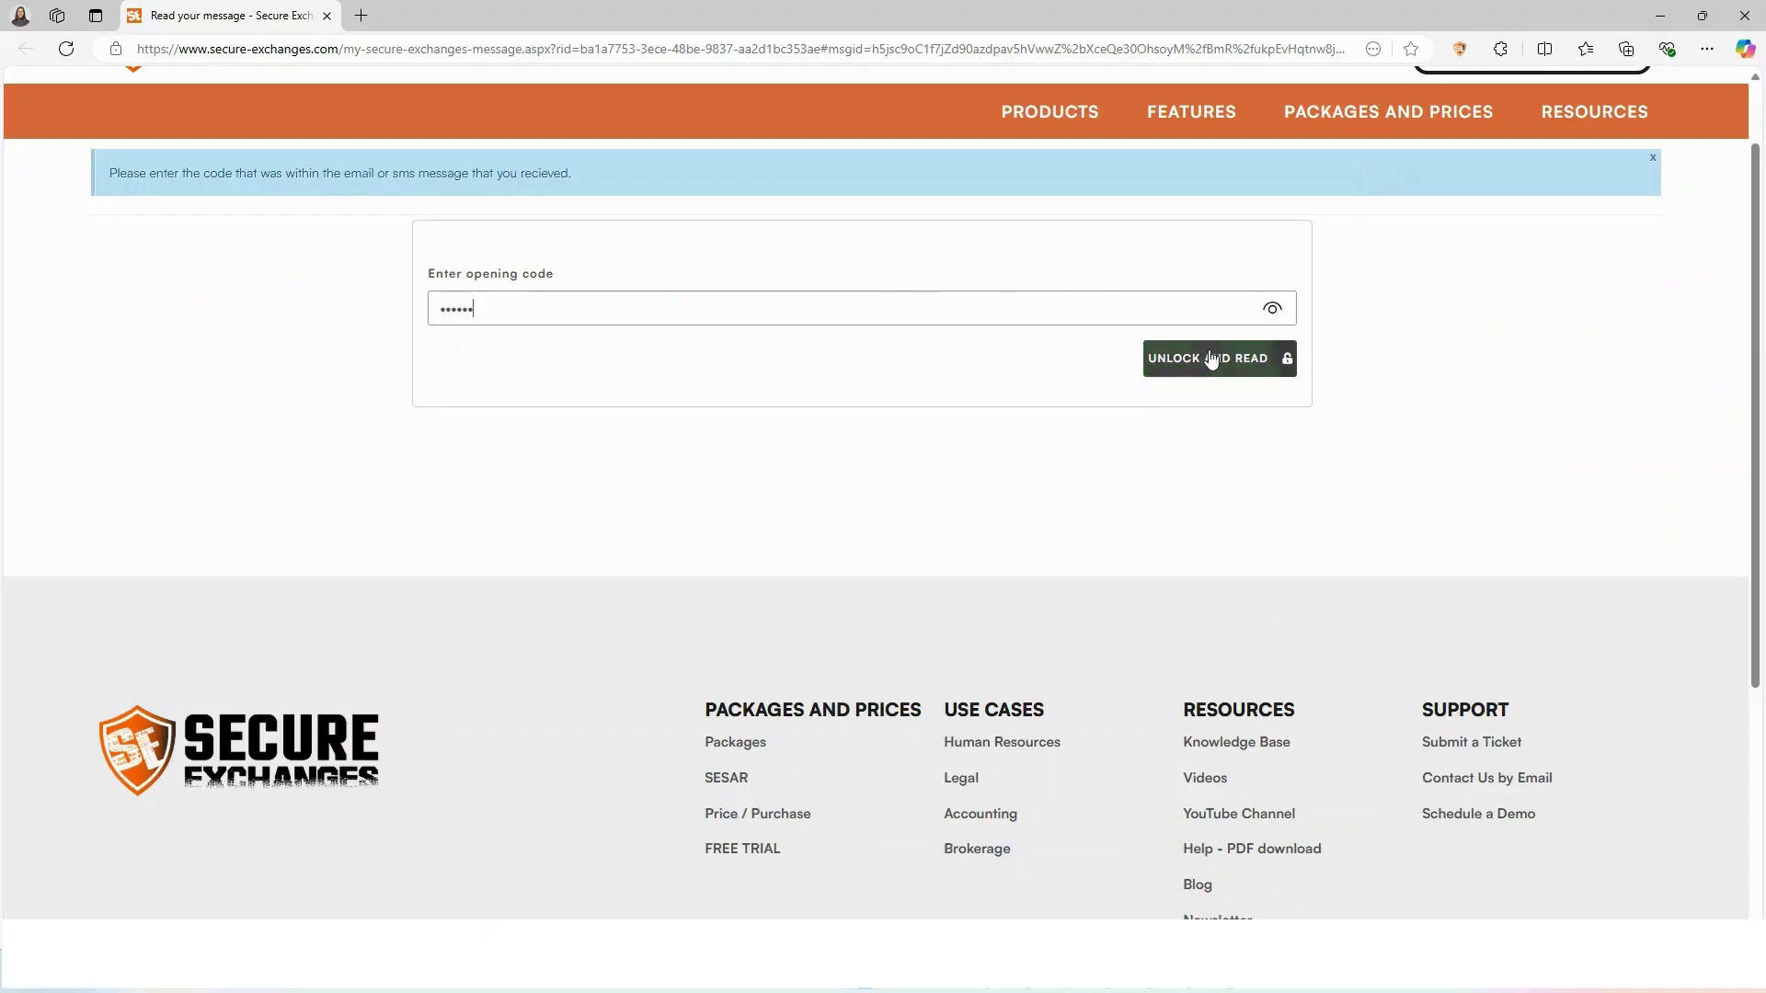
left_click(1260, 360)
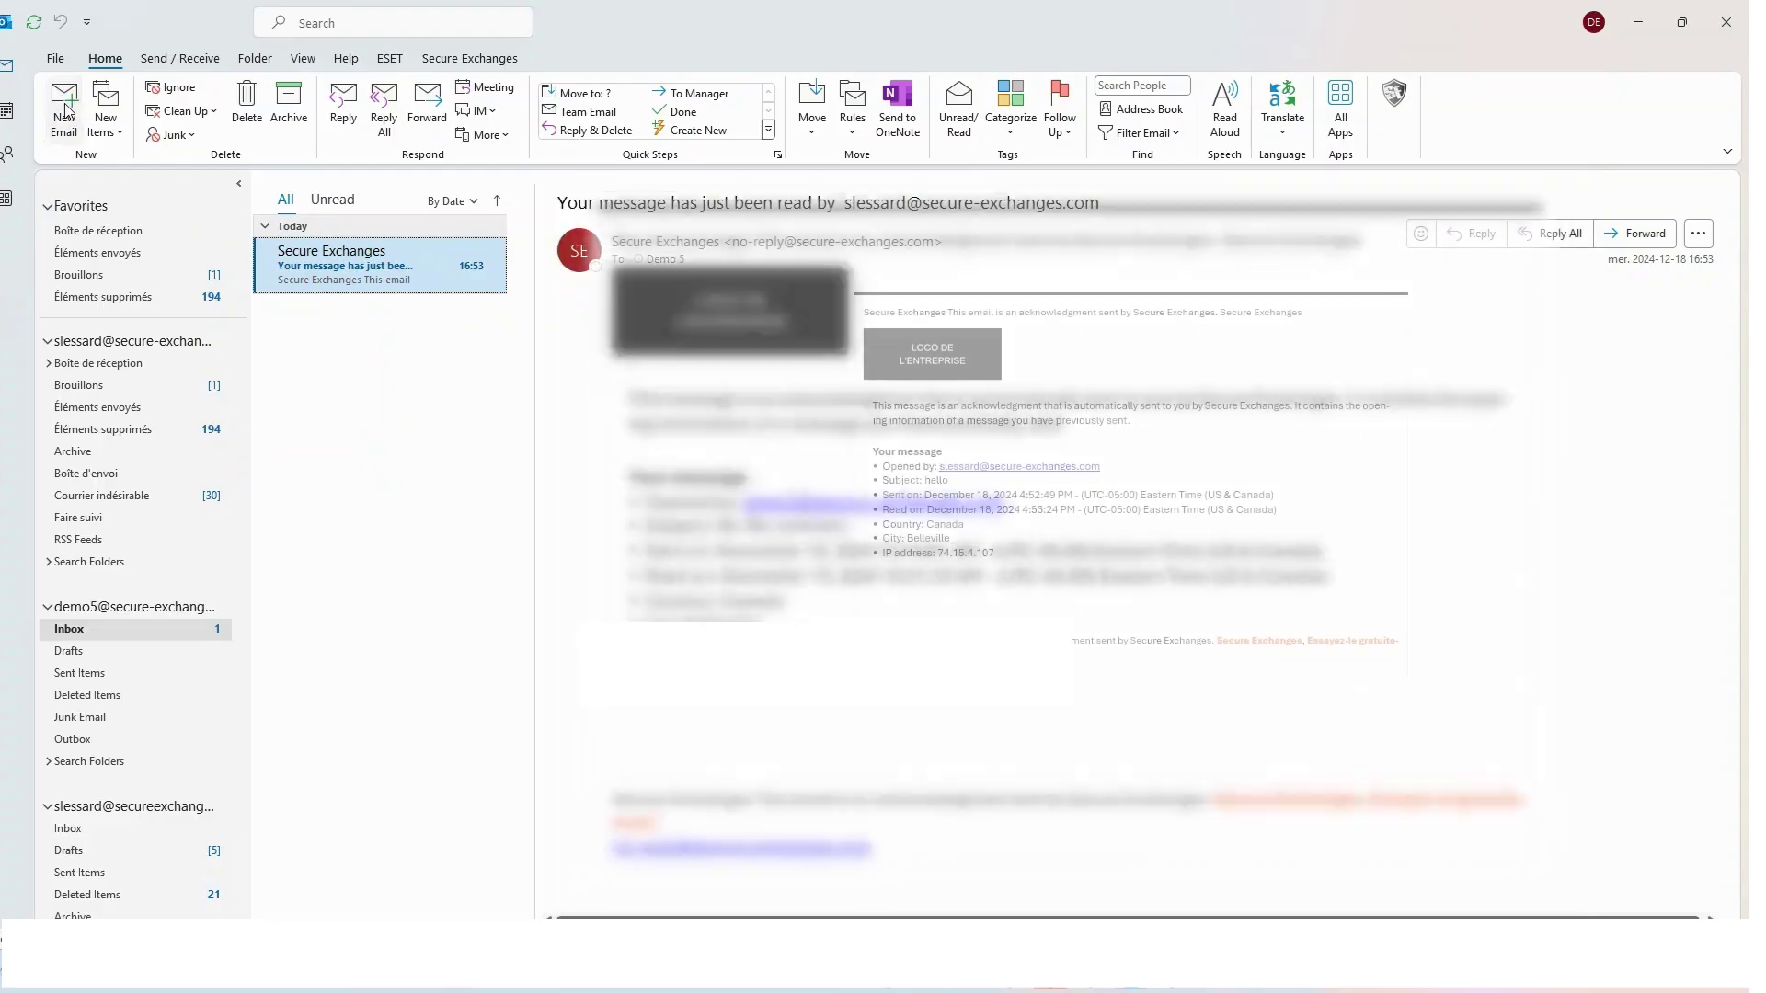
Start a new email, set the envelope language to English and insert the envelope that requests a confidential document or message.
left_click(64, 108)
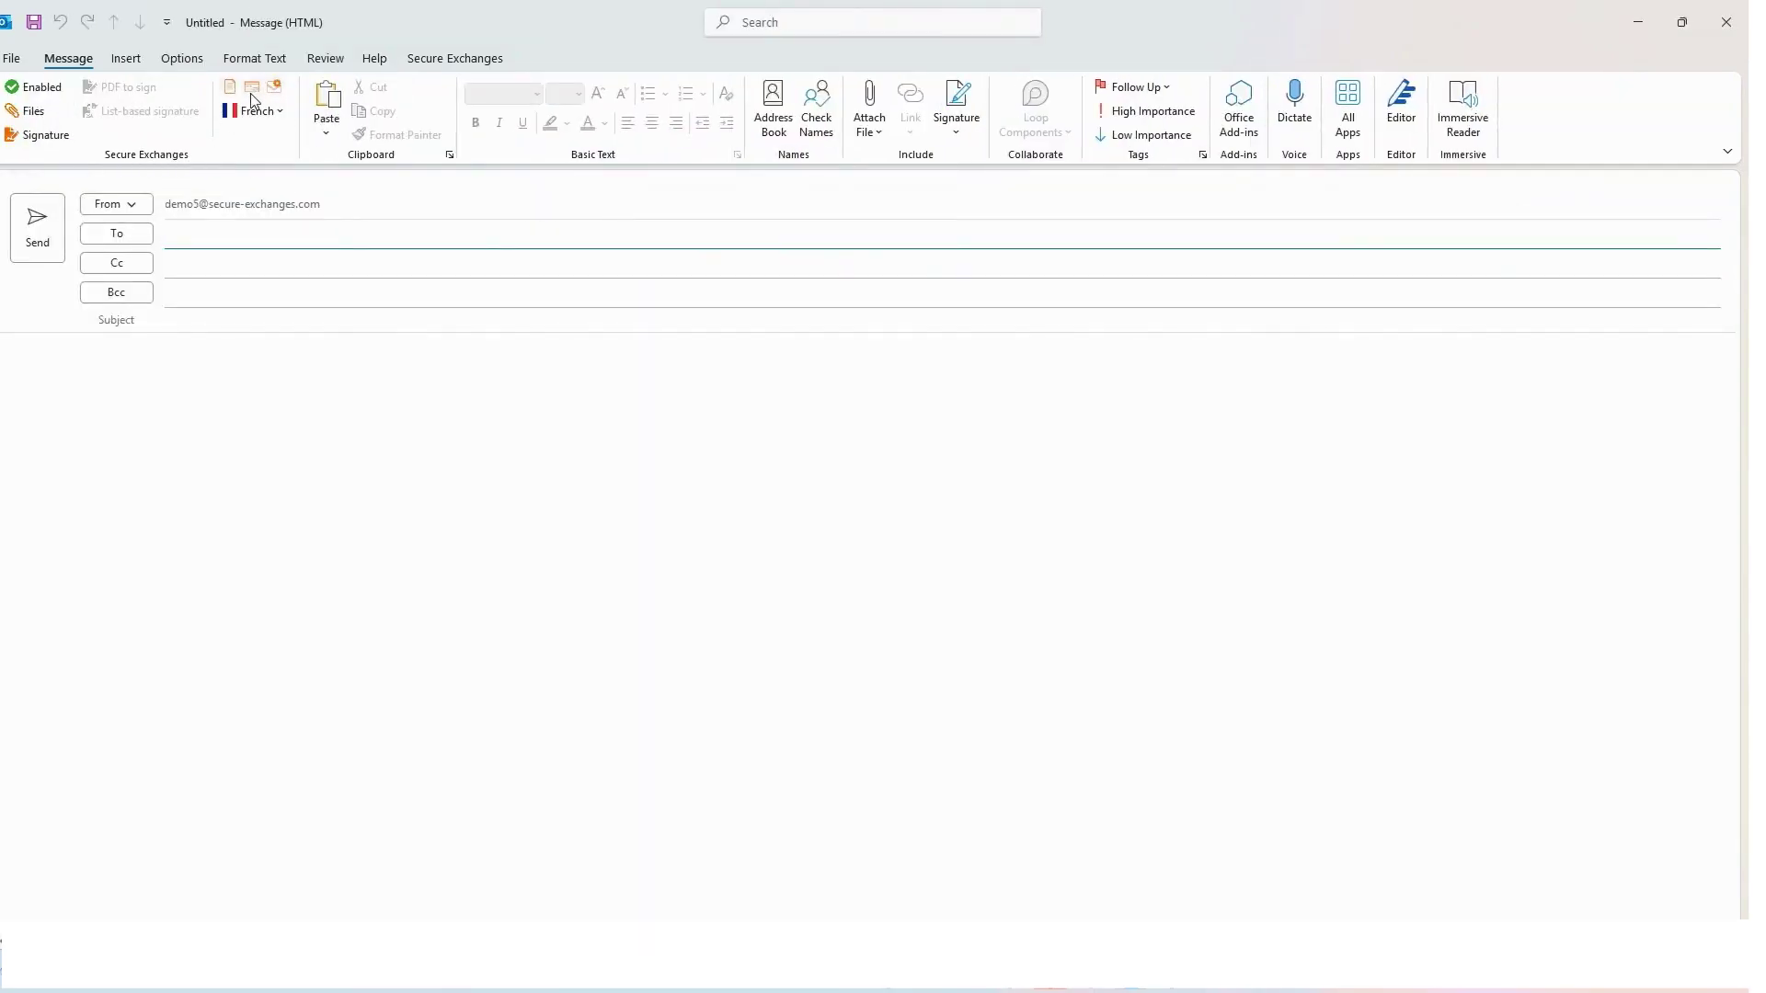
left_click(279, 112)
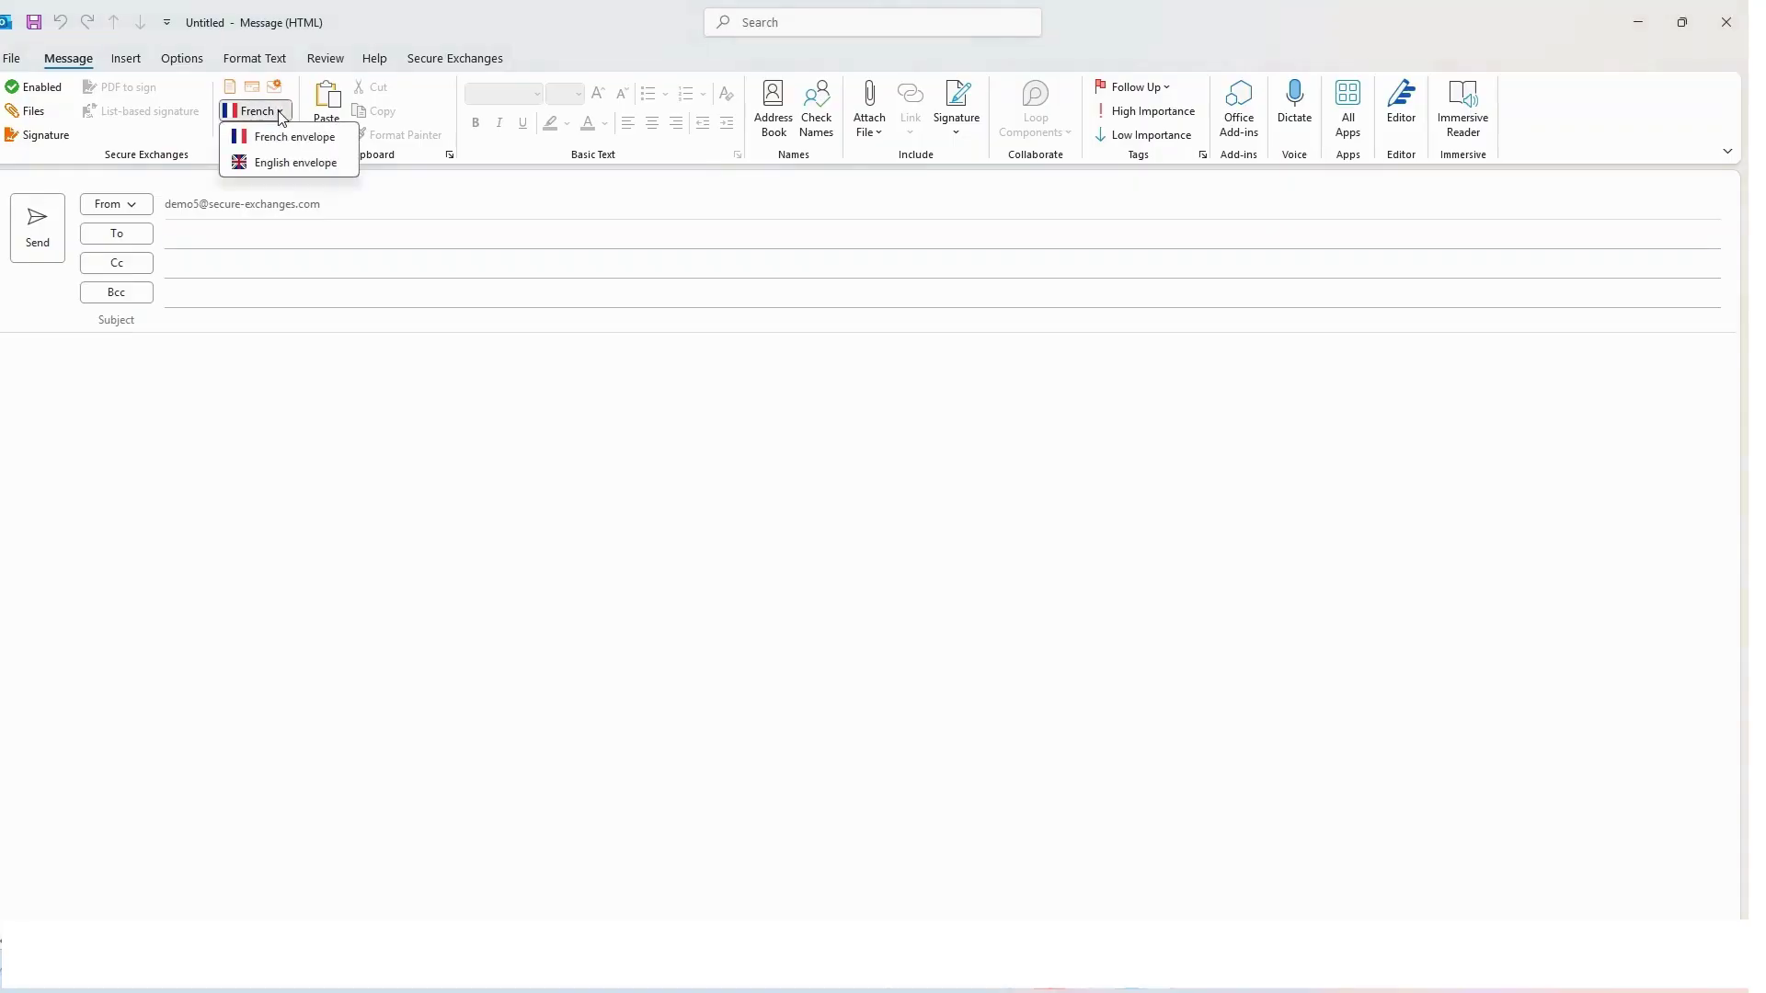
left_click(279, 163)
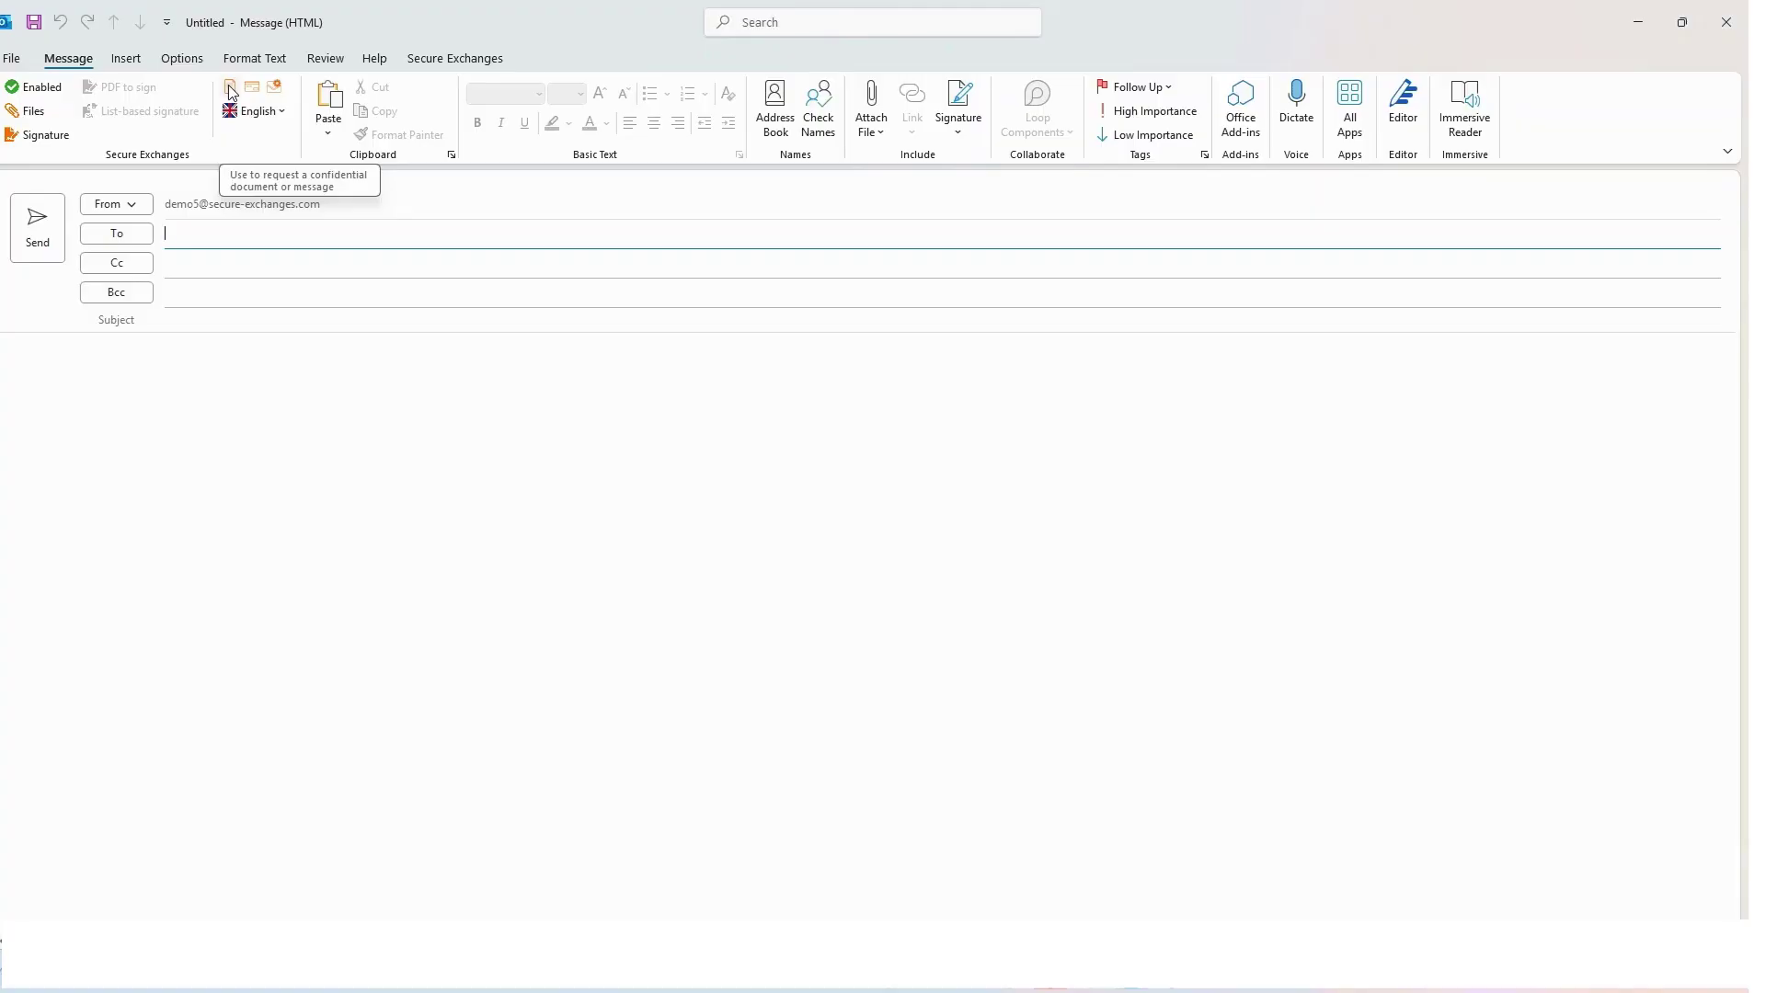
left_click(230, 91)
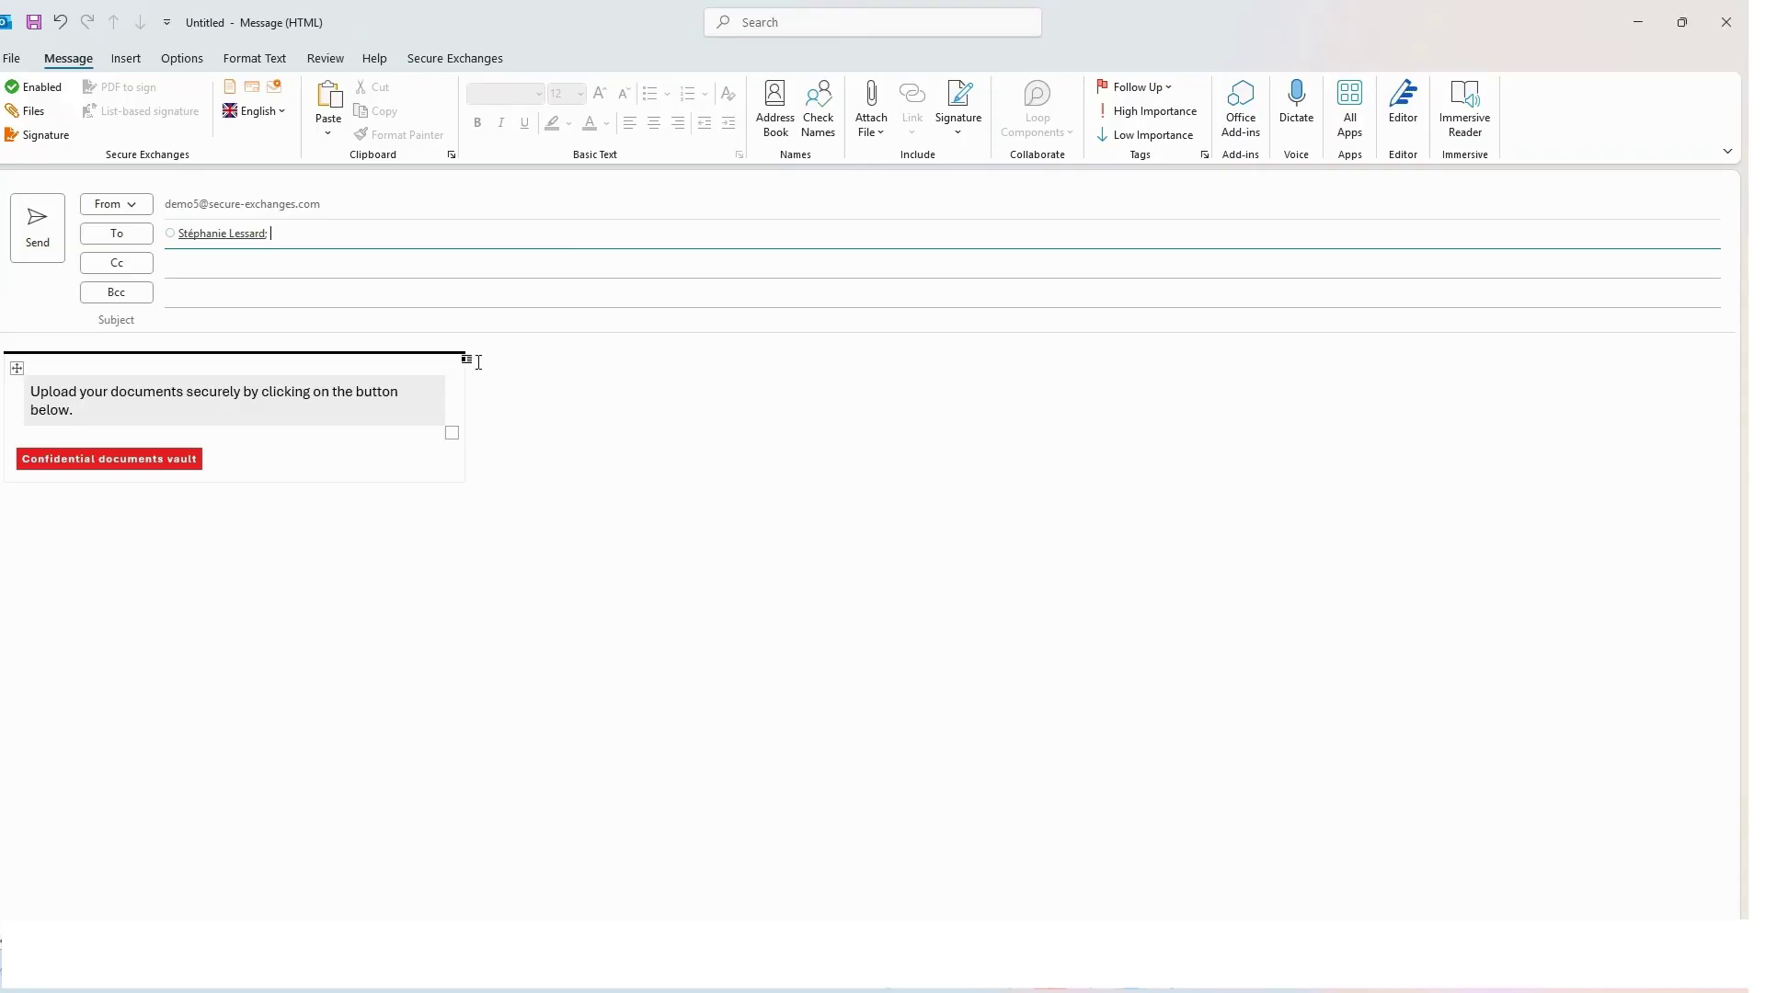
Set the request email's subject to "Driver's licence" and choose the second Secure Exchanges envelope option.
left_click(423, 325)
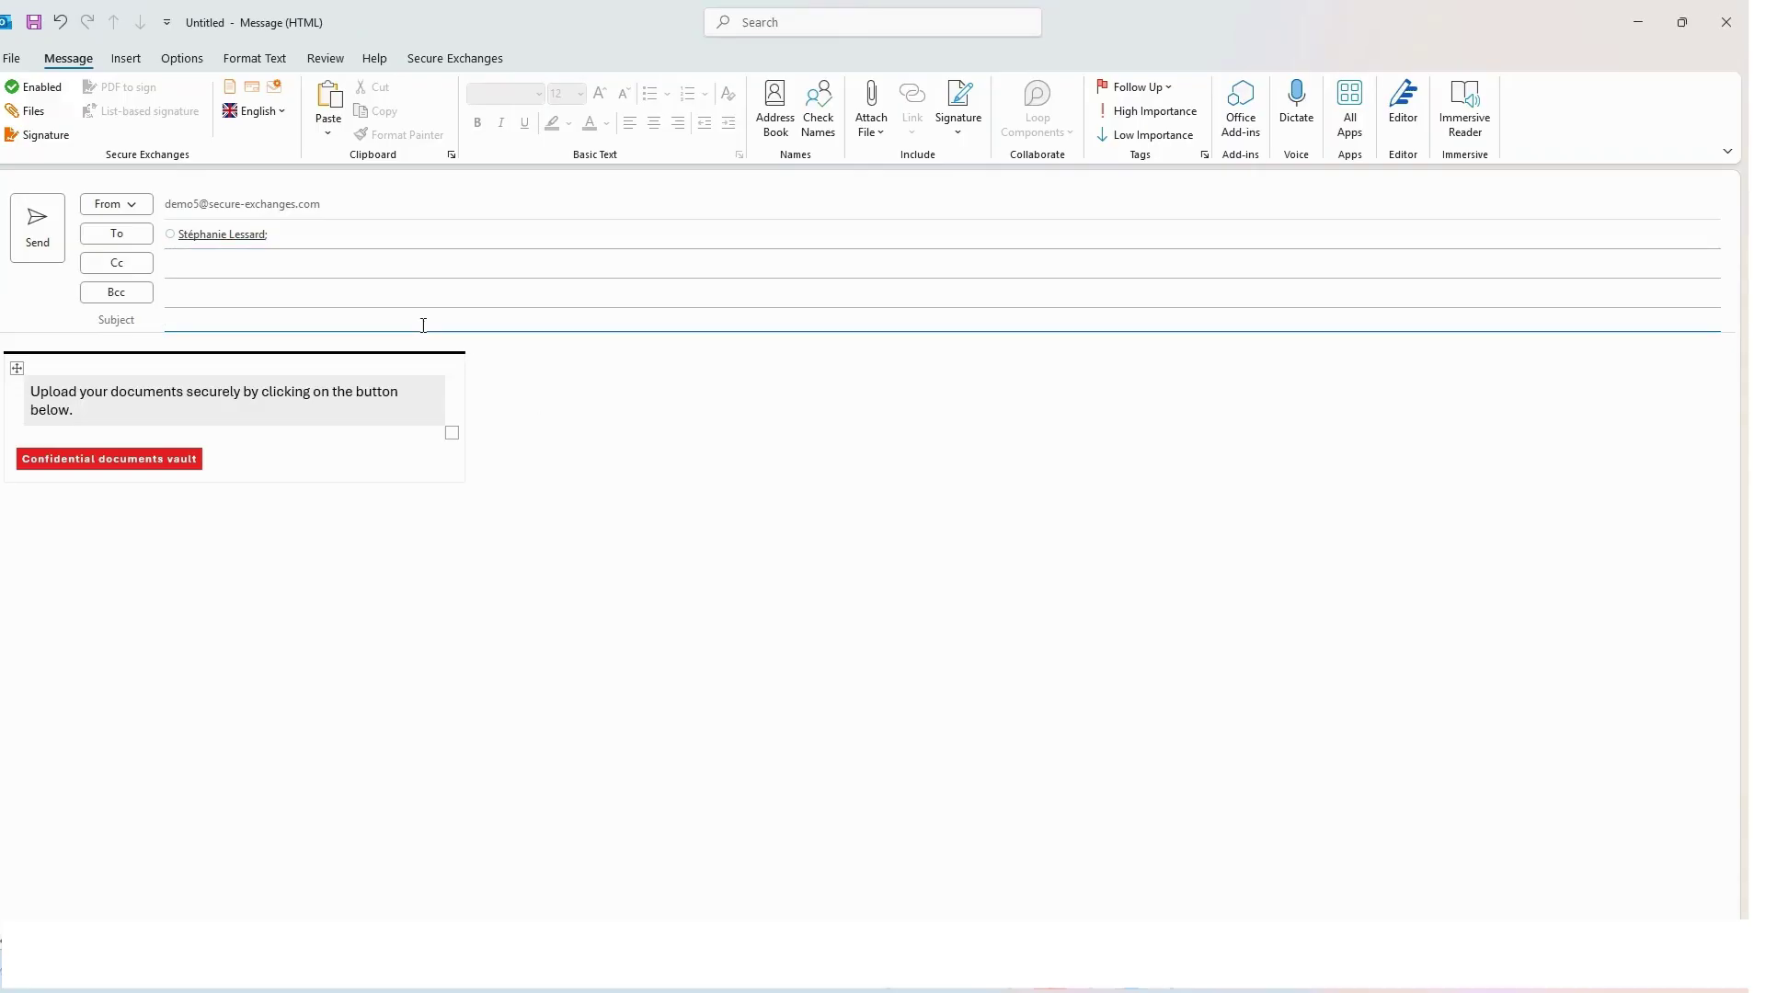
type("Driver,'s licence")
left_click(494, 550)
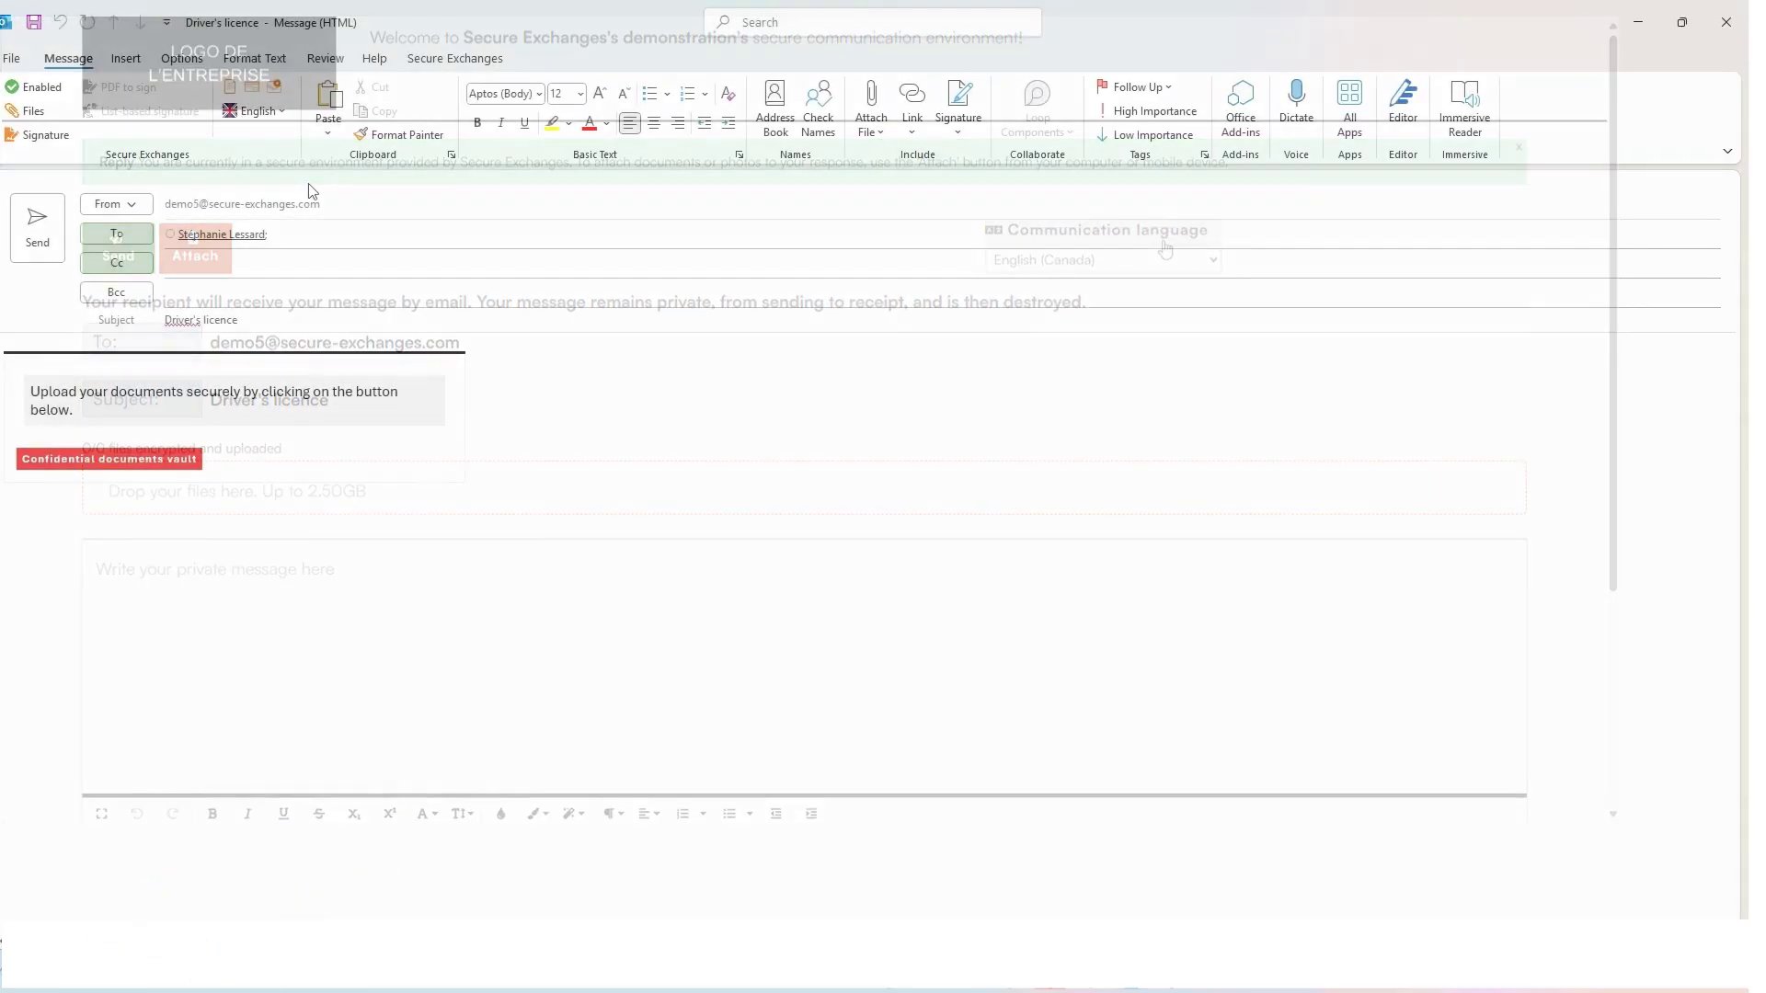
left_click(252, 90)
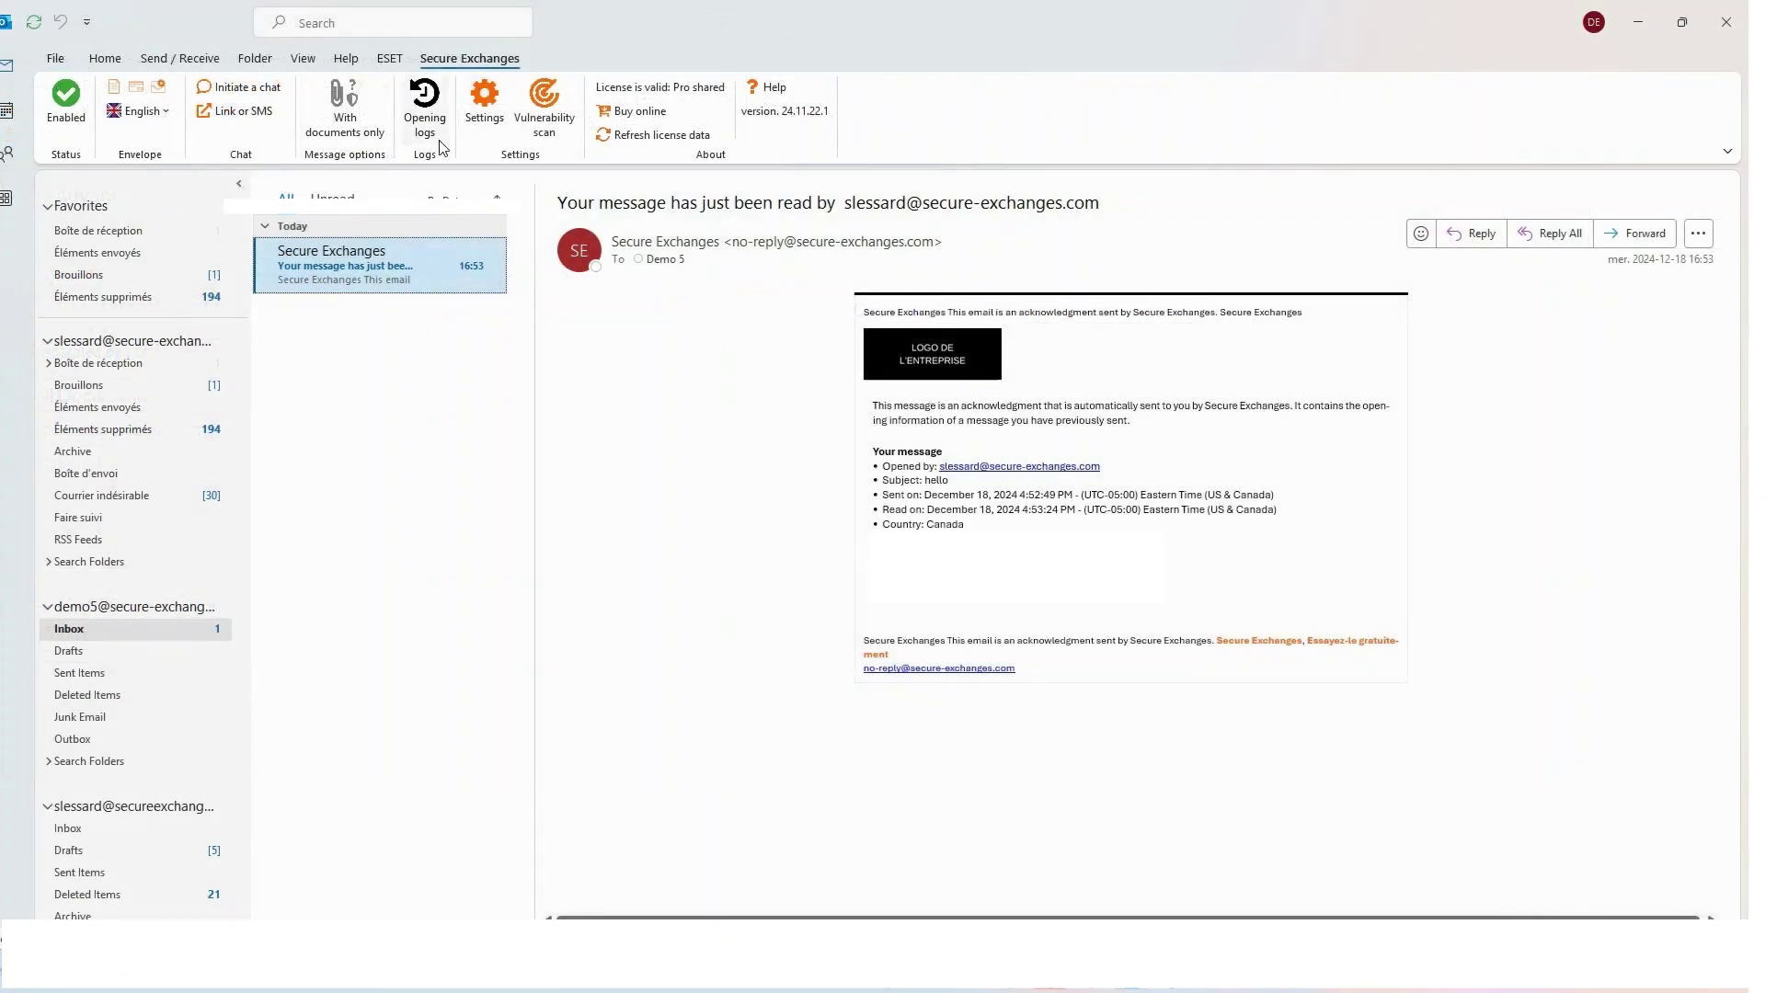
Retrieve the Secure Exchanges opening logs for the demo account, review the listed messages and close the logs.
left_click(429, 138)
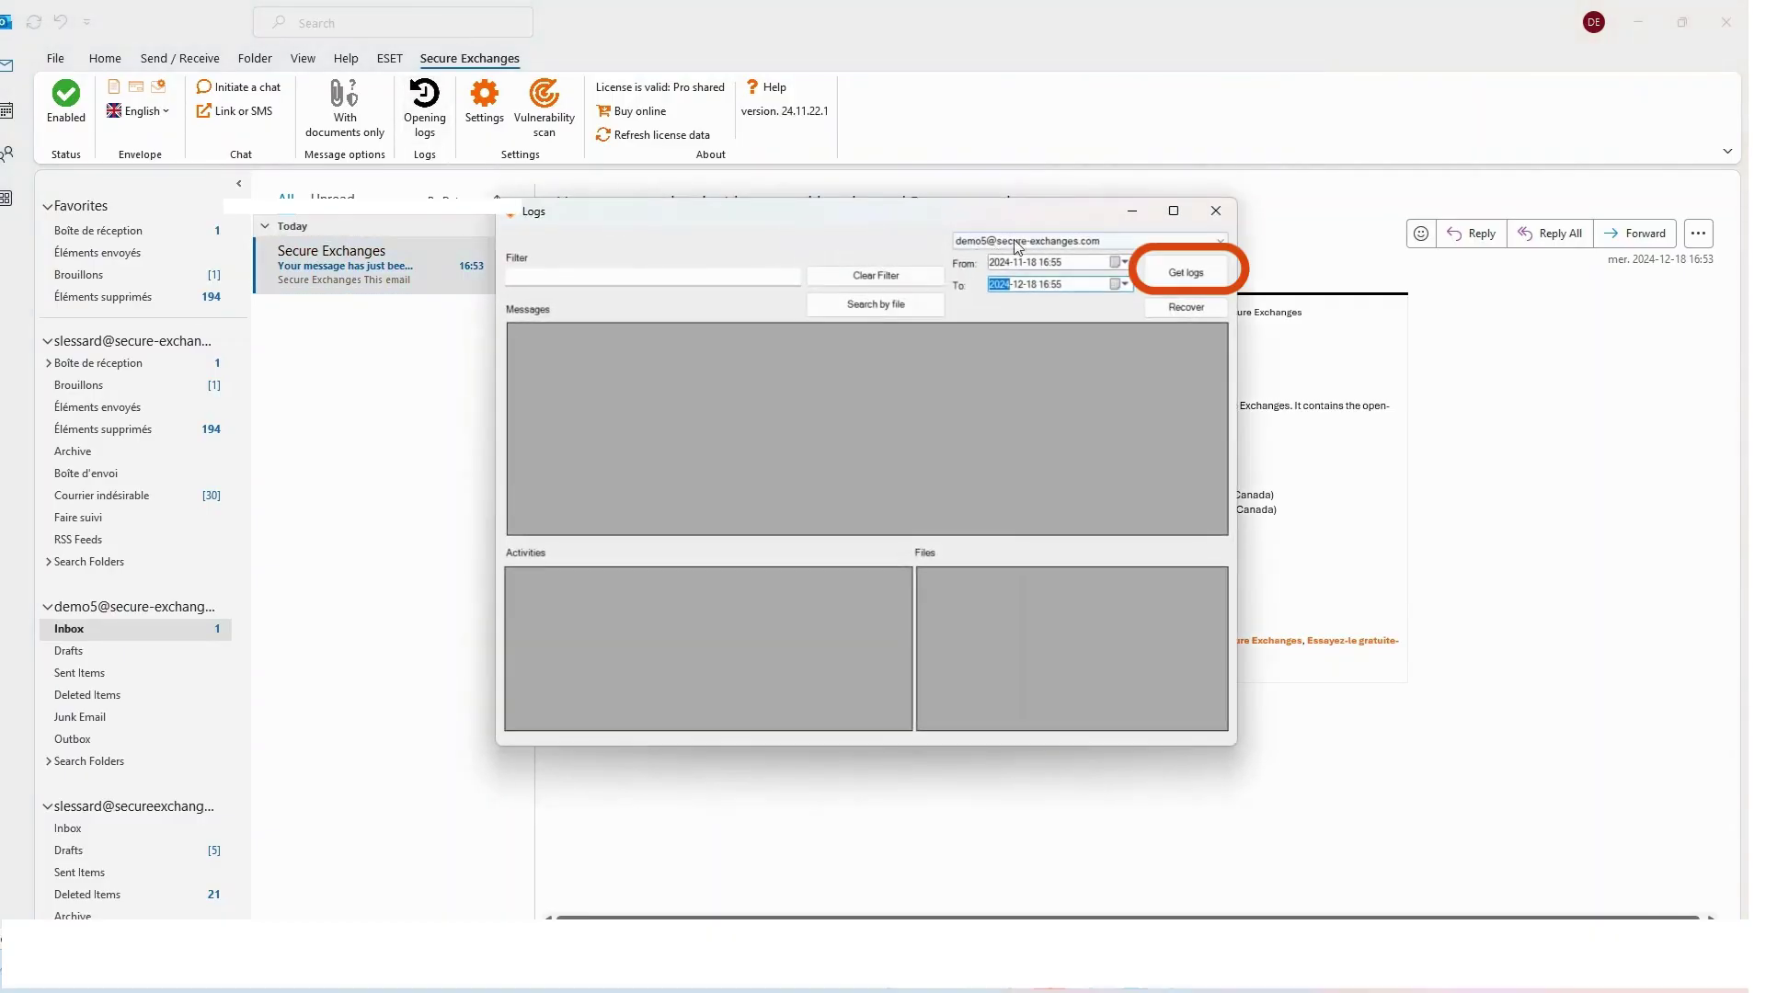
left_click(1187, 273)
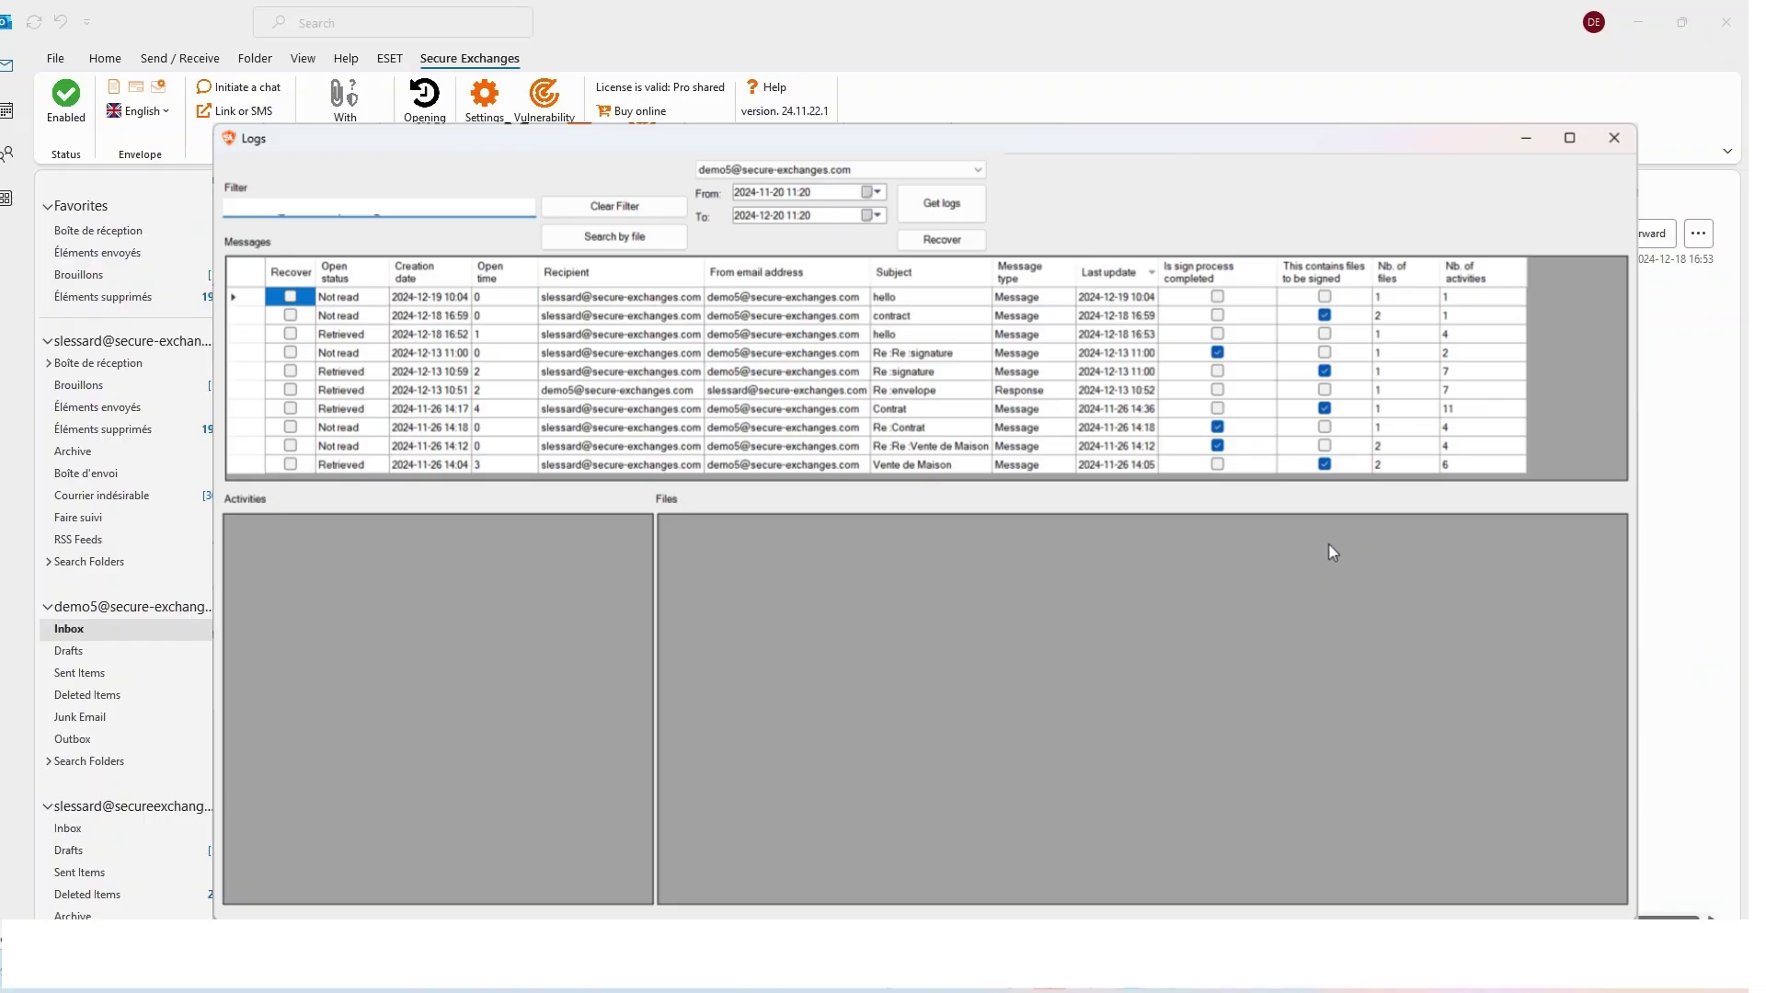
left_click(1614, 138)
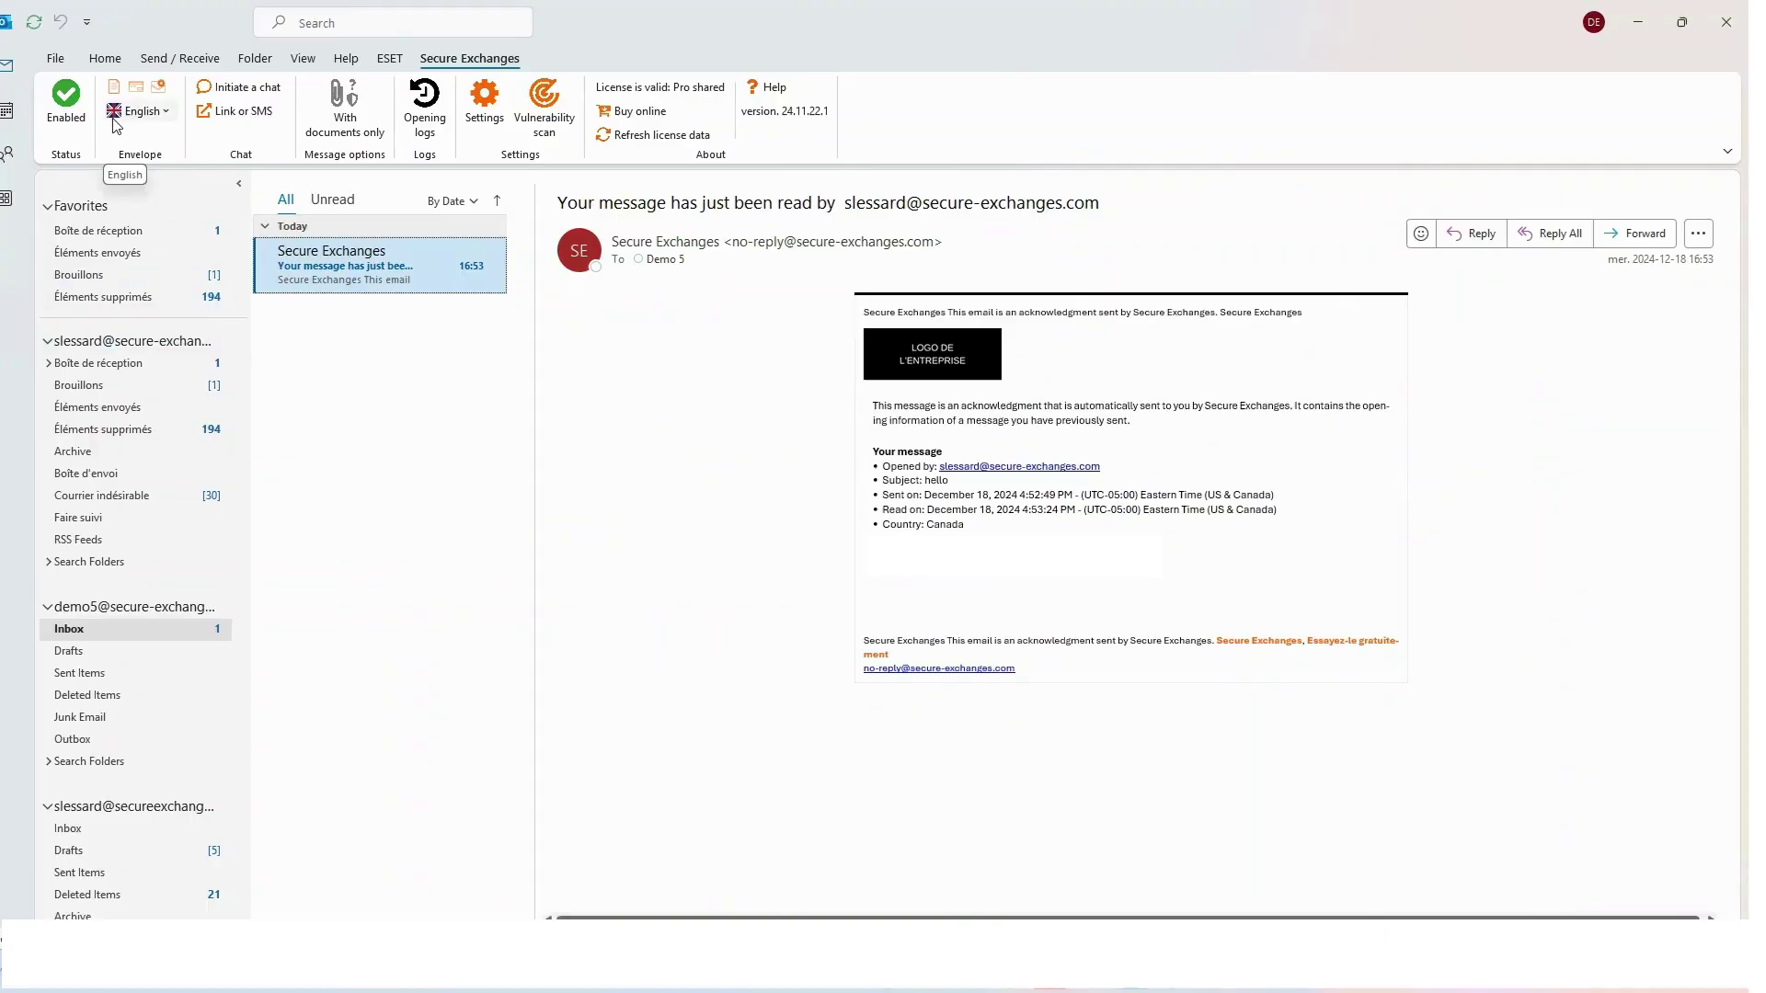
Compose a new email to two recipients with the subject "Contract" and the message "Thank you for signing this document.".
left_click(106, 60)
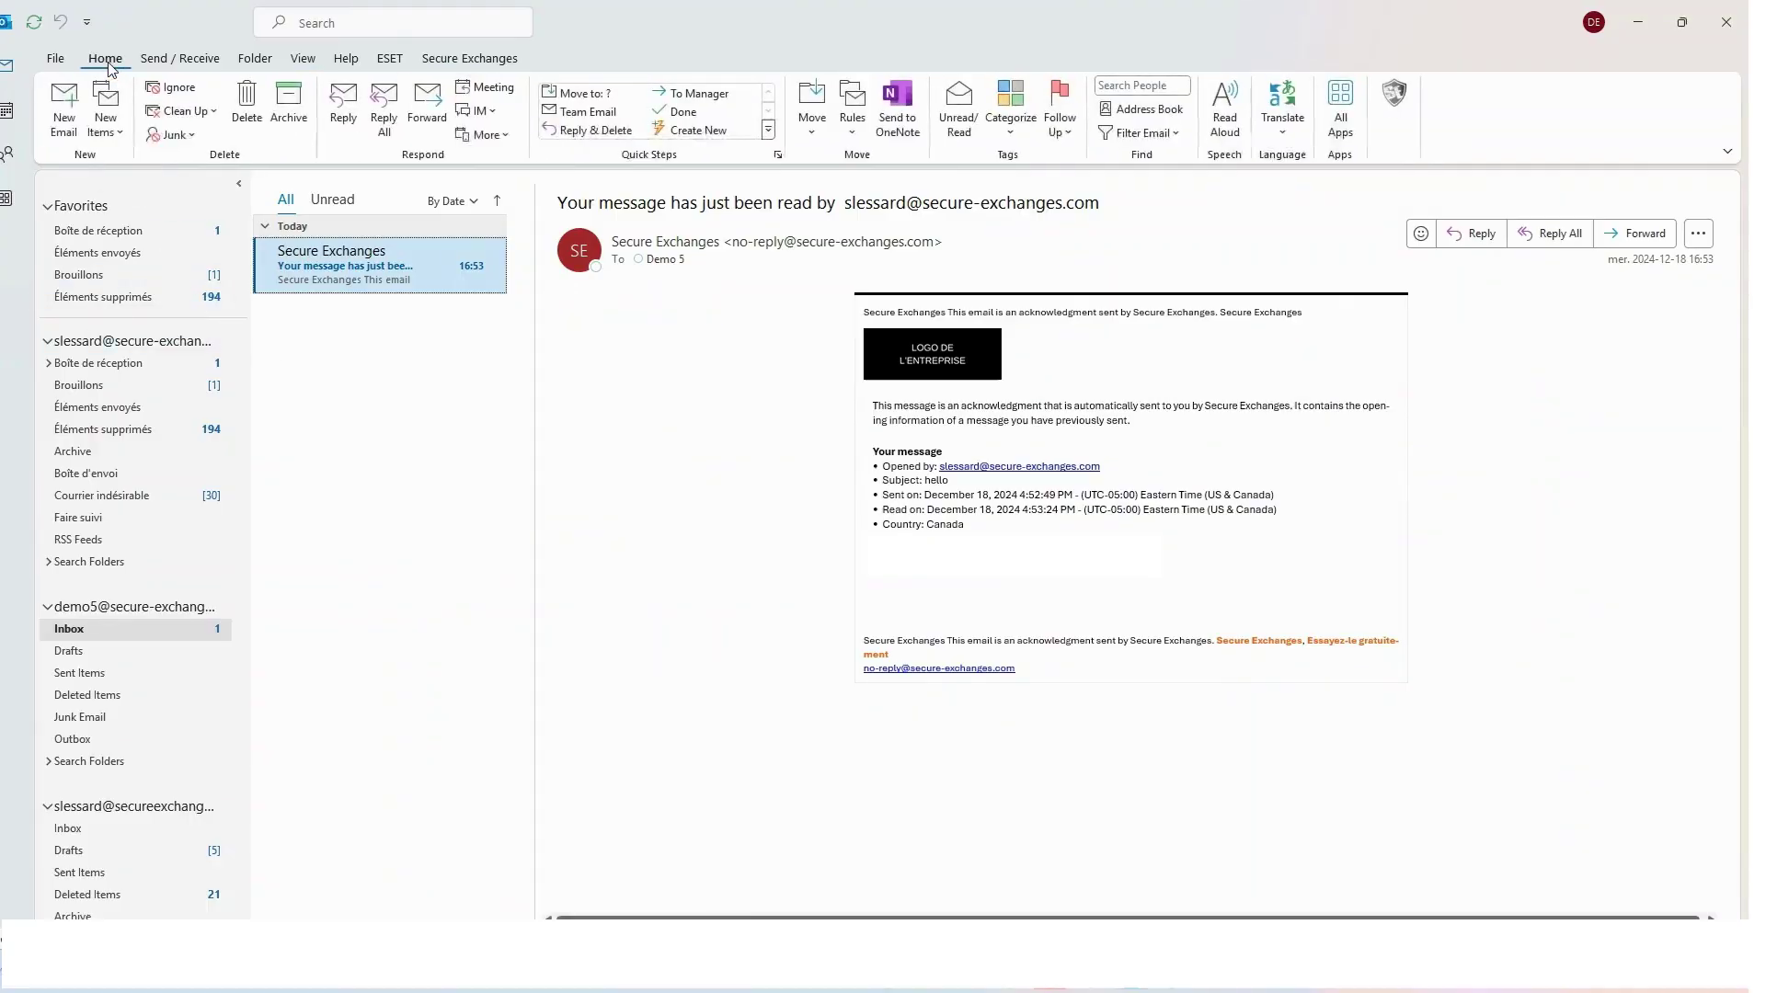
left_click(64, 102)
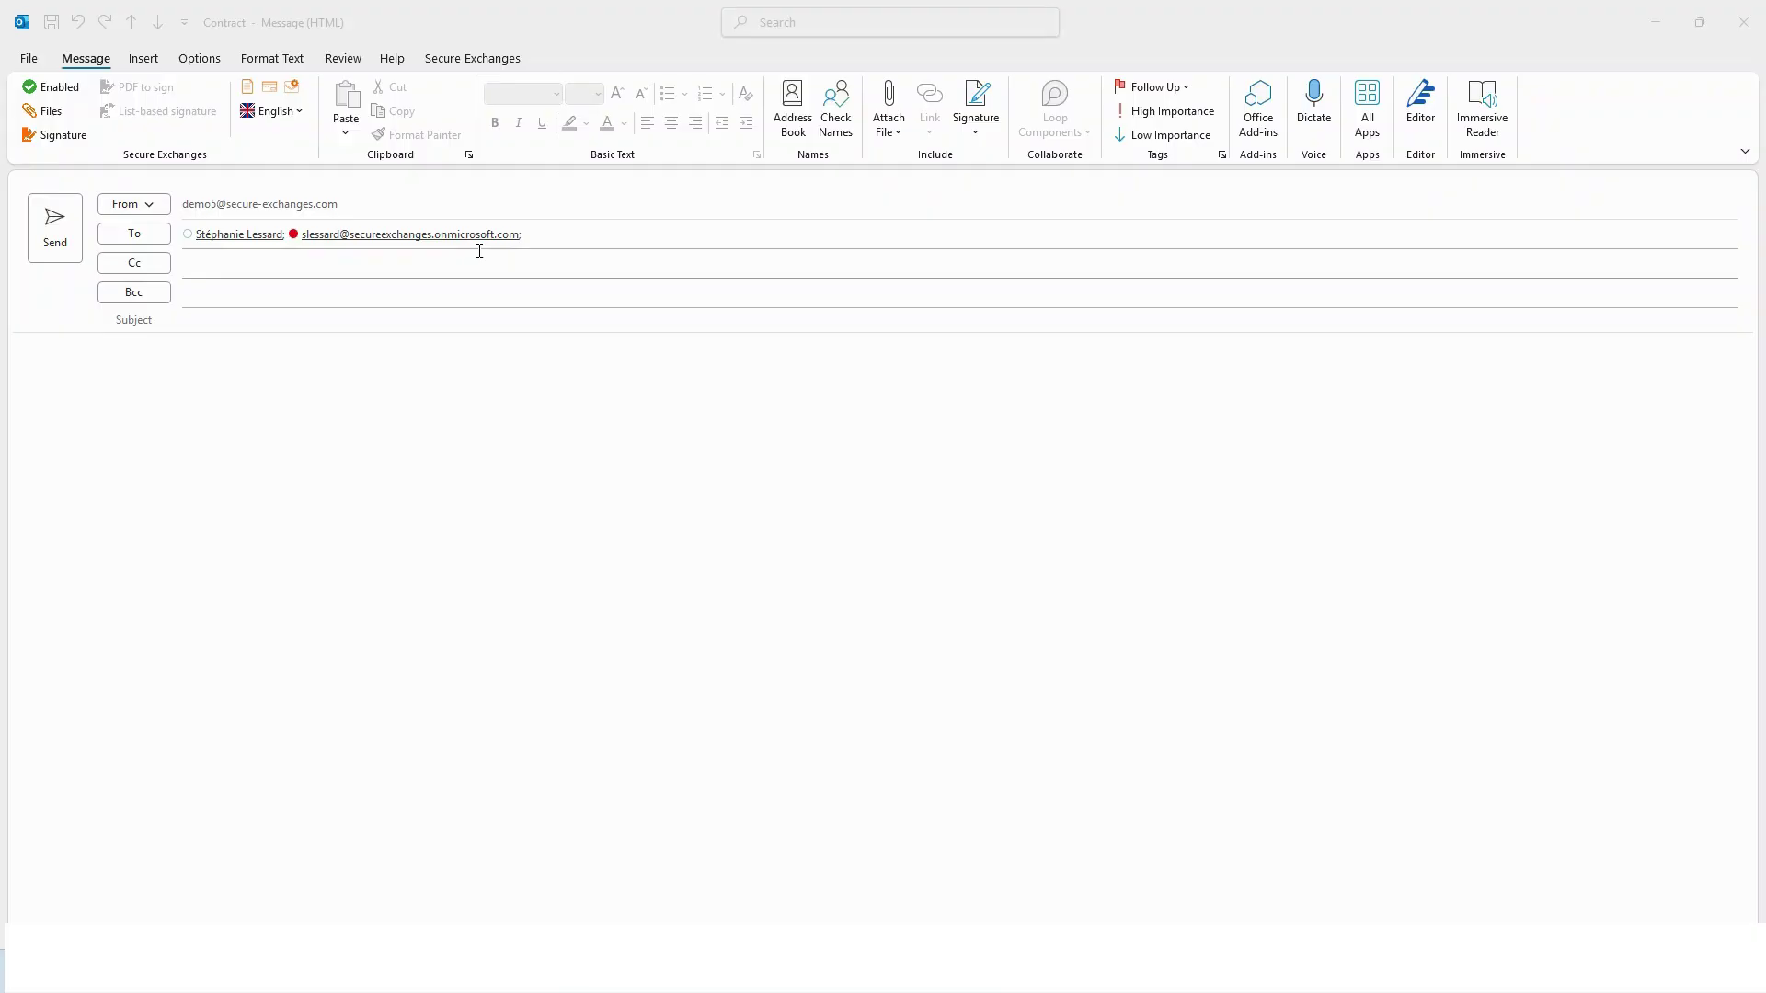
left_click(226, 318)
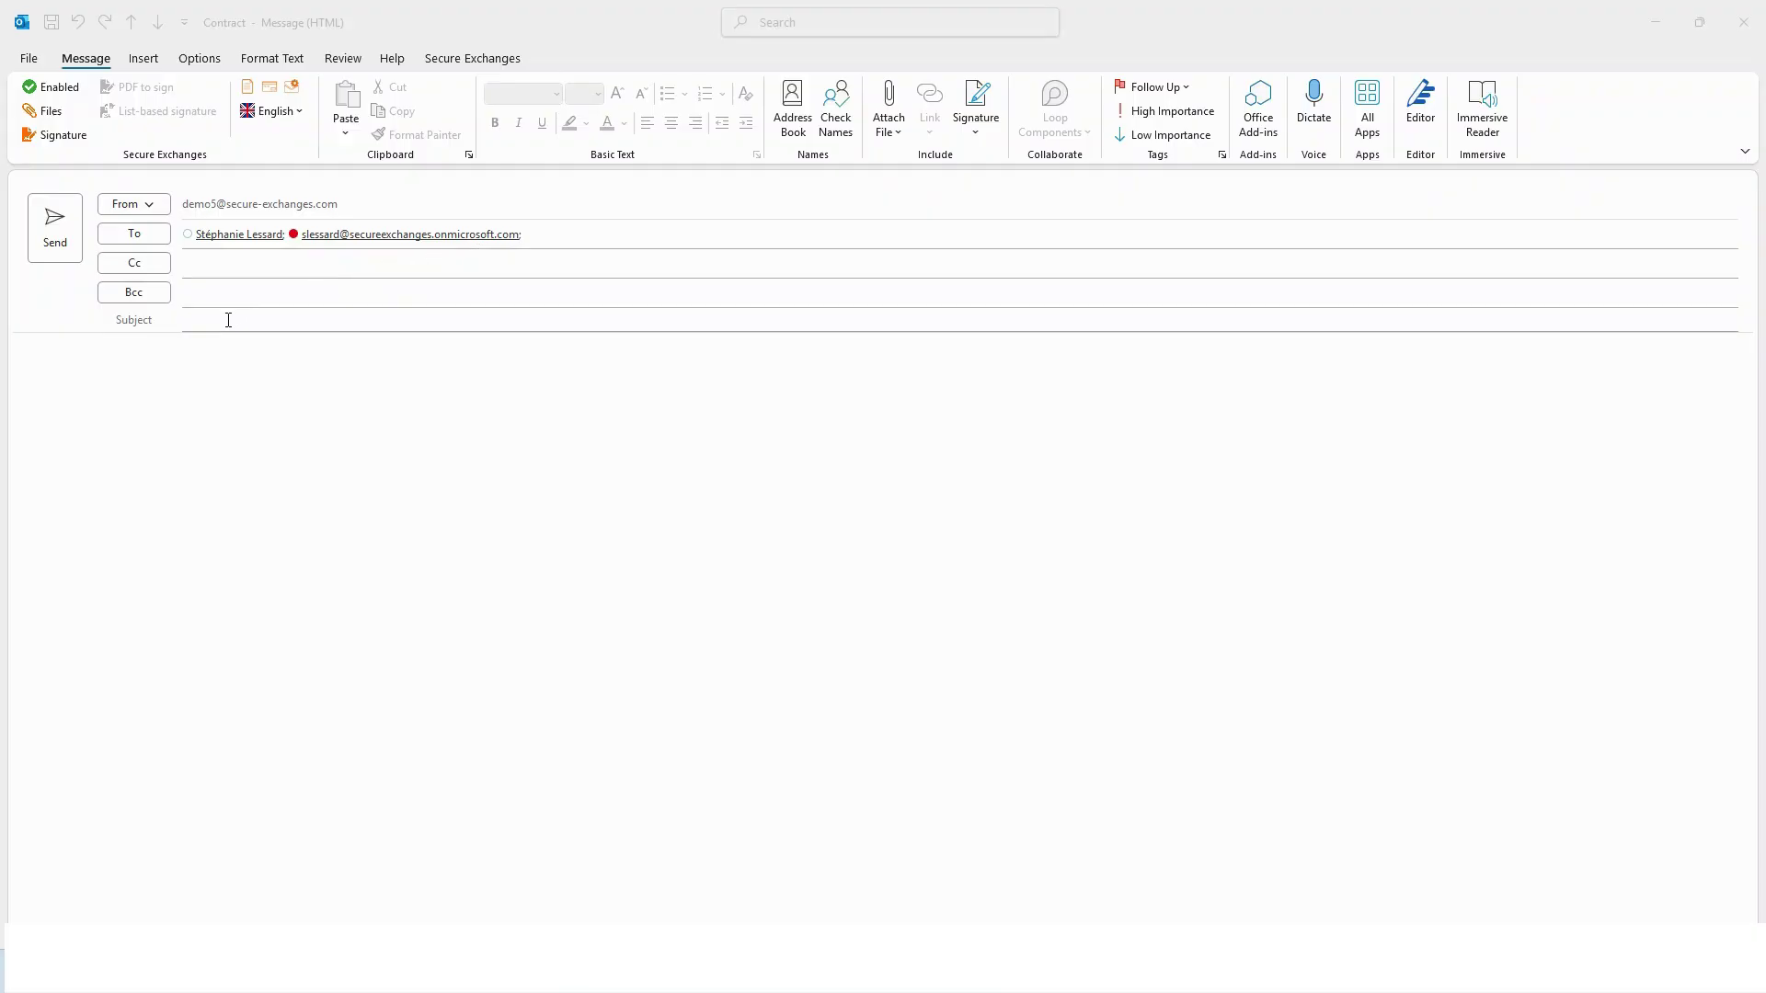
type("Contract")
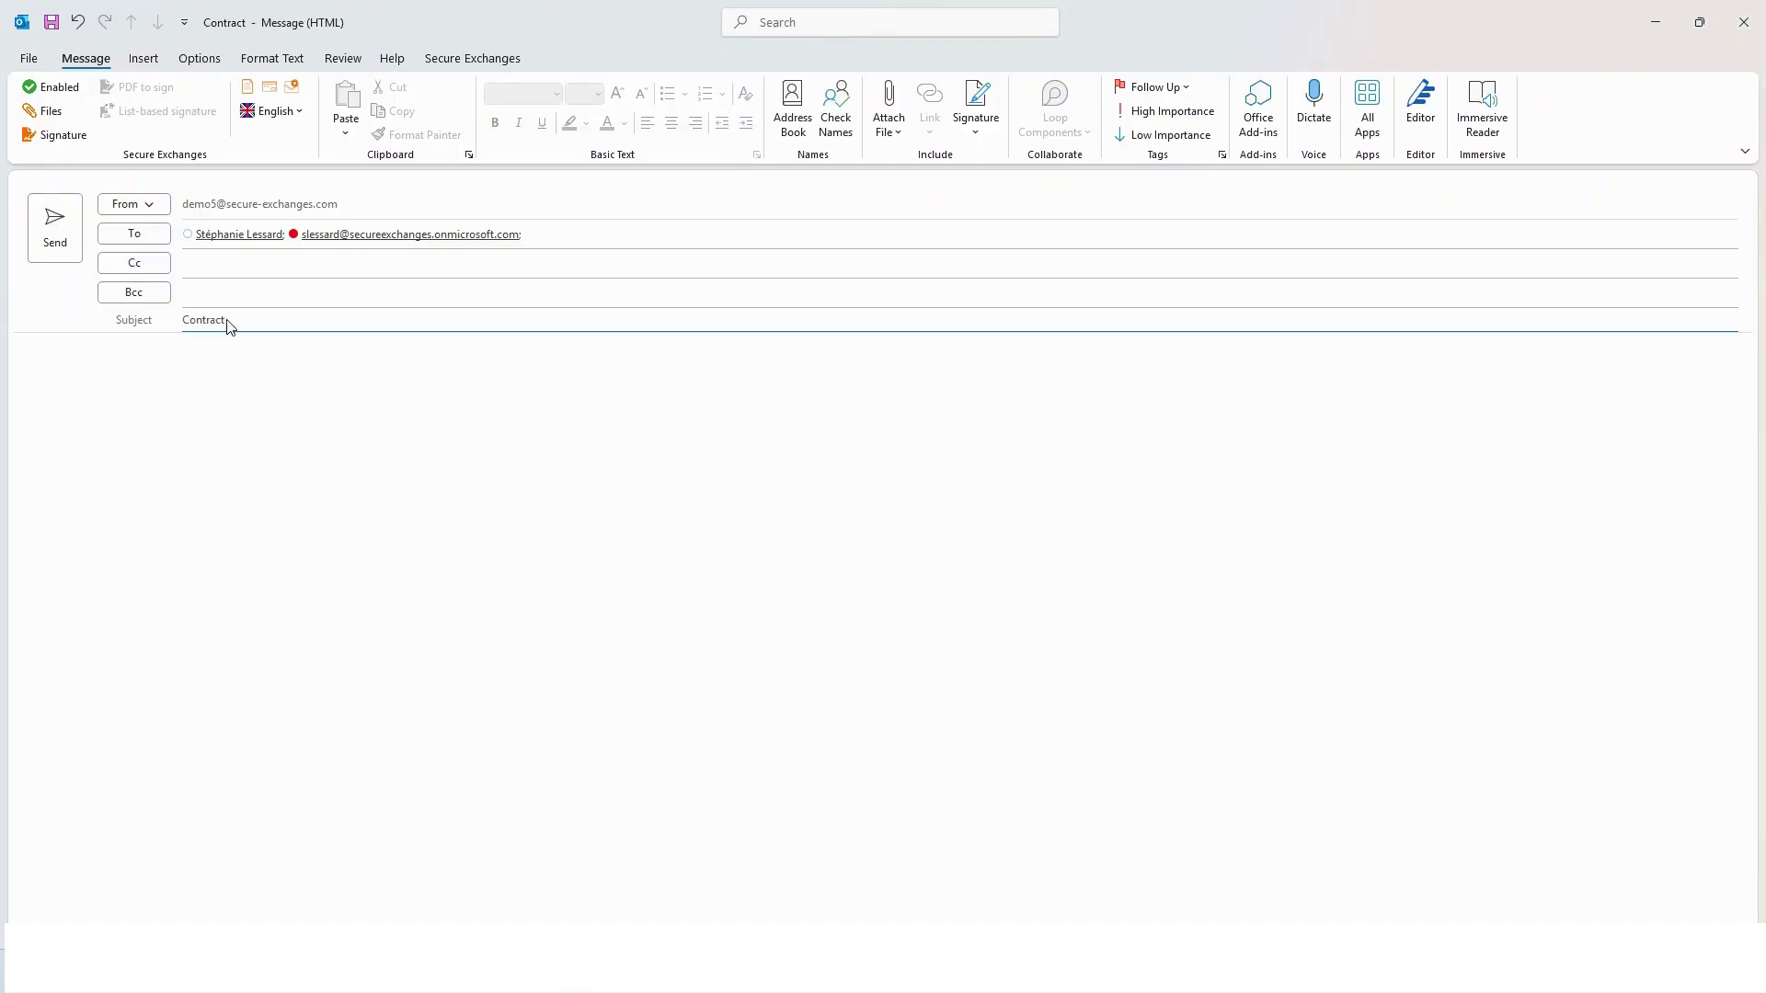
left_click(226, 385)
type("Thank you ")
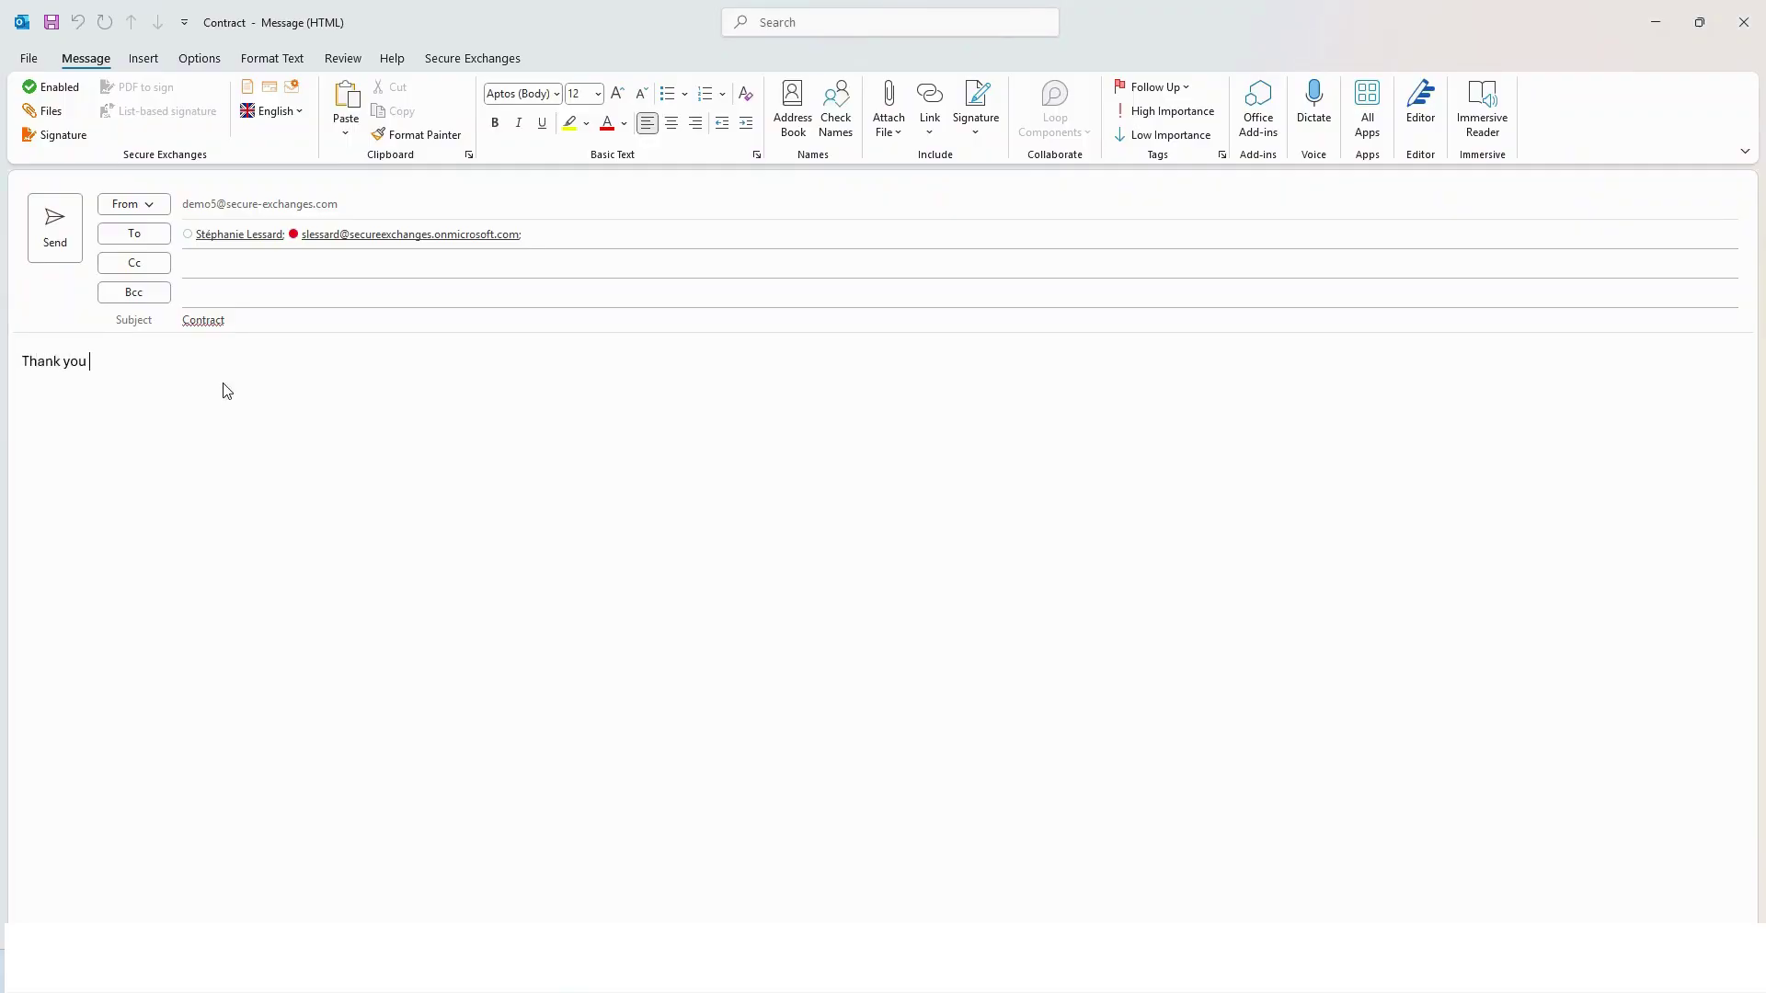
type("for signing this document.")
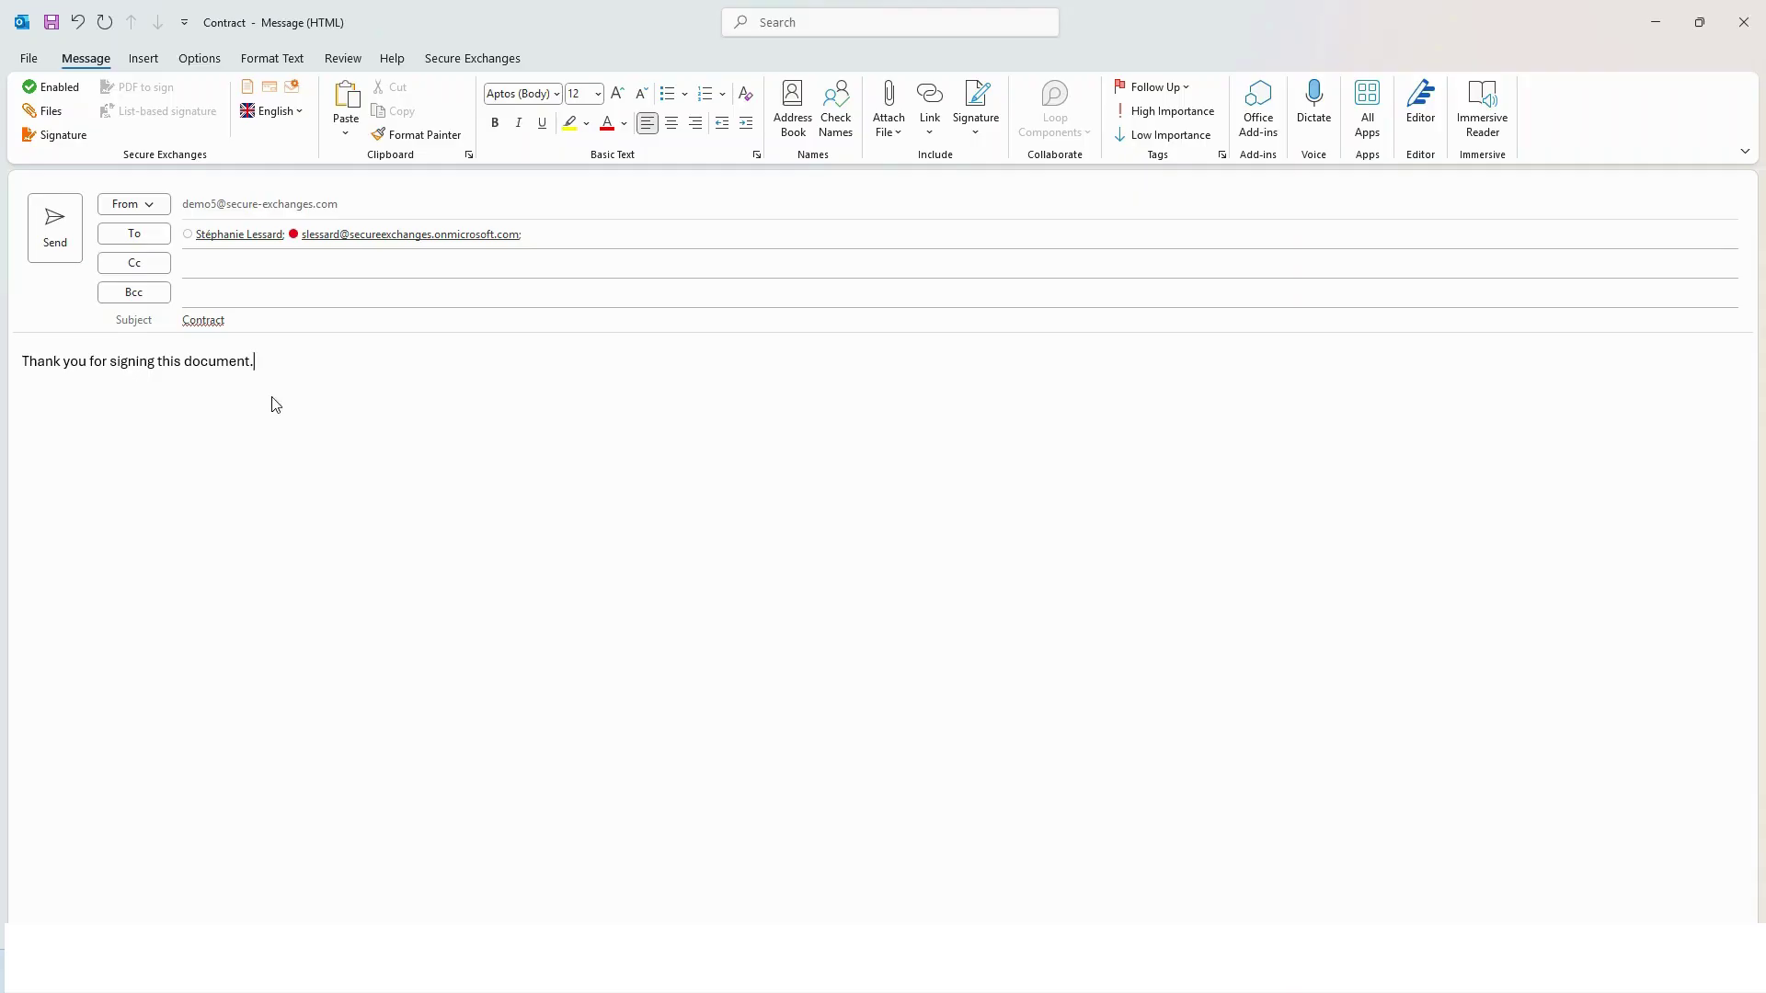
Attach ContratBidon.pdf to the email as a document to sign.
left_click(55, 134)
left_click(196, 163)
left_click(538, 410)
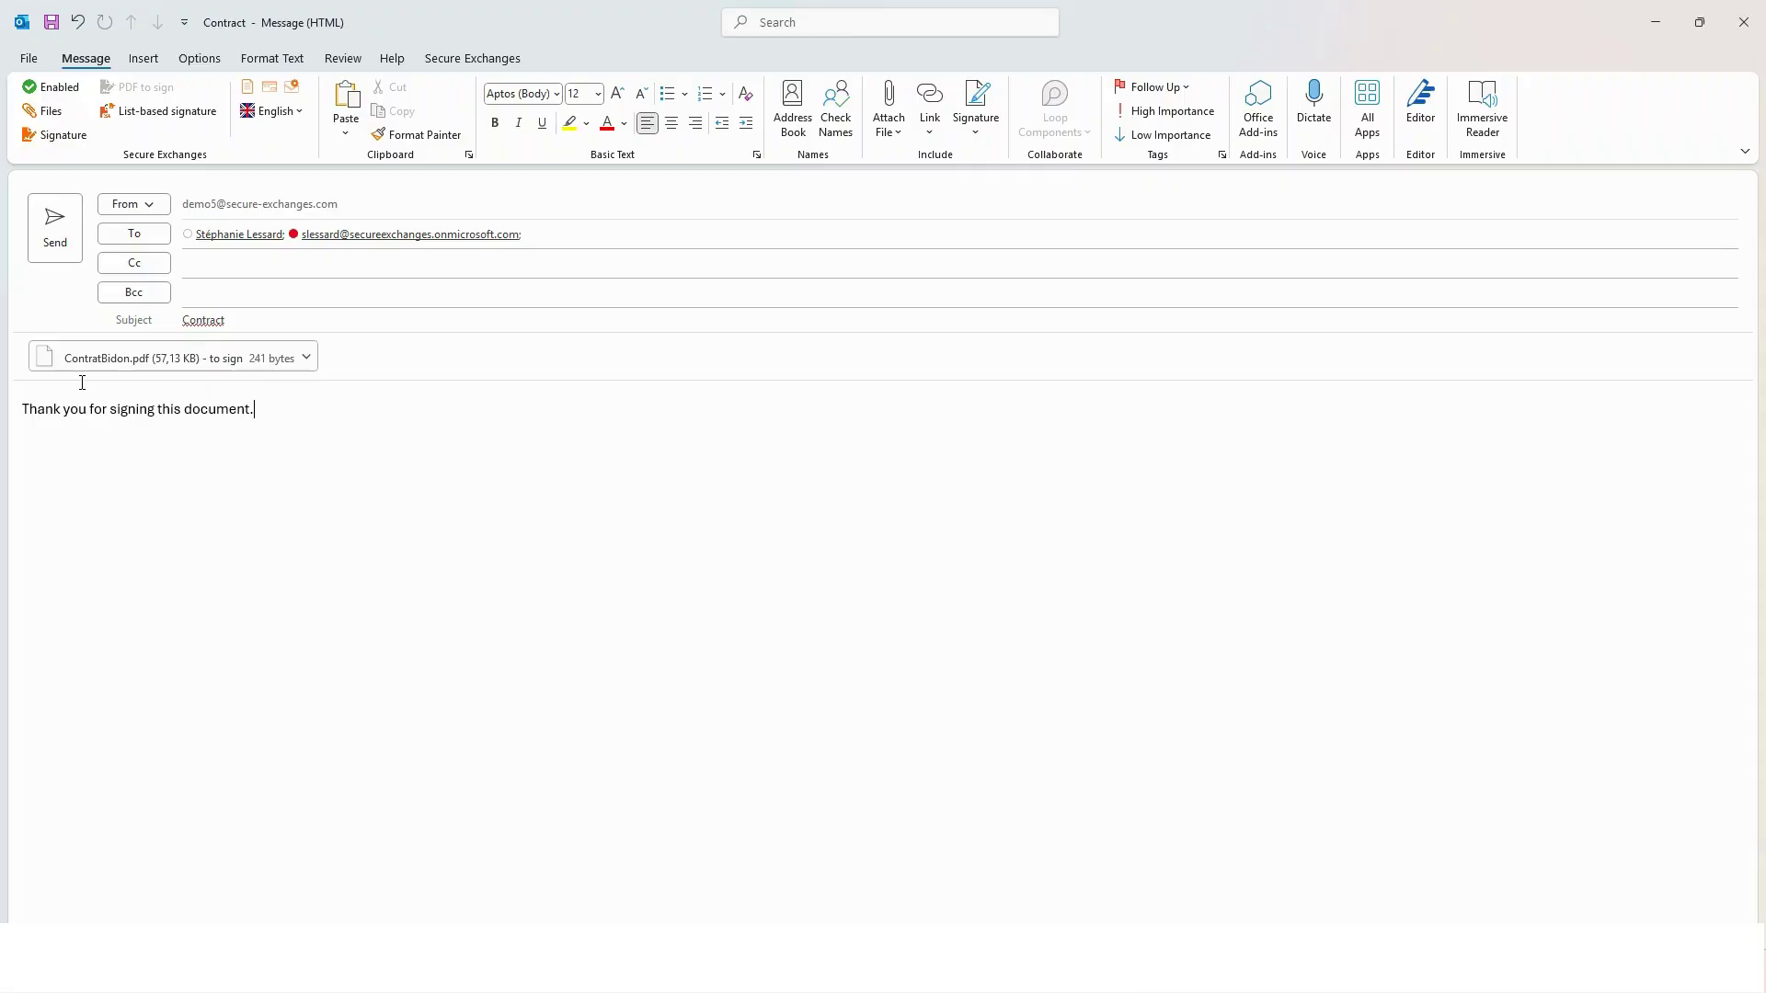
Start sending the contract email and open the signature area definition for ContratBidon.pdf in a maximized window.
left_click(55, 250)
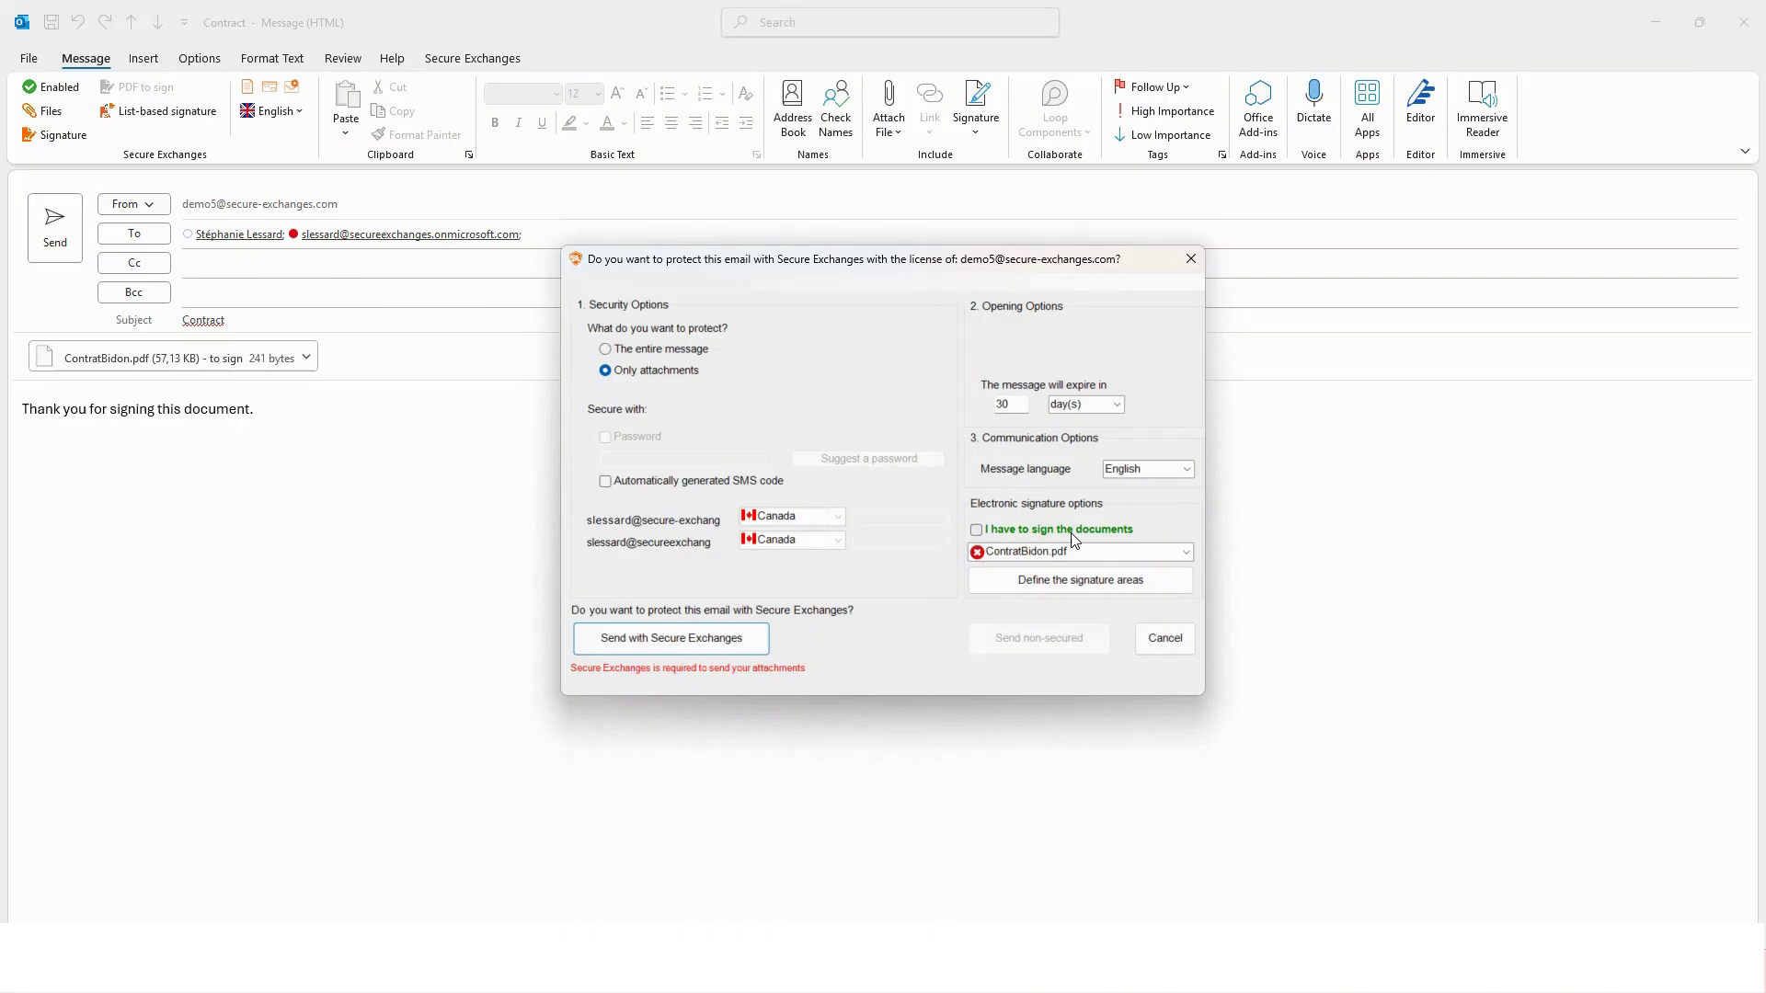
left_click(1092, 585)
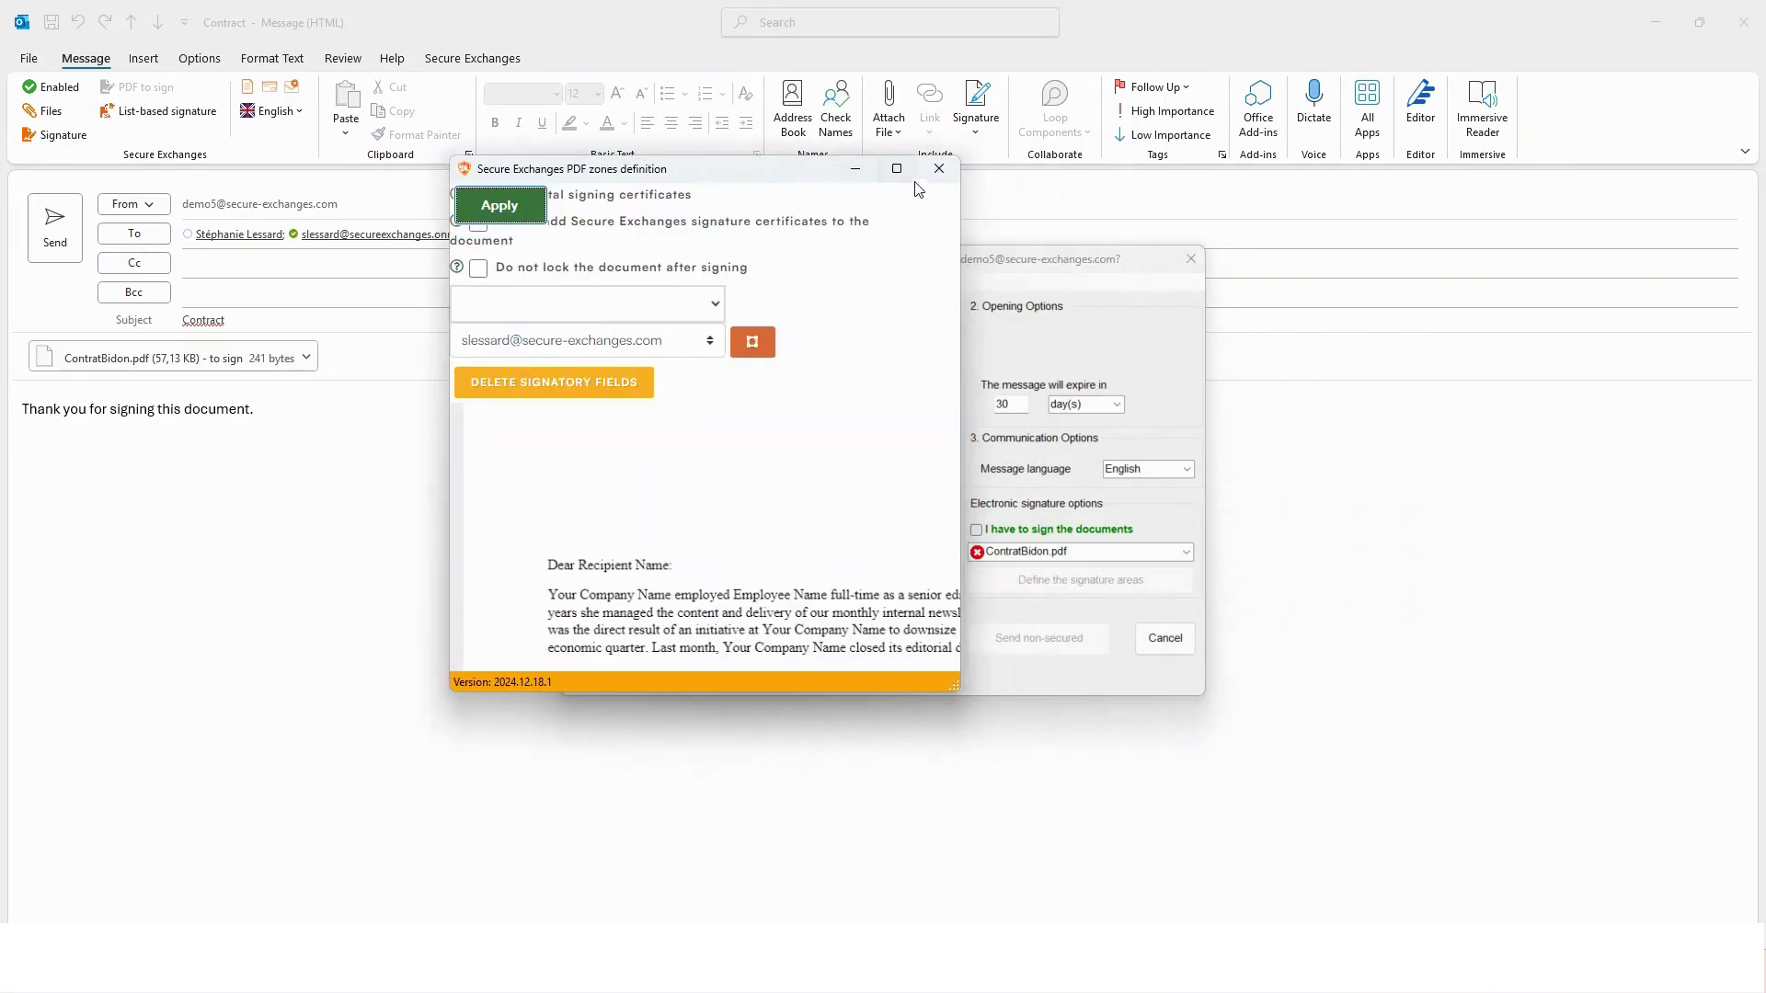
left_click(899, 168)
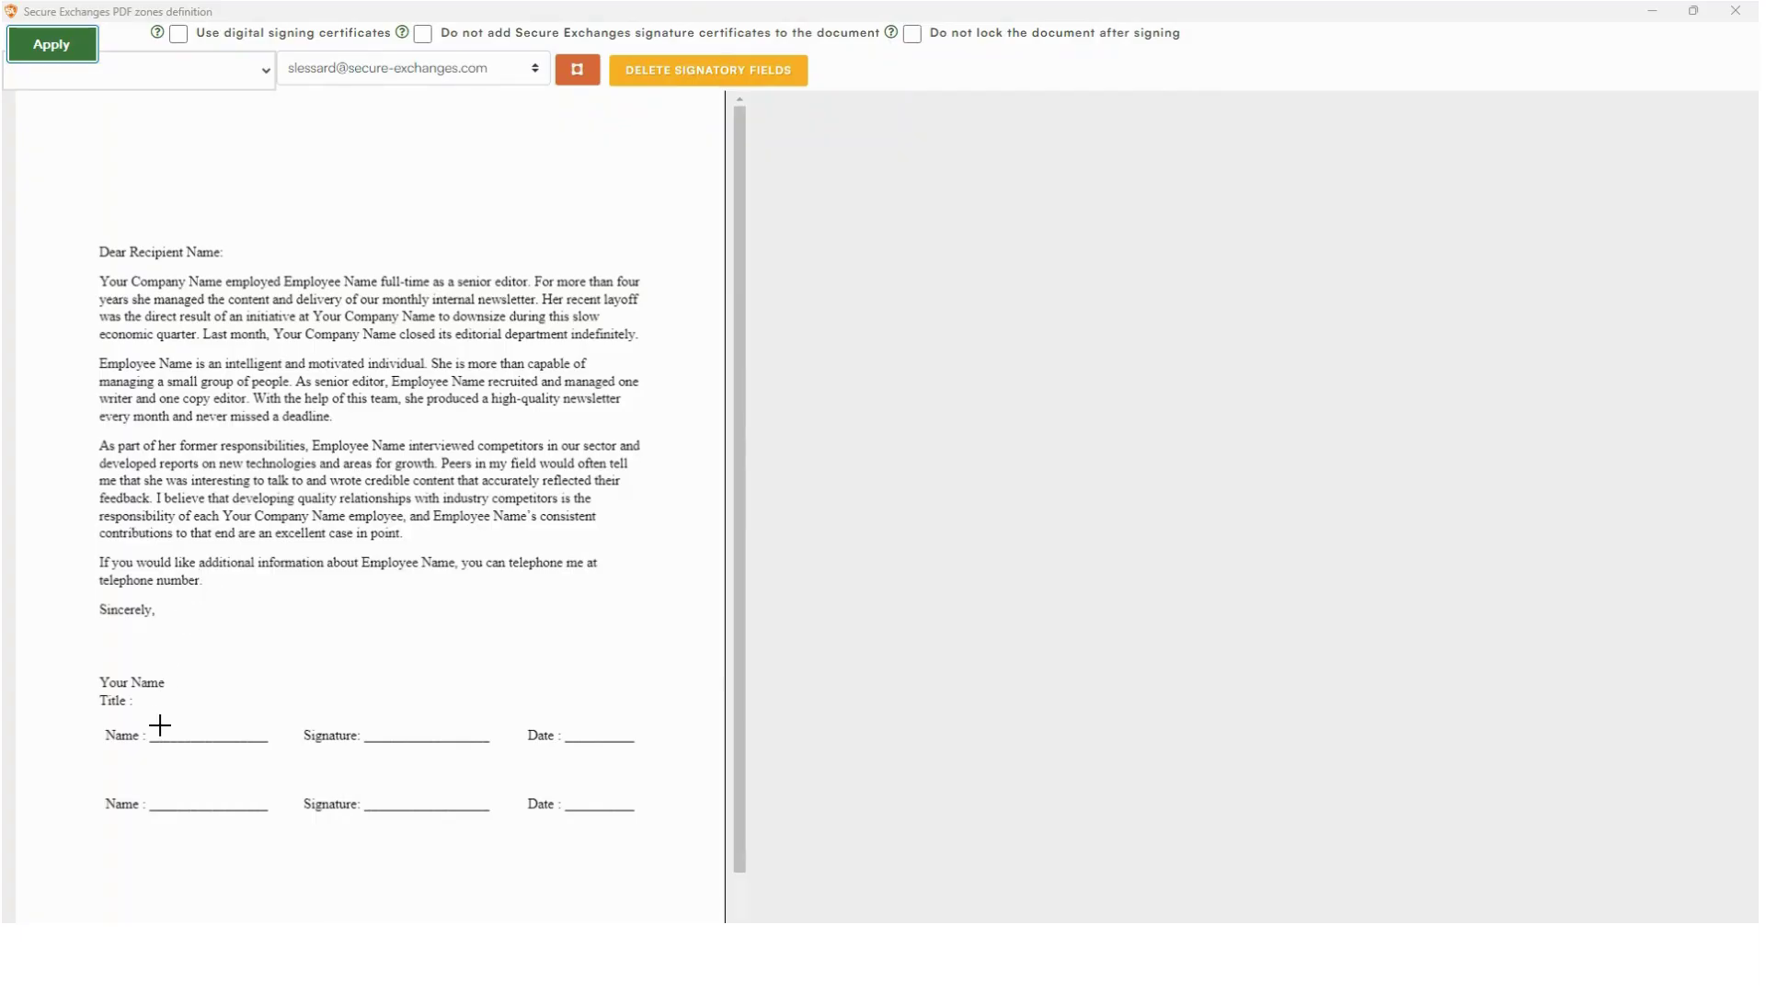
Draw a field for the first signatory on the upper Name line and set its type to Textbox.
left_click_drag(156, 706, 267, 736)
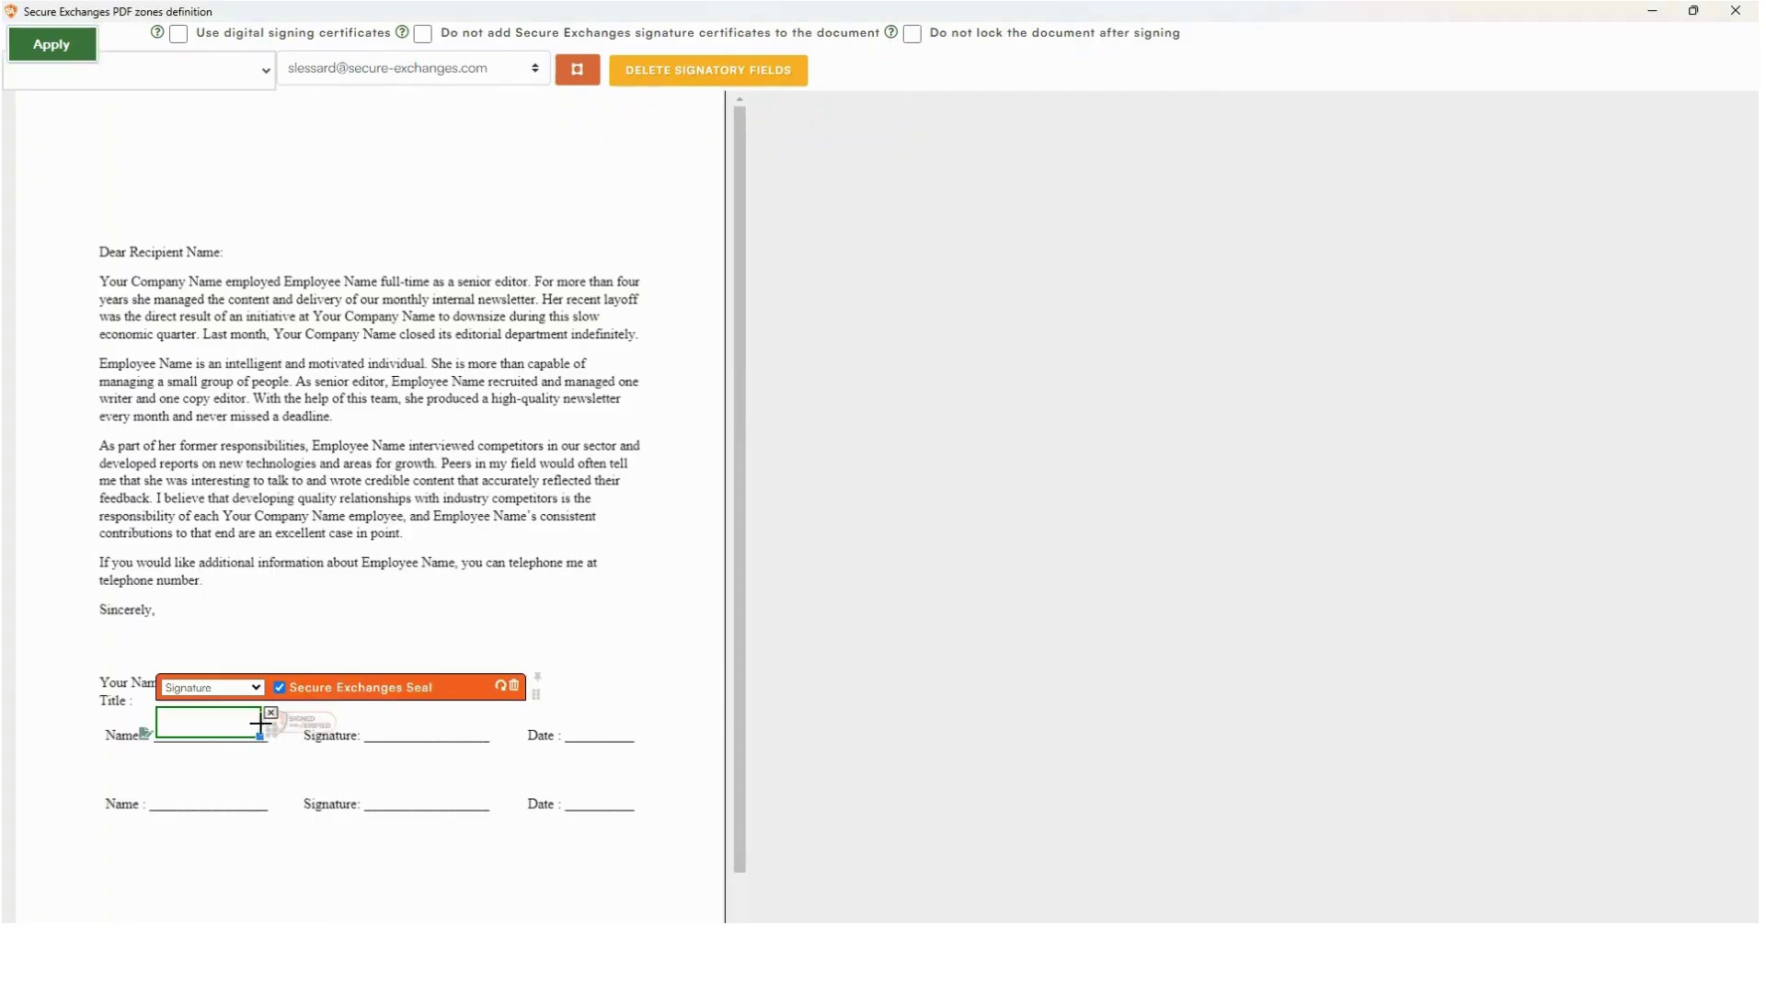
left_click(253, 692)
left_click(184, 752)
Draw a field for the first signatory on the upper Signature line and set its type to Signature.
left_click_drag(379, 714, 495, 739)
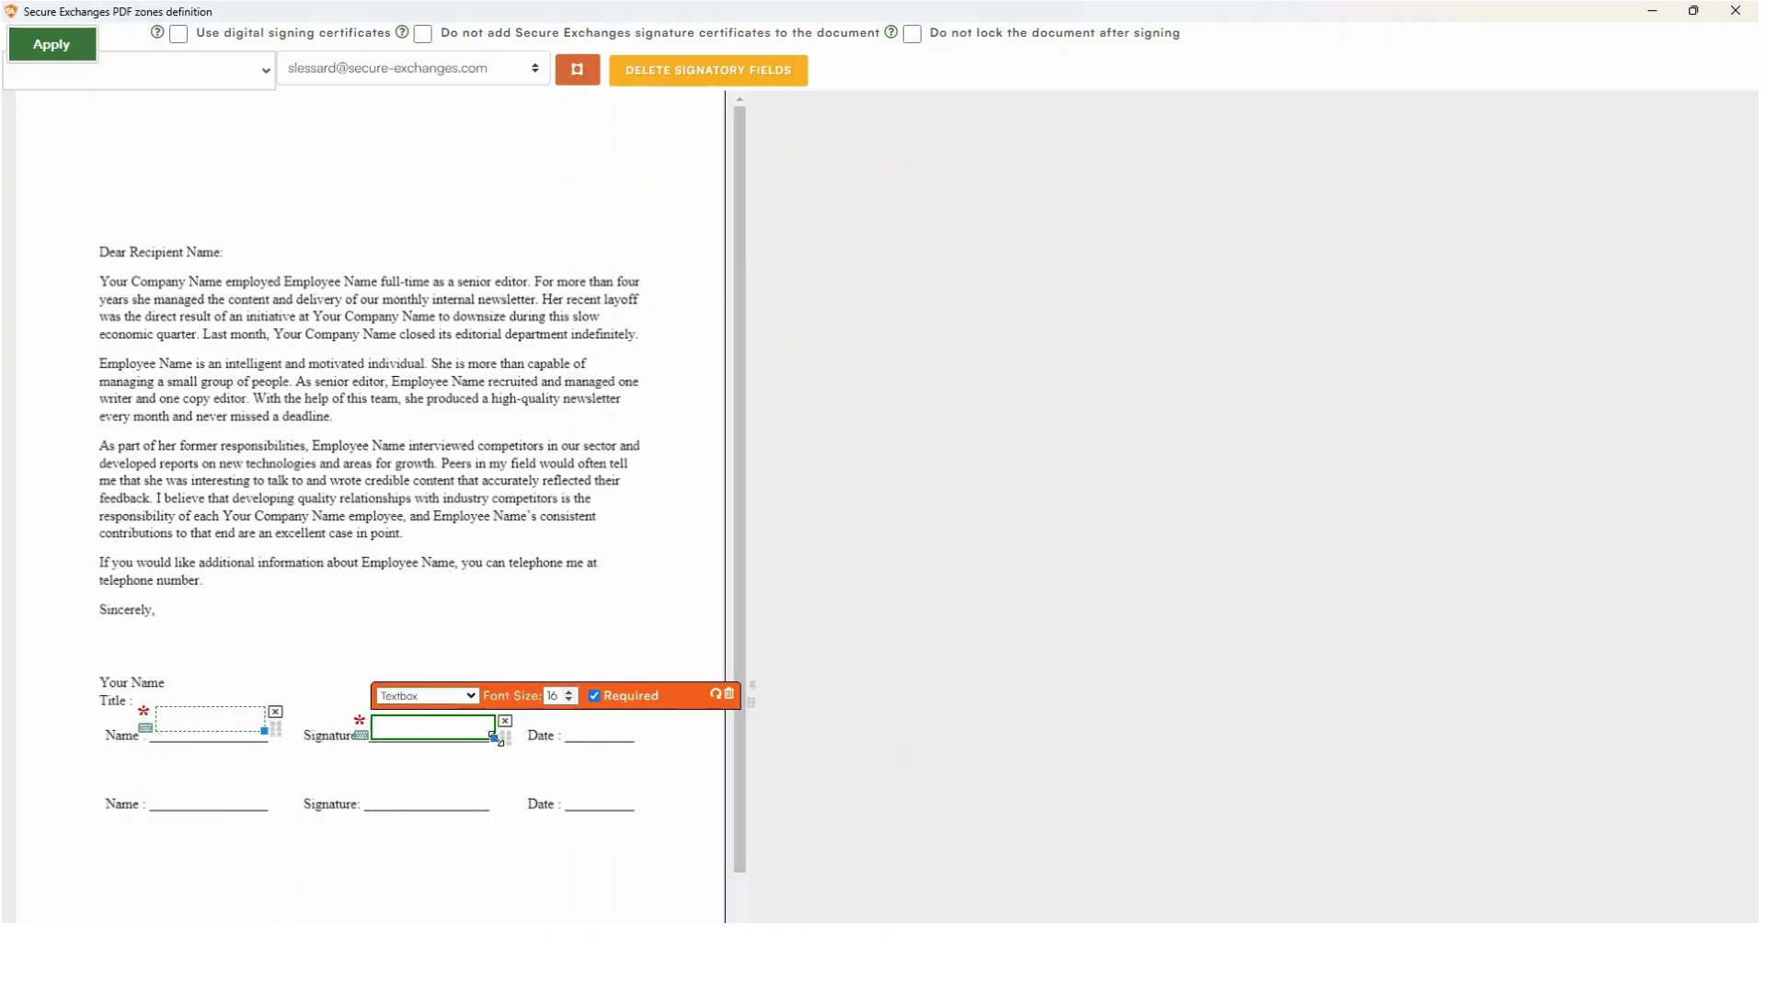
left_click(474, 697)
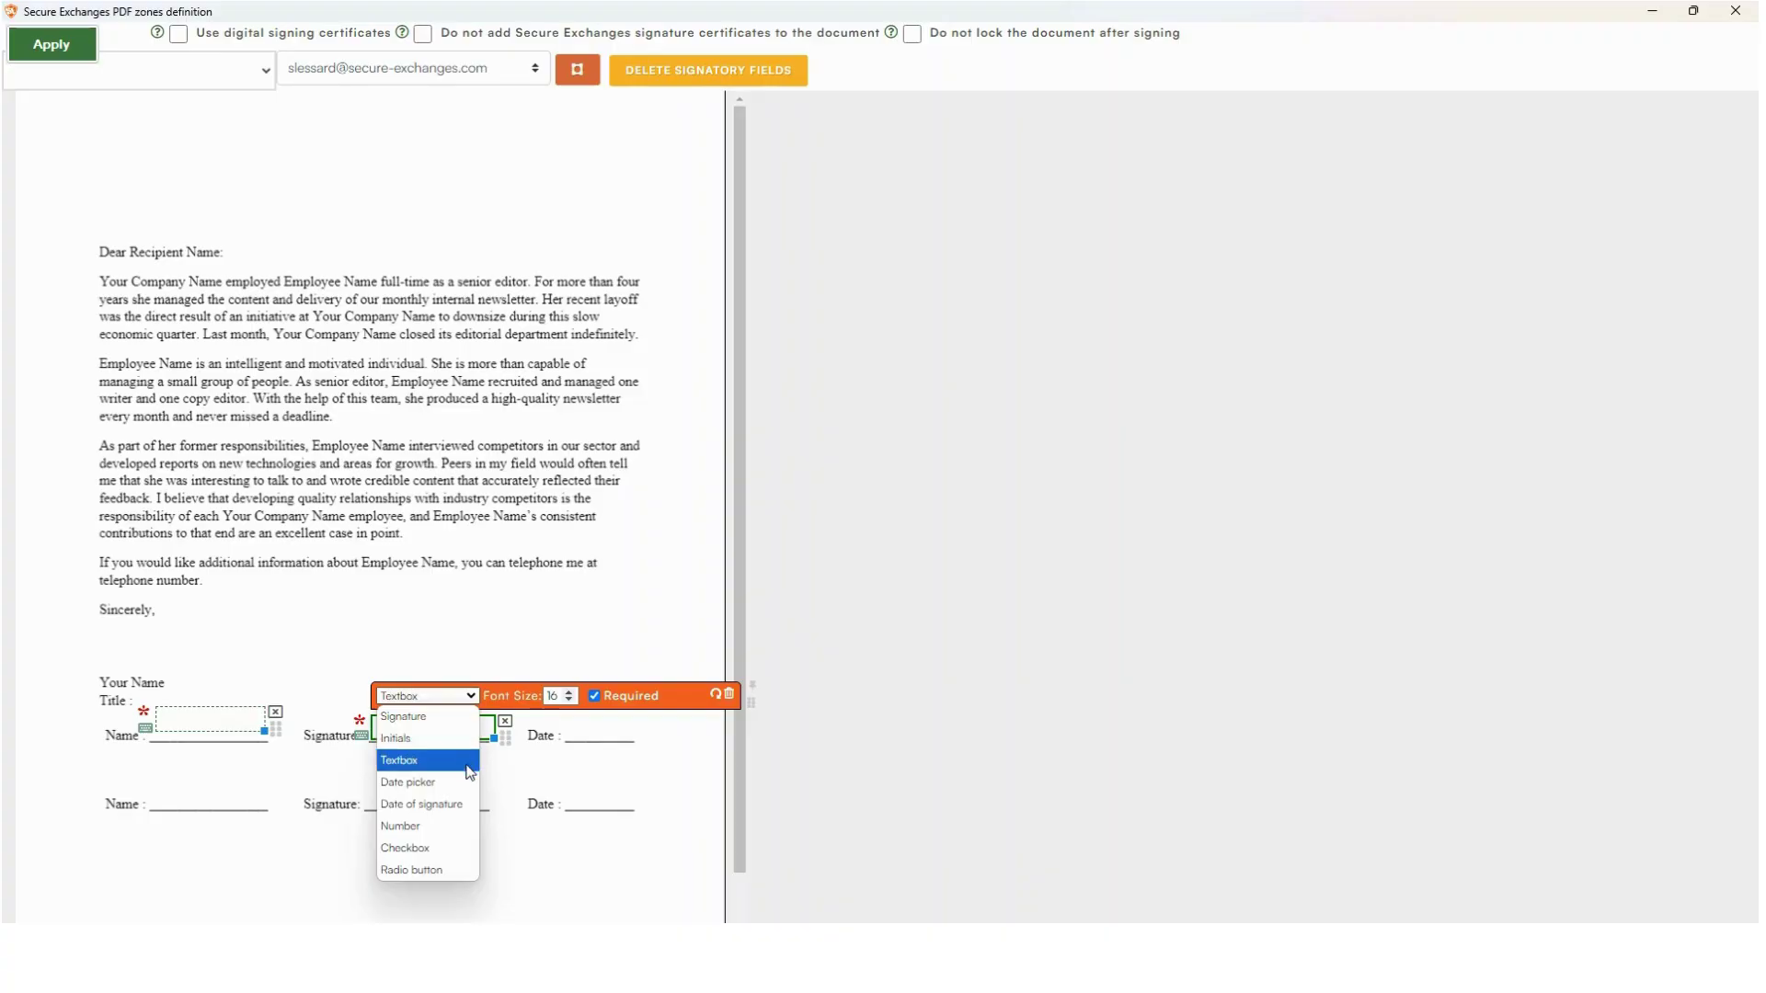
left_click(438, 736)
Draw a field for the first signatory on the upper Date line and set its type to Date of signature.
left_click_drag(569, 719, 640, 738)
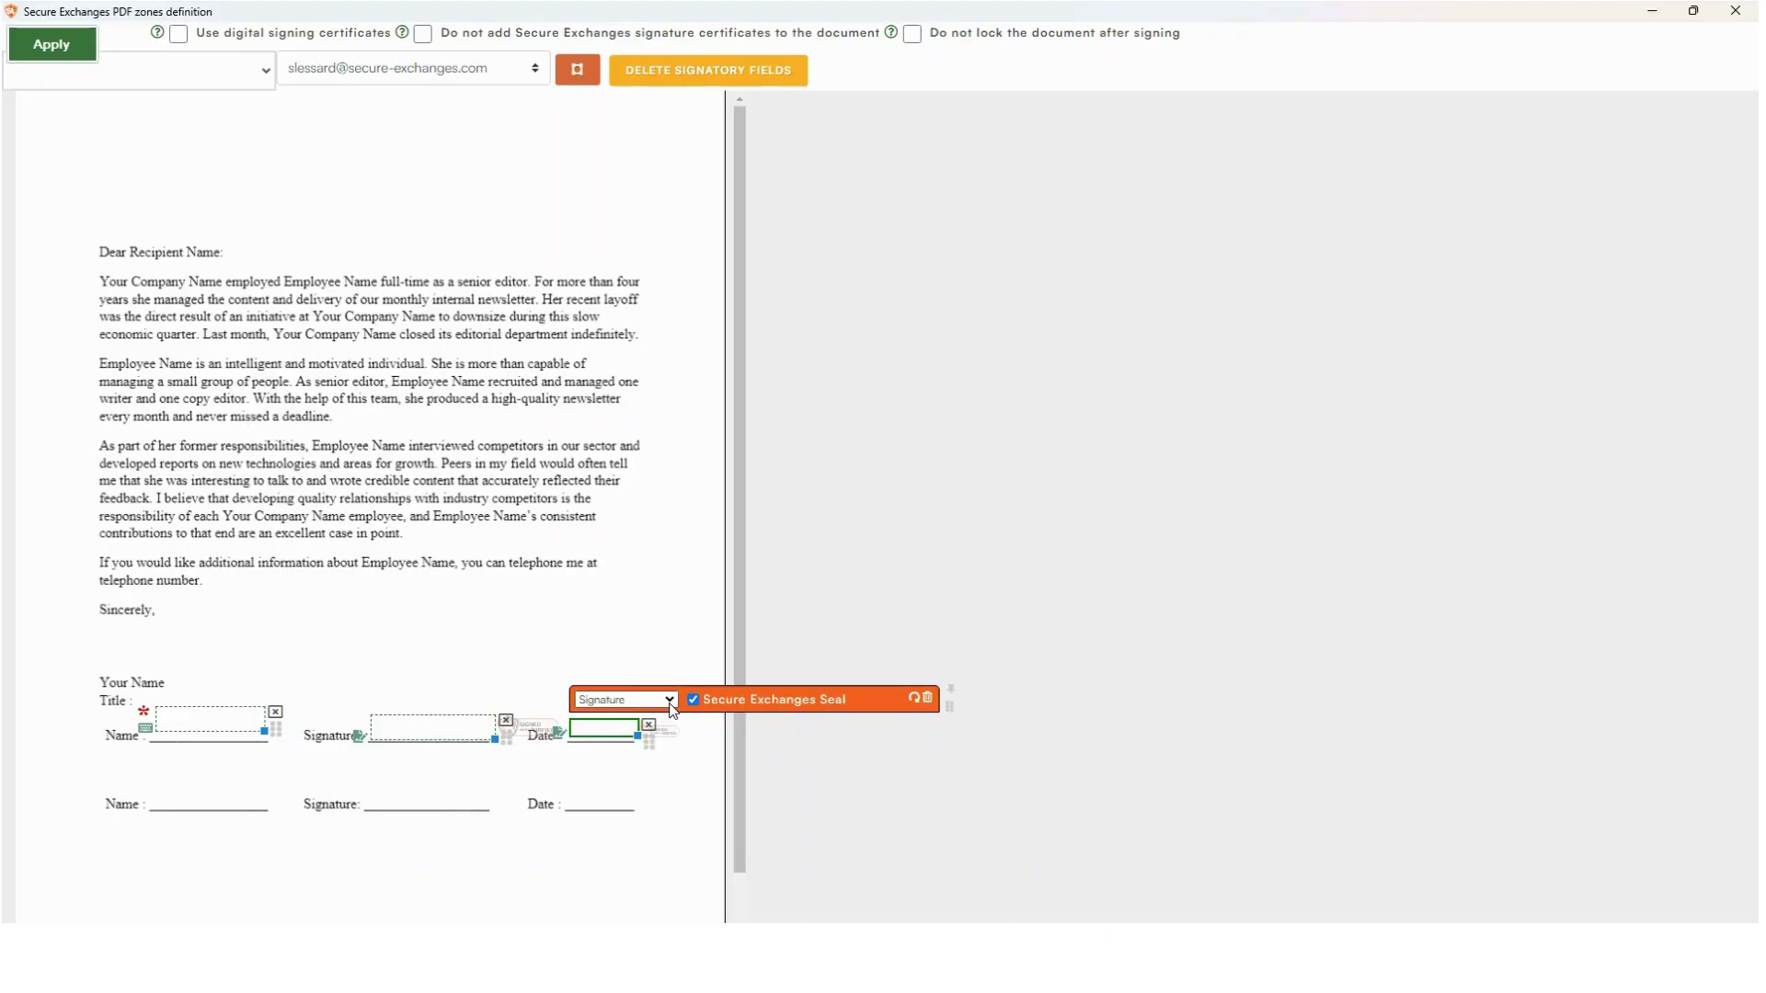
left_click(667, 701)
left_click(656, 809)
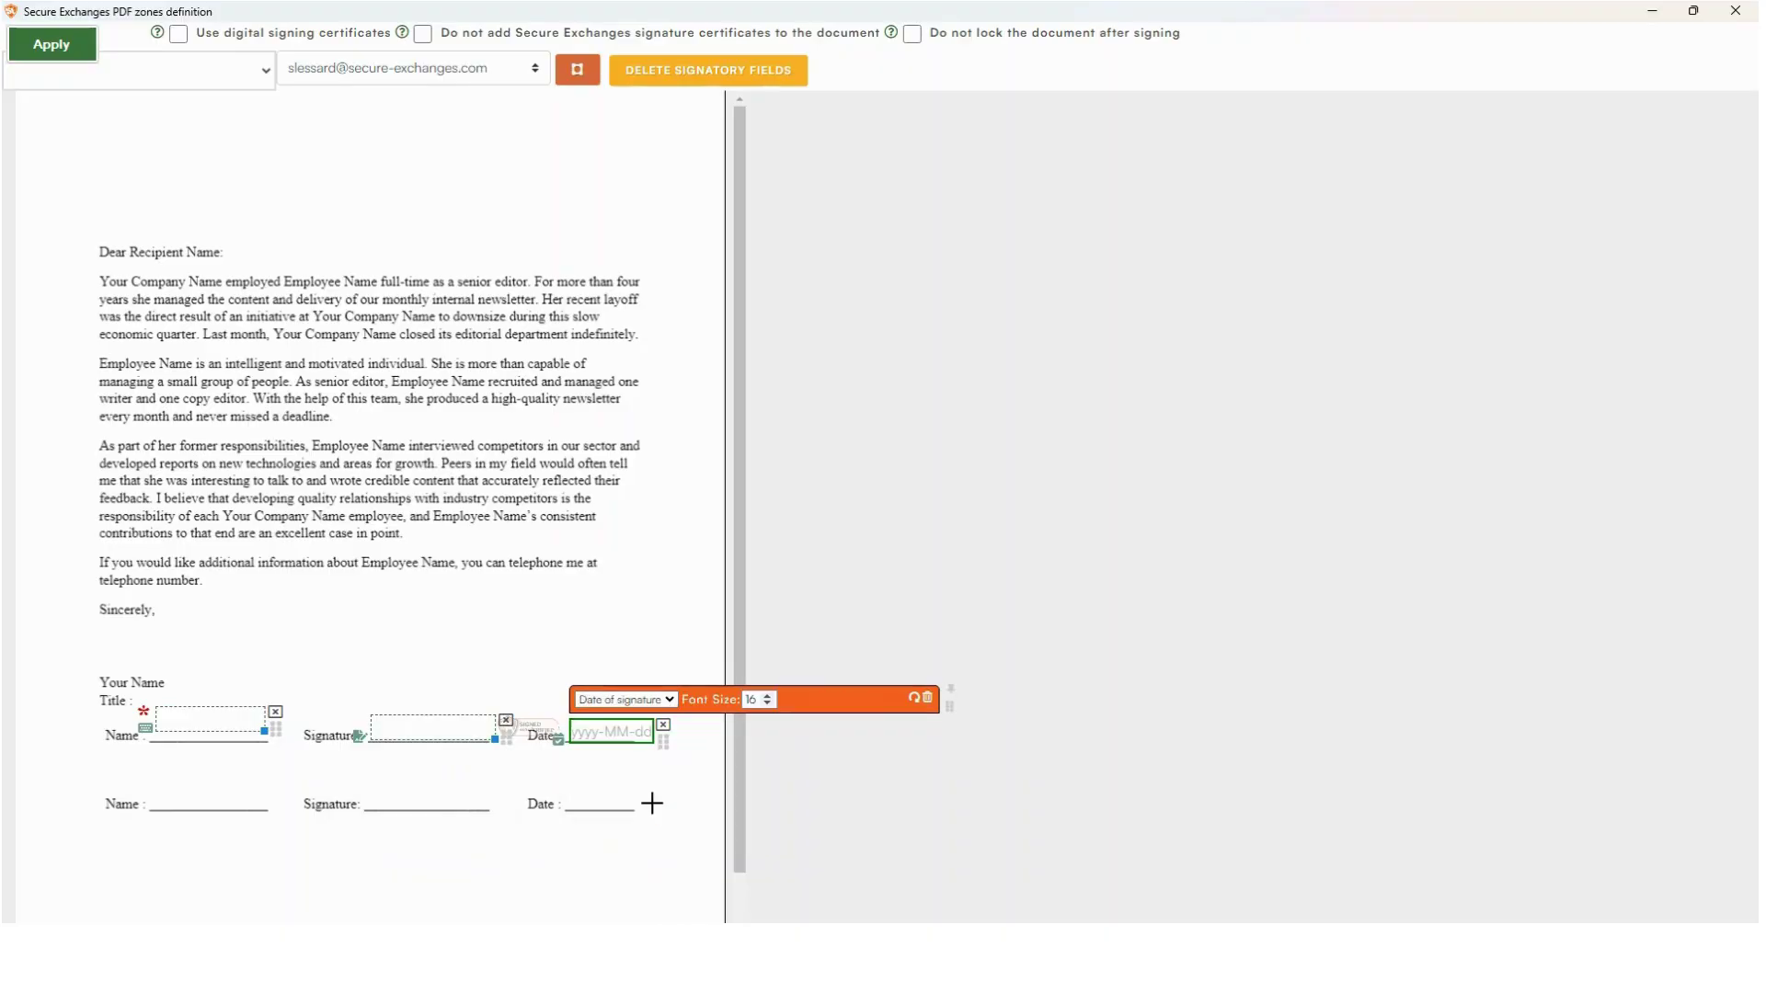
Switch to the second signatory, draw a field on the lower Name line and set its type to Textbox.
left_click(540, 81)
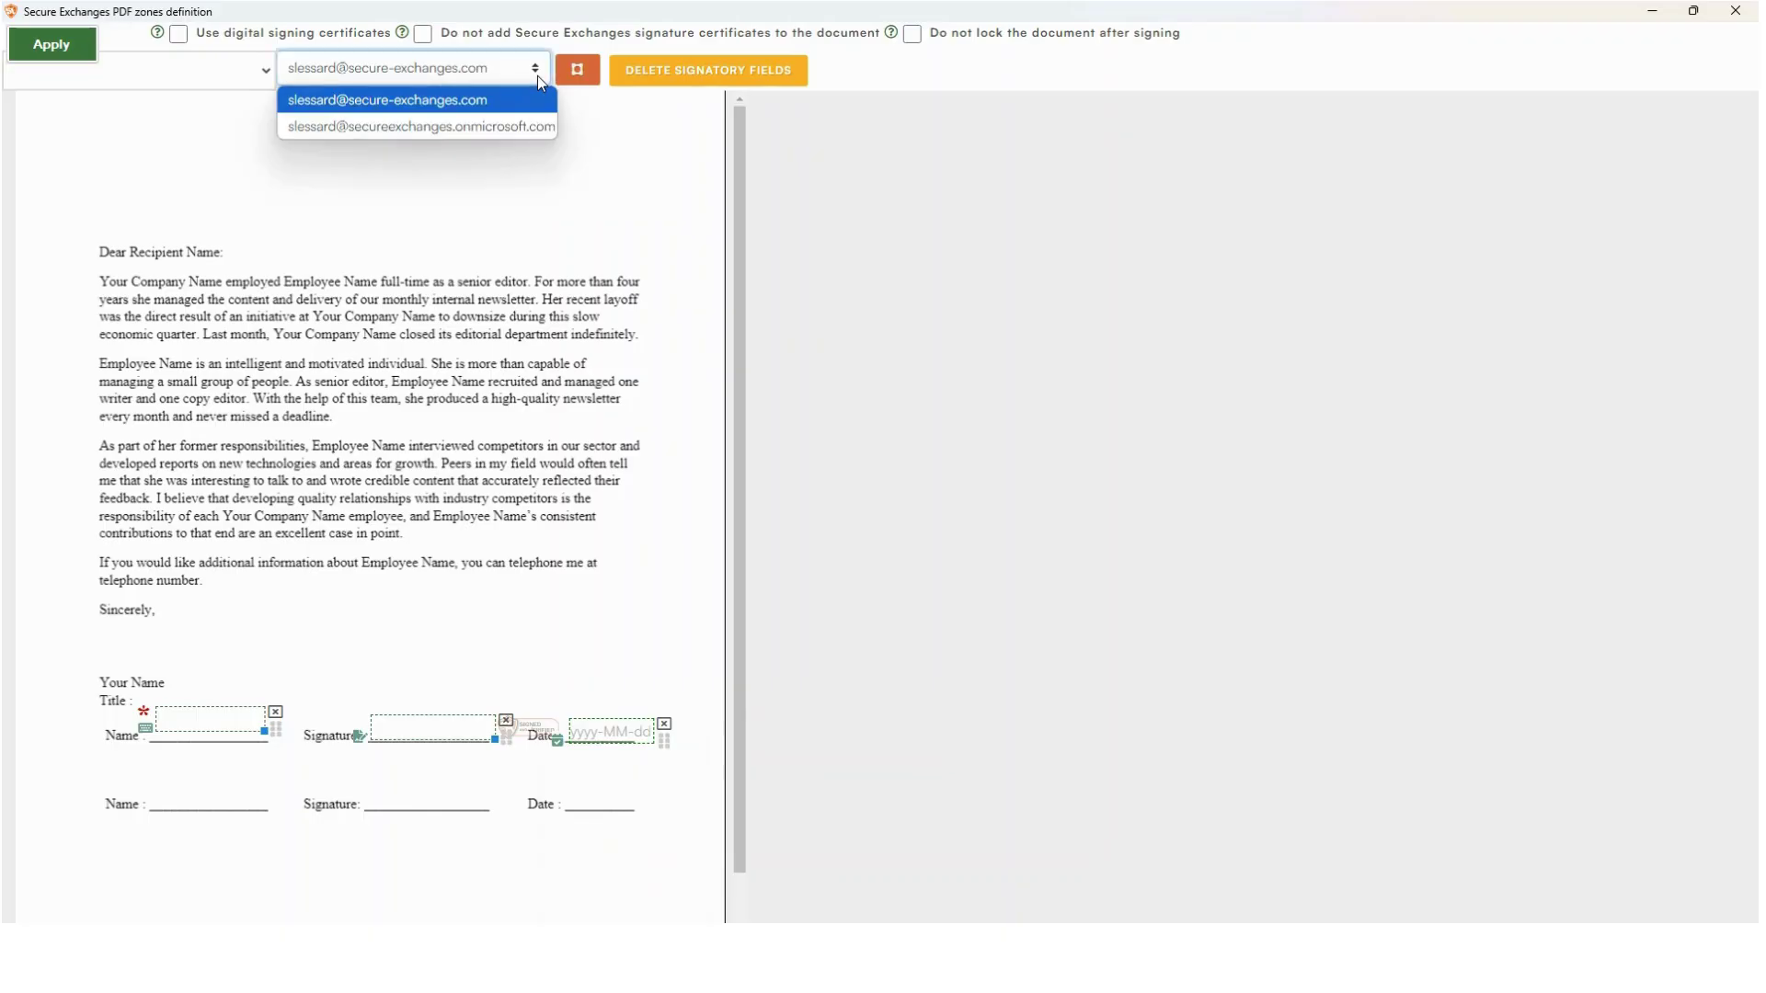
left_click(517, 127)
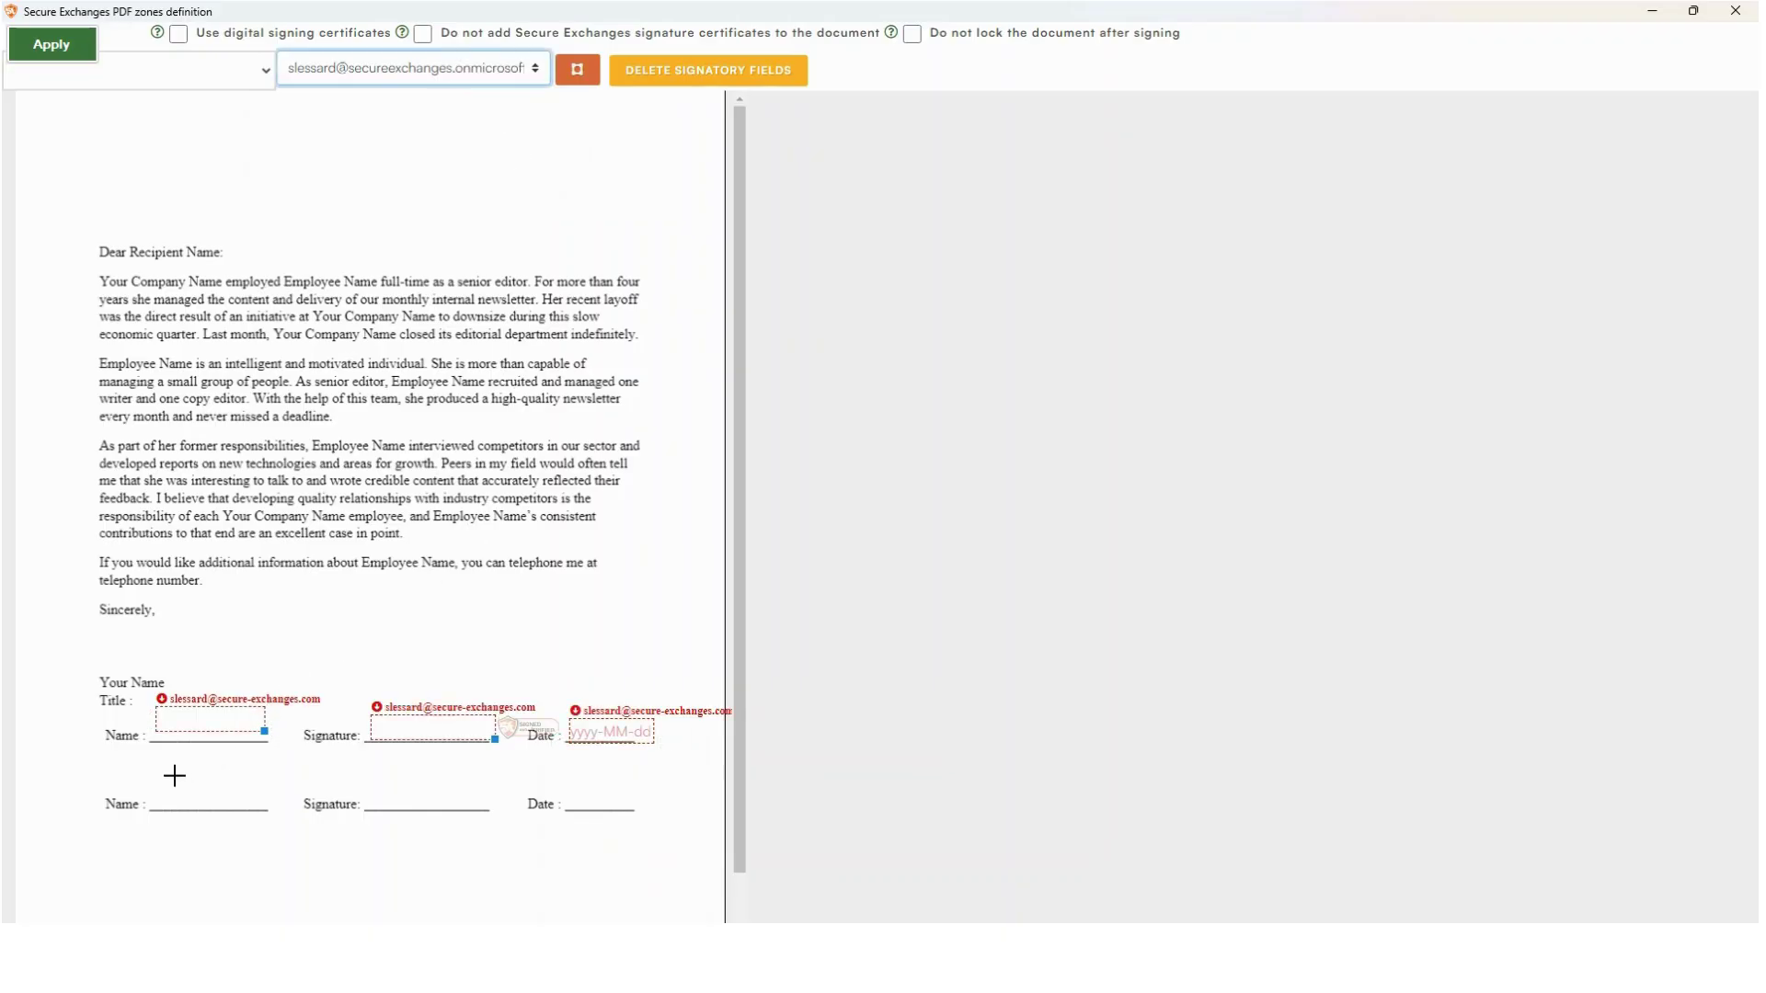
left_click_drag(165, 780, 249, 804)
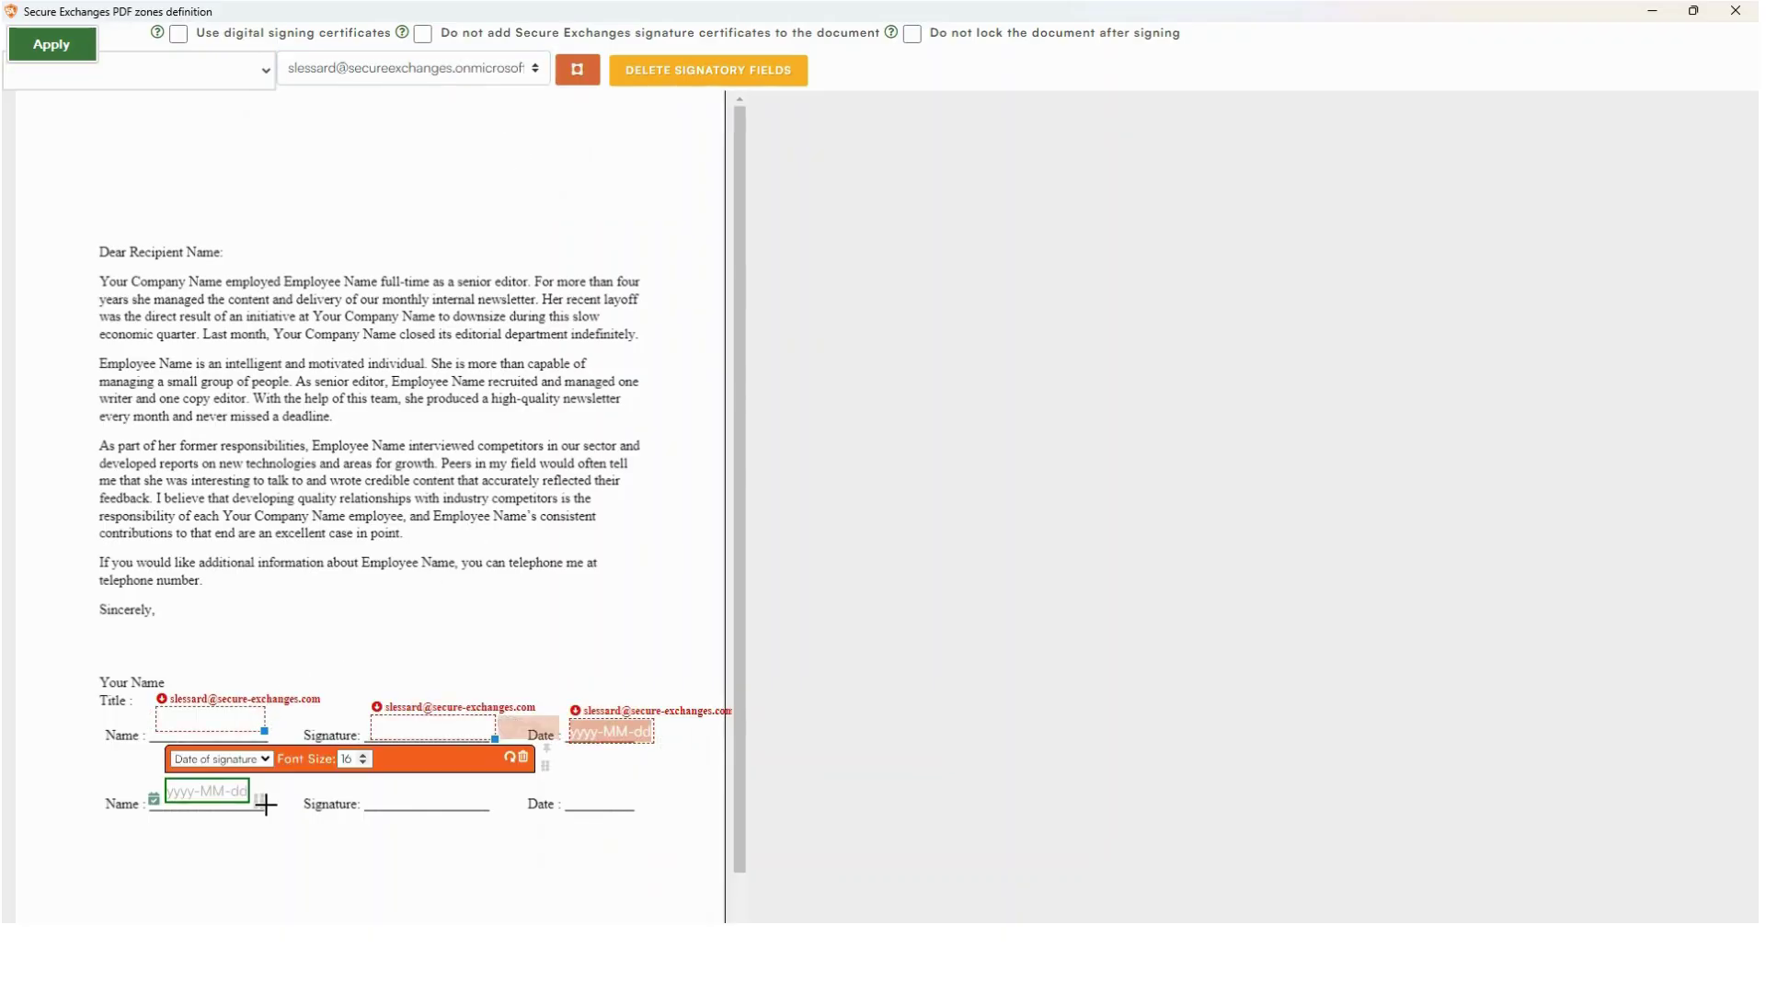
left_click(267, 761)
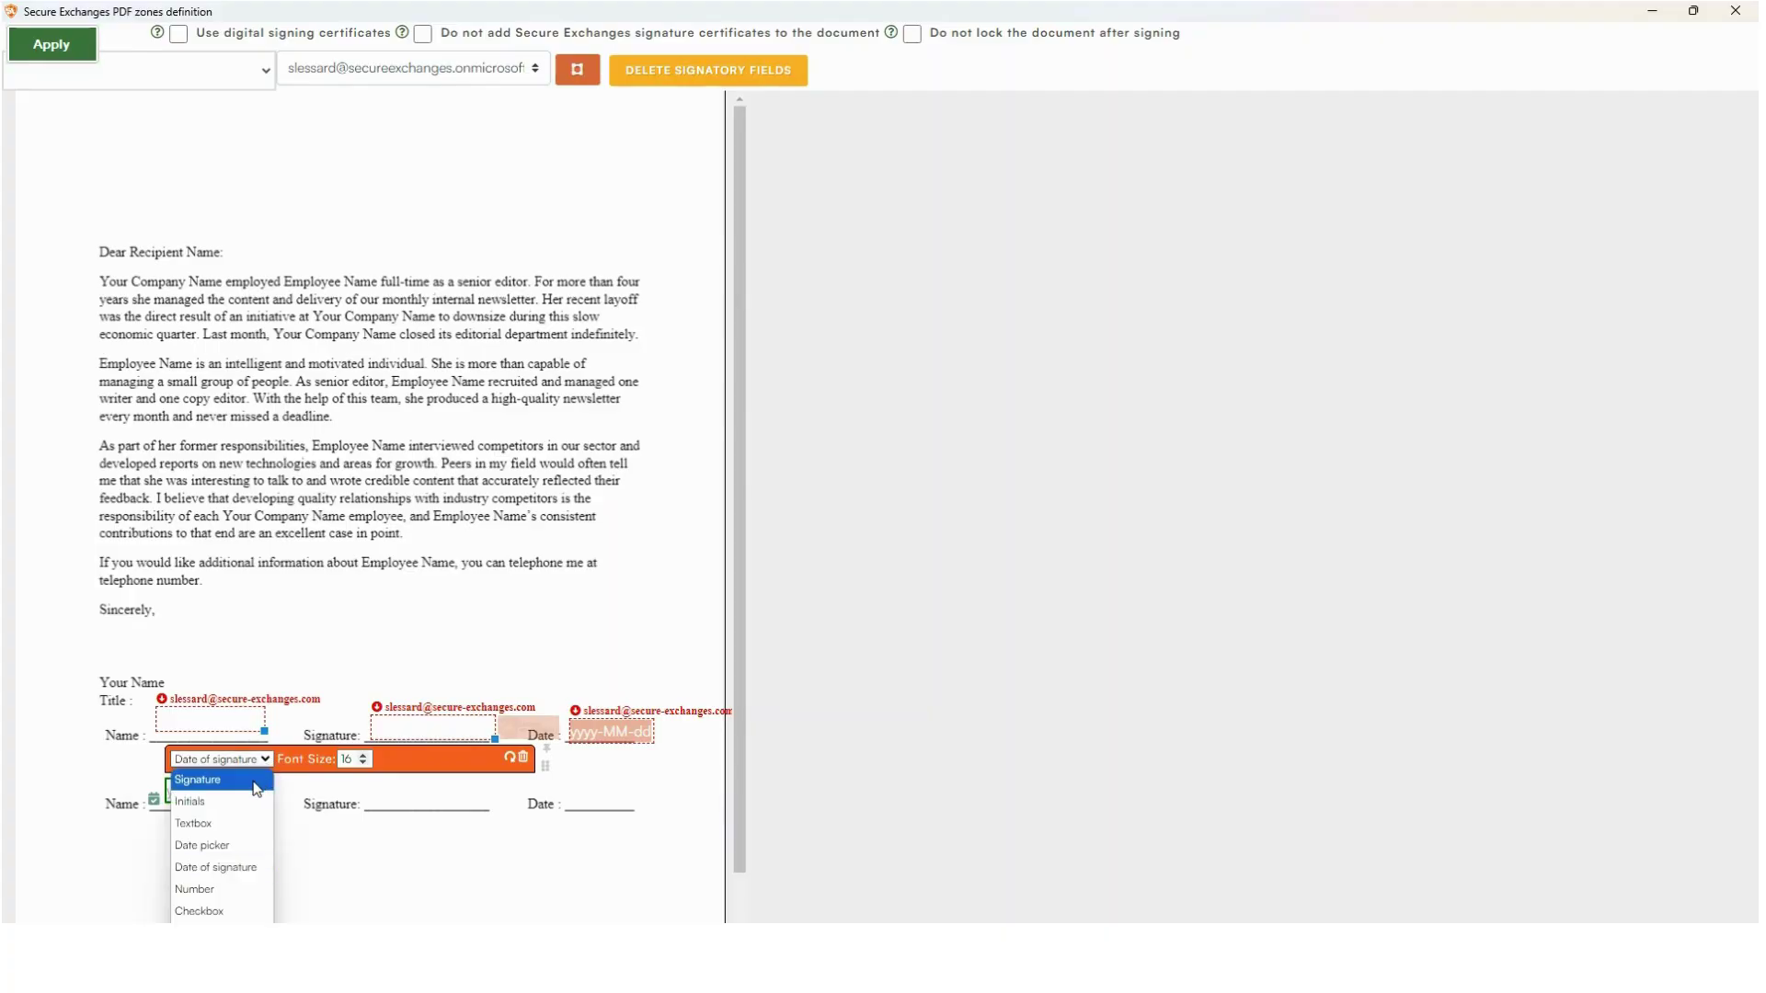
left_click(245, 822)
Draw a field for the second signatory on the lower Signature line and set its type to Signature.
left_click_drag(371, 785, 480, 807)
left_click(465, 765)
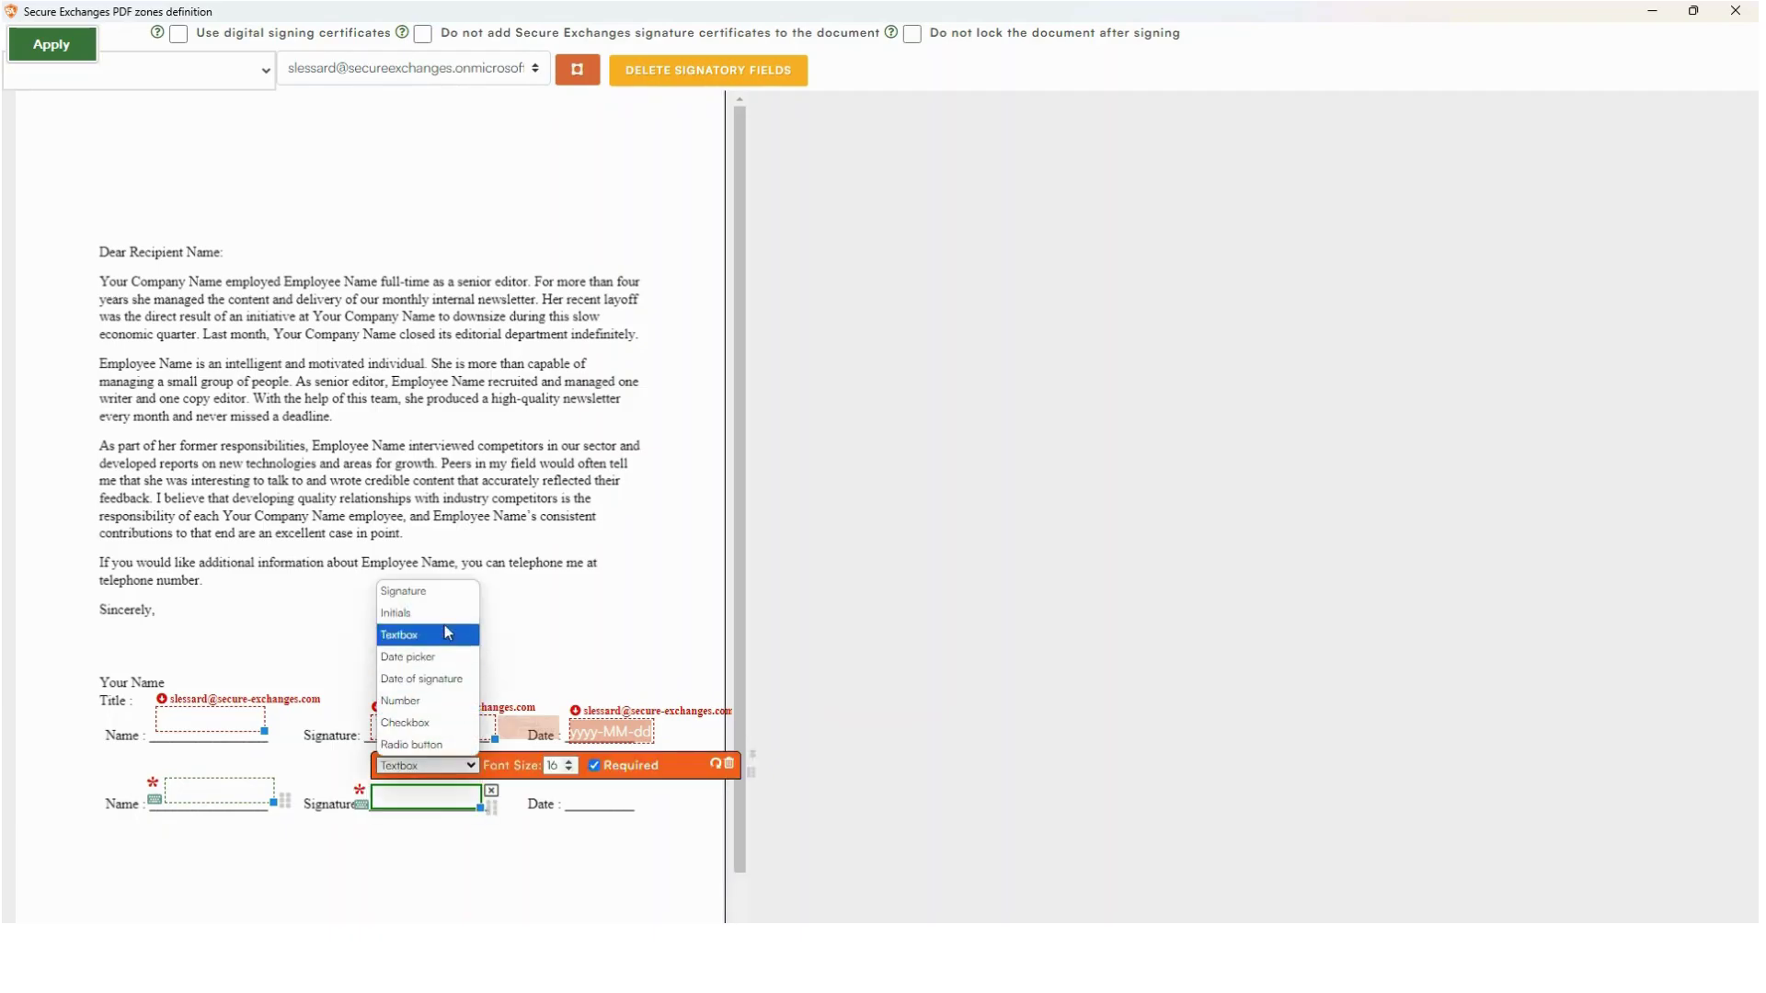
left_click(432, 590)
Draw a field for the second signatory on the lower Date line and set its type to Date of signature.
left_click_drag(571, 793, 625, 810)
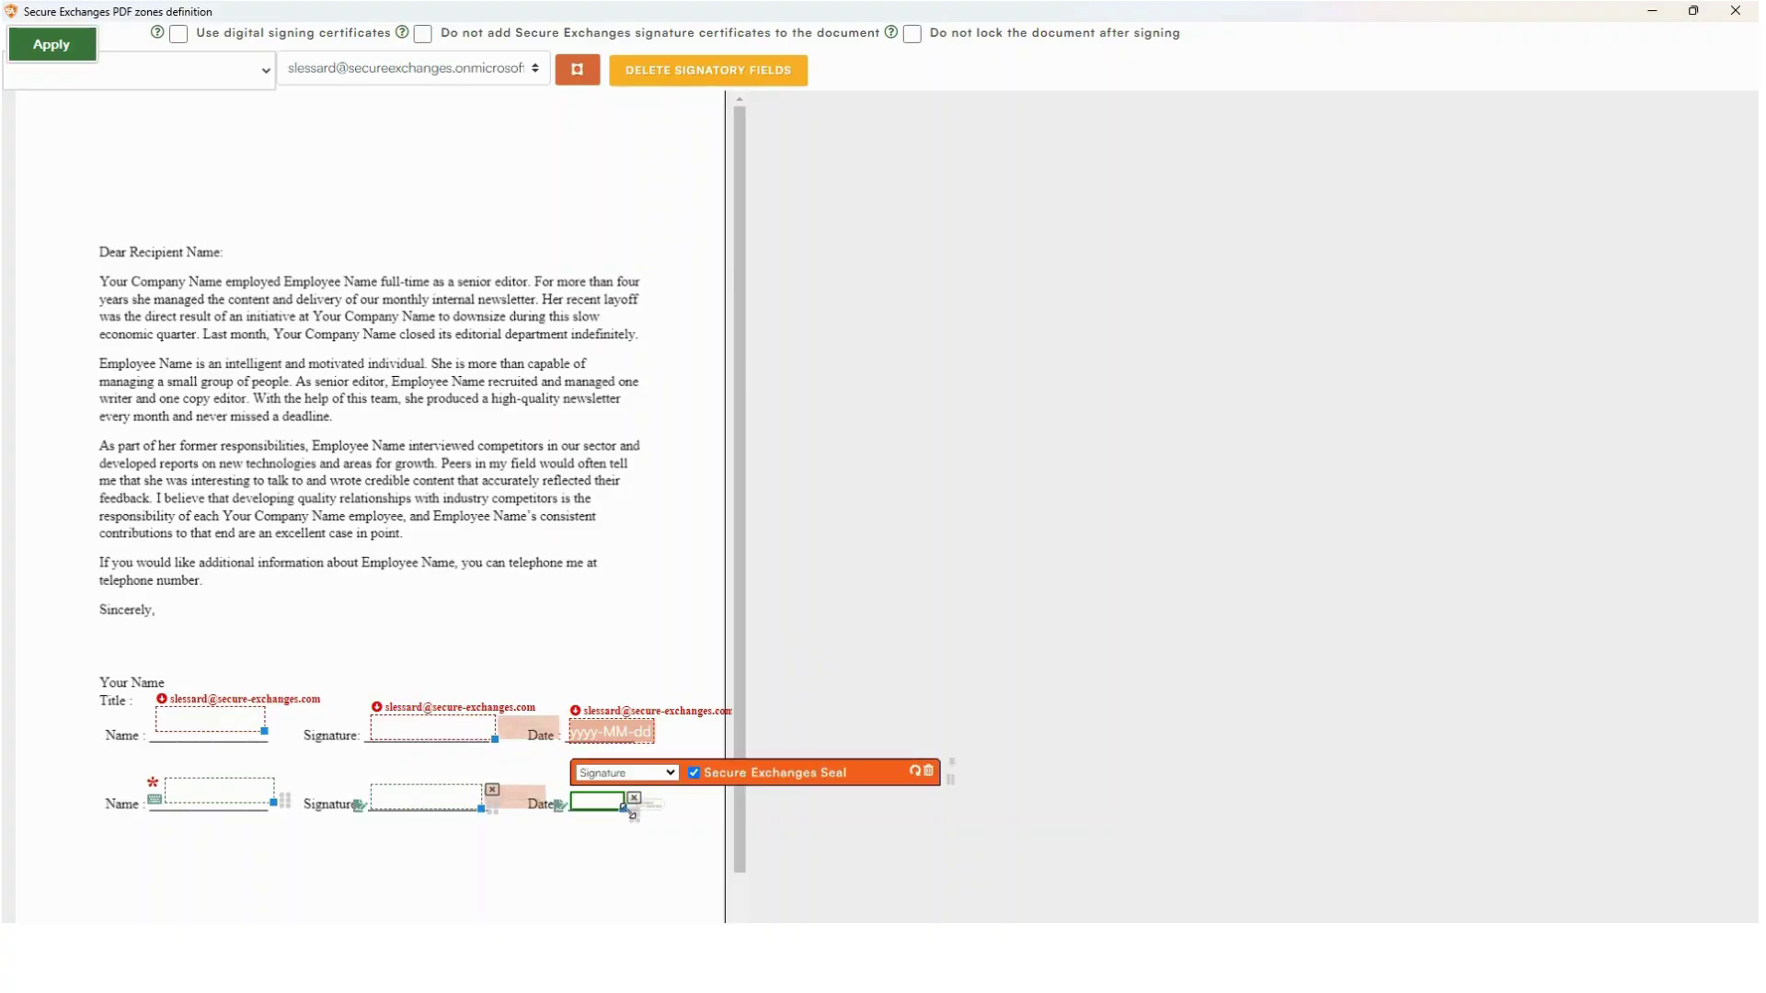
left_click(671, 772)
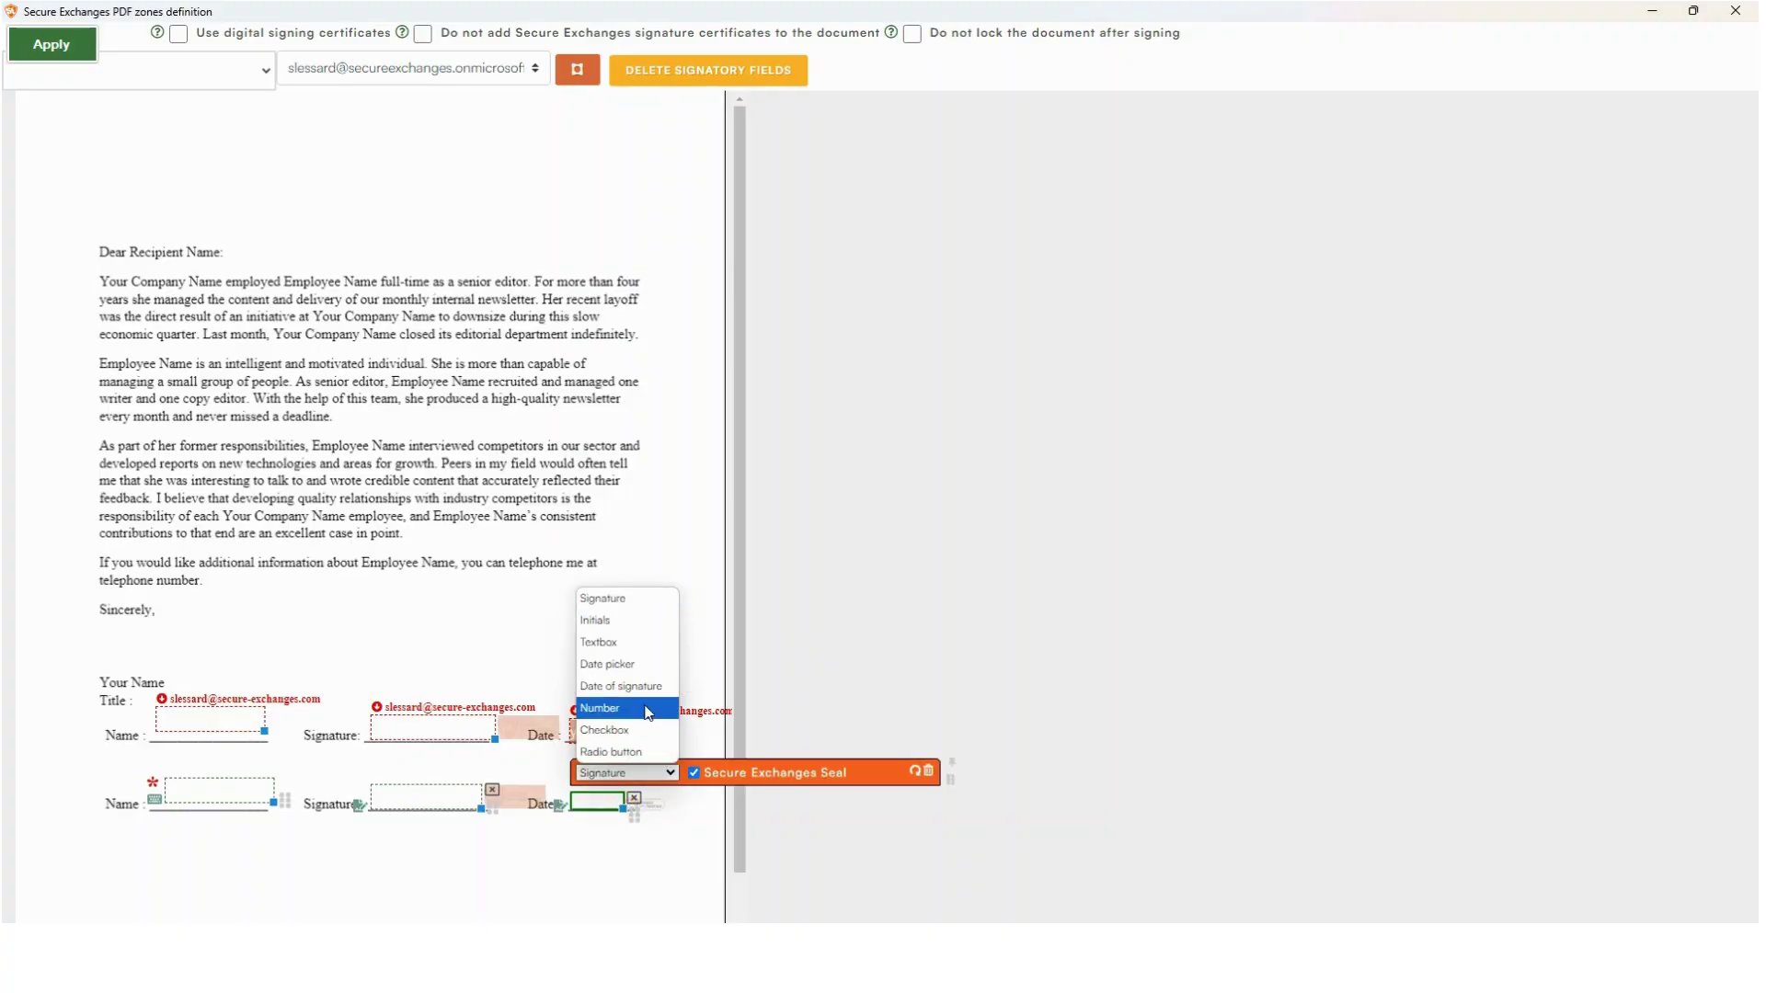
left_click(635, 686)
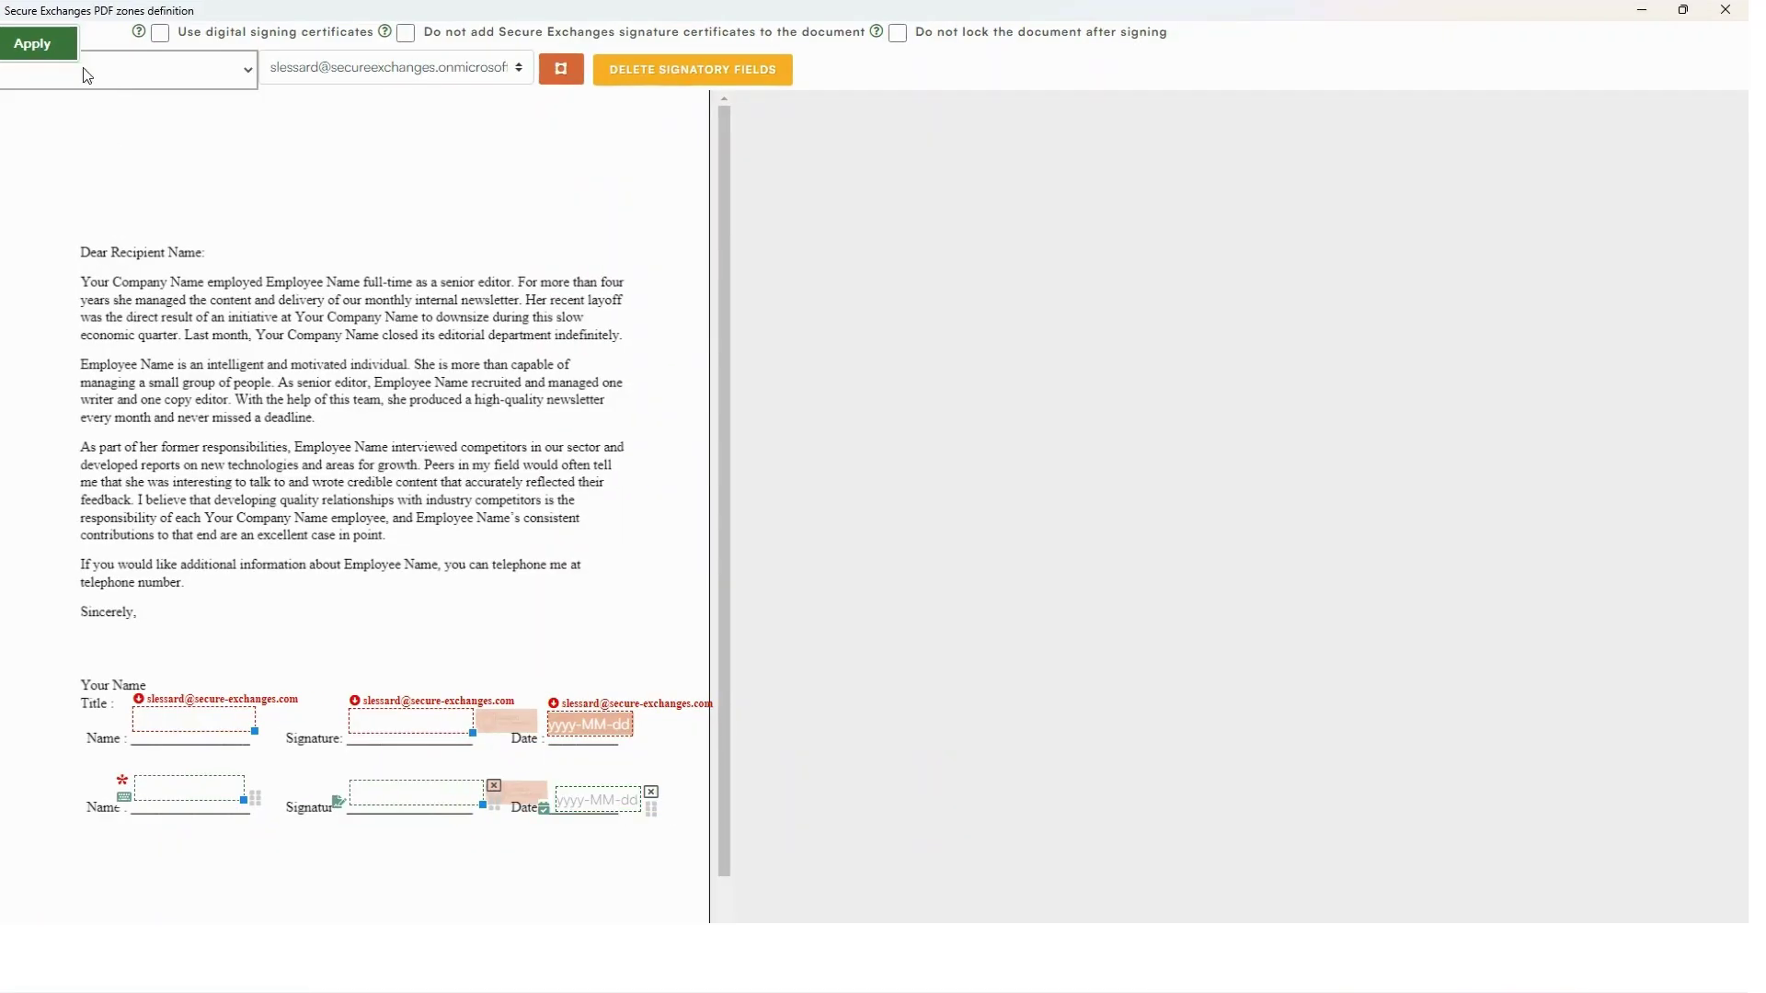
Apply the signature areas to the contract and send the email with Secure Exchanges.
left_click(35, 43)
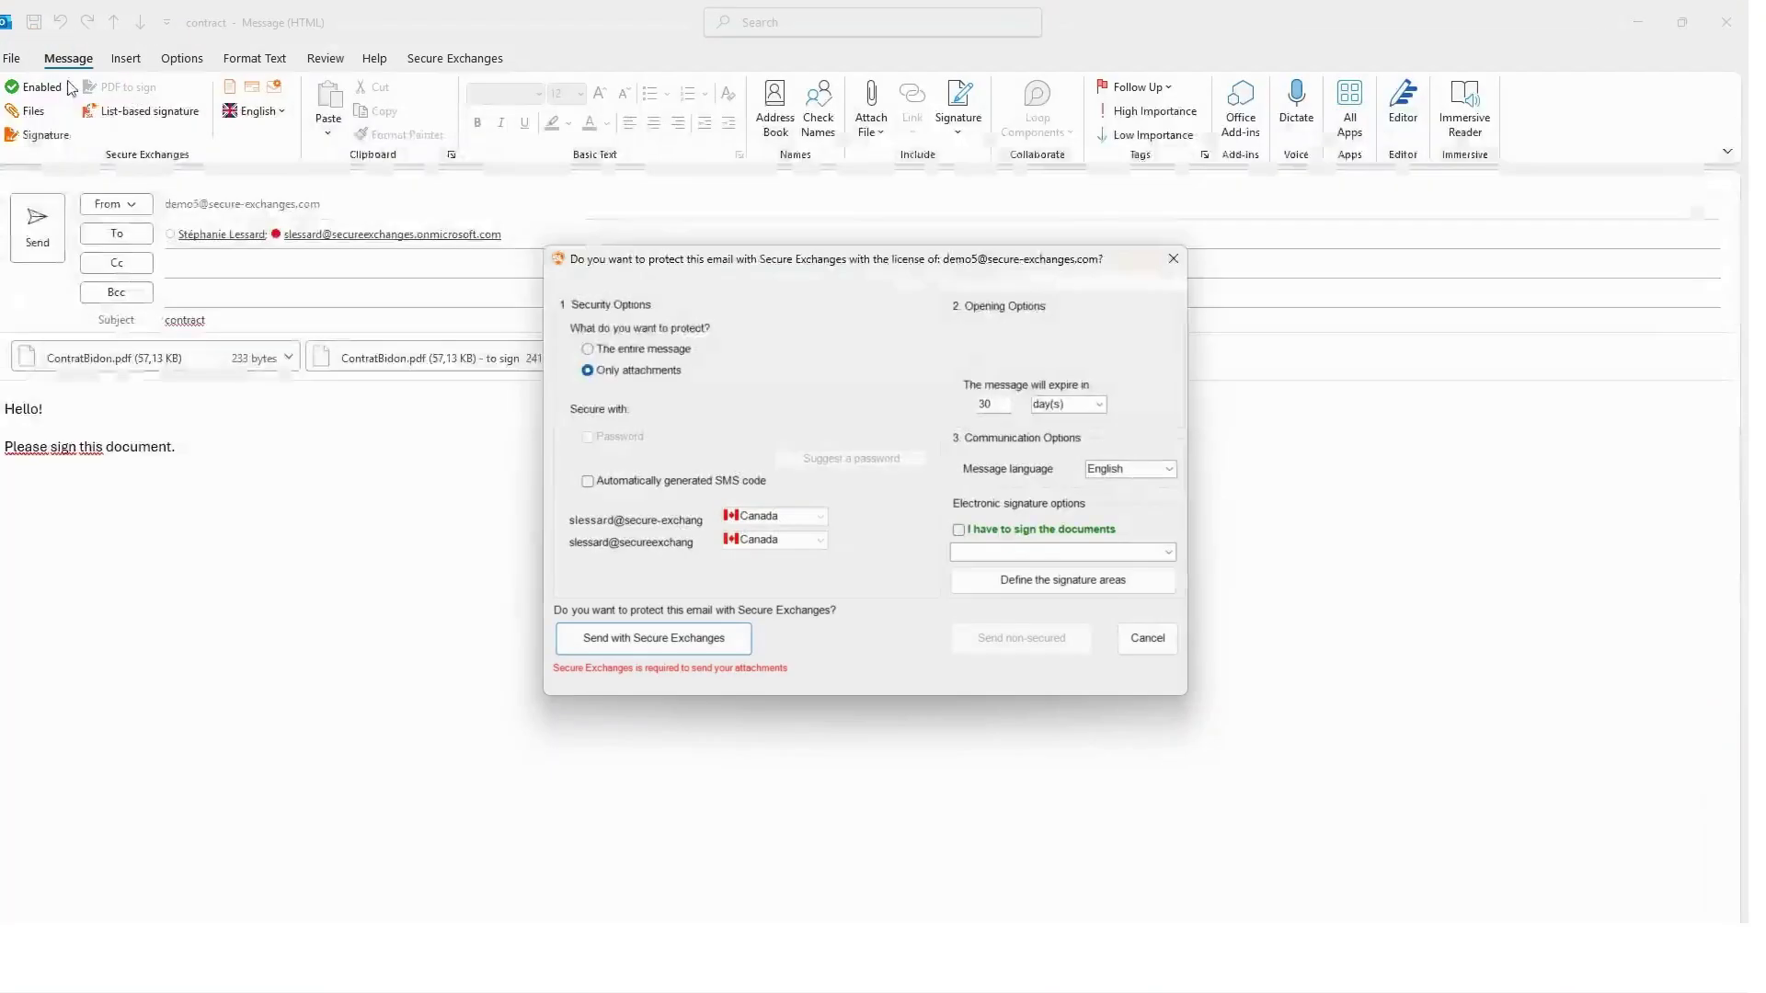
left_click(720, 643)
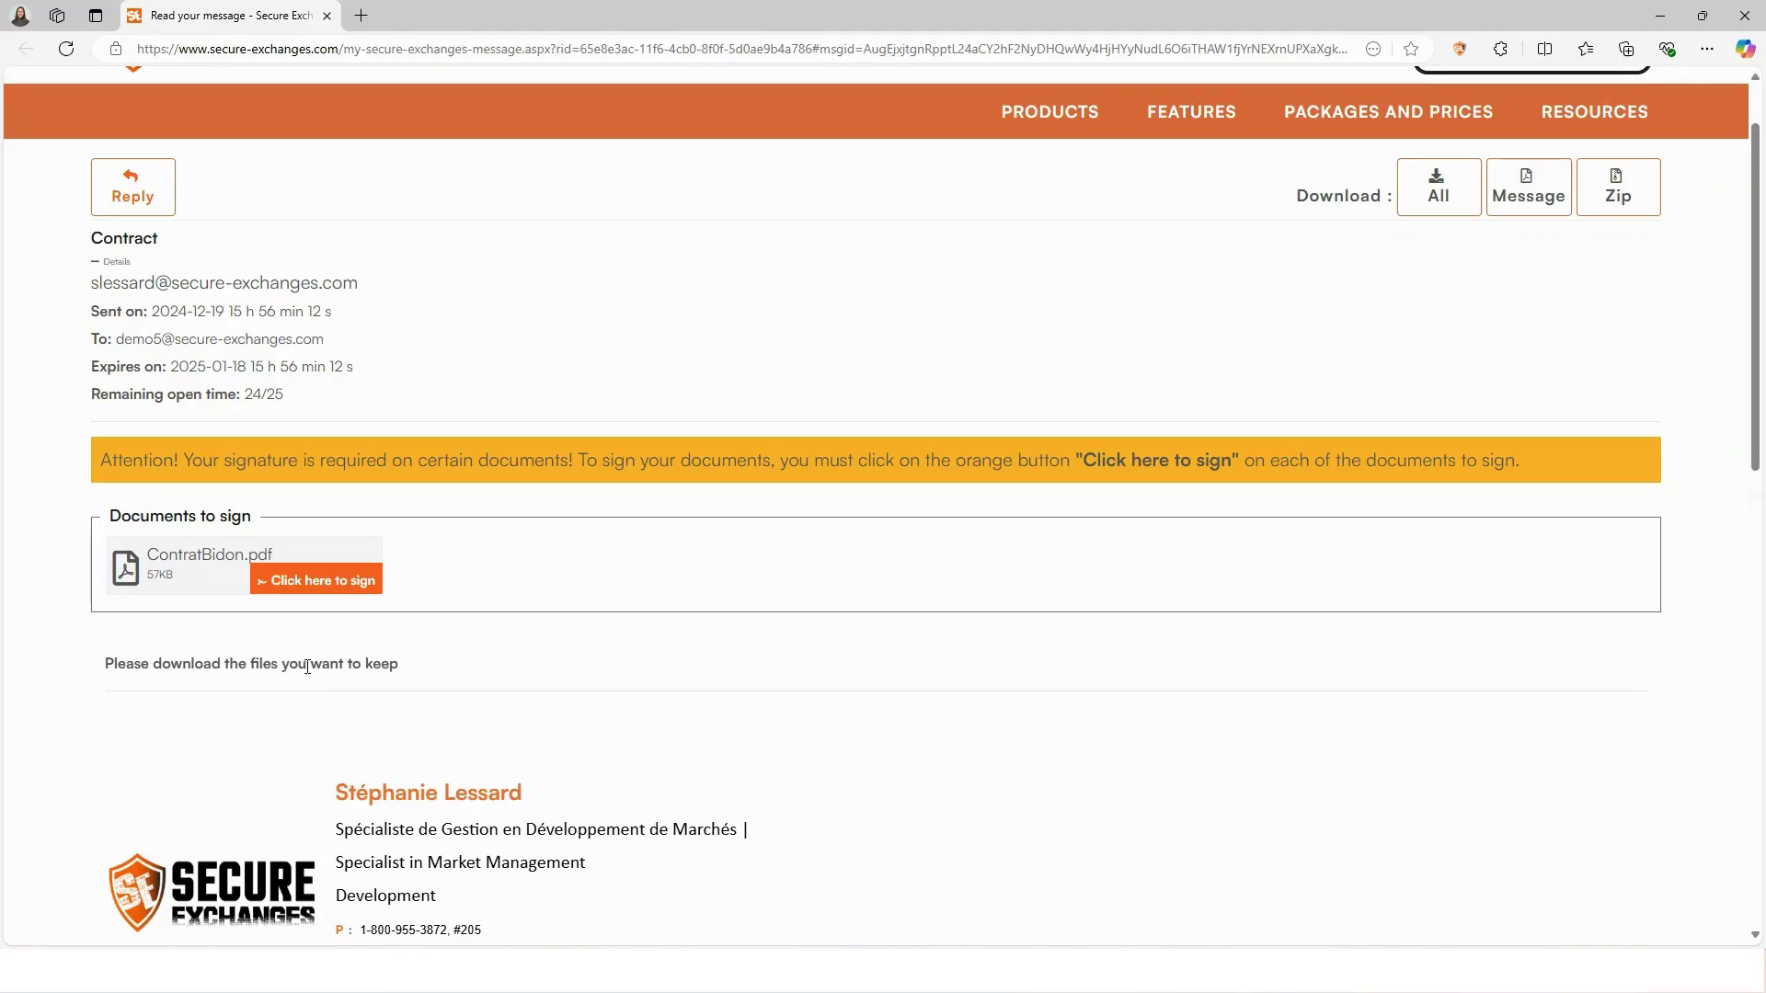
Open ContratBidon.pdf for signing from the received message and fill its Name field with "my name".
left_click(313, 589)
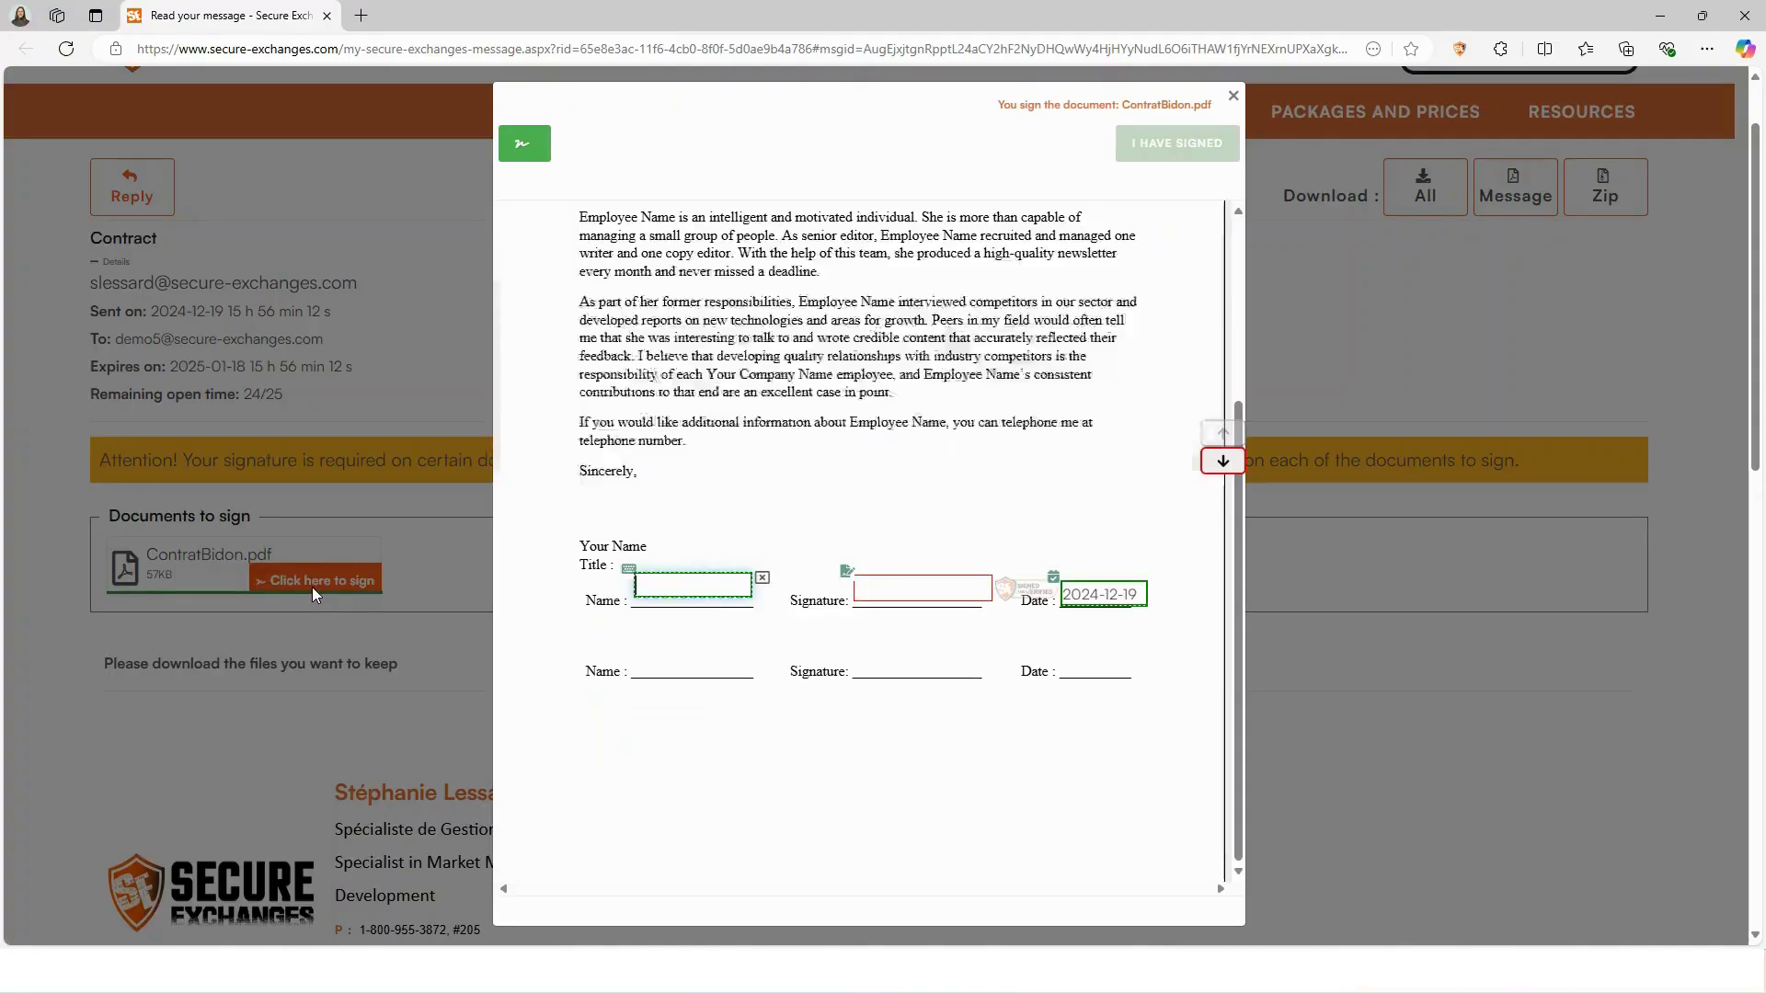
left_click(668, 585)
type("my na")
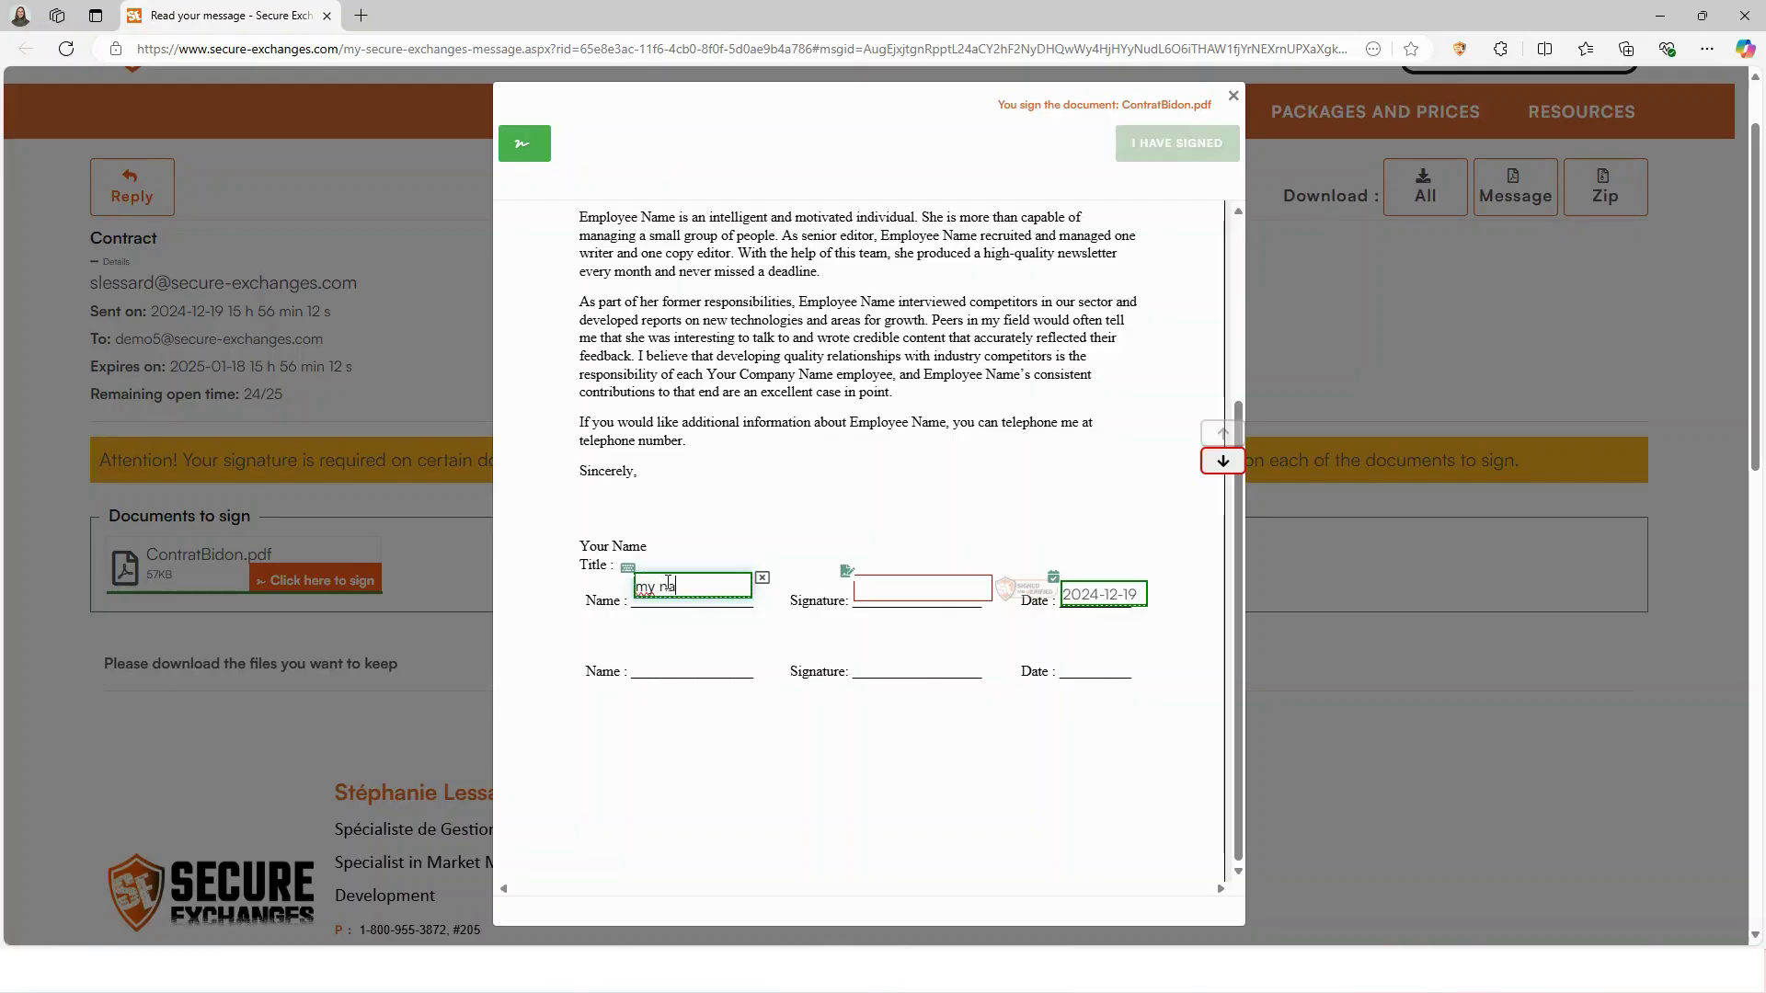
type("me")
Create the typed signature "My name", use it in the Signature field and submit the document as signed.
left_click(886, 591)
type("My name")
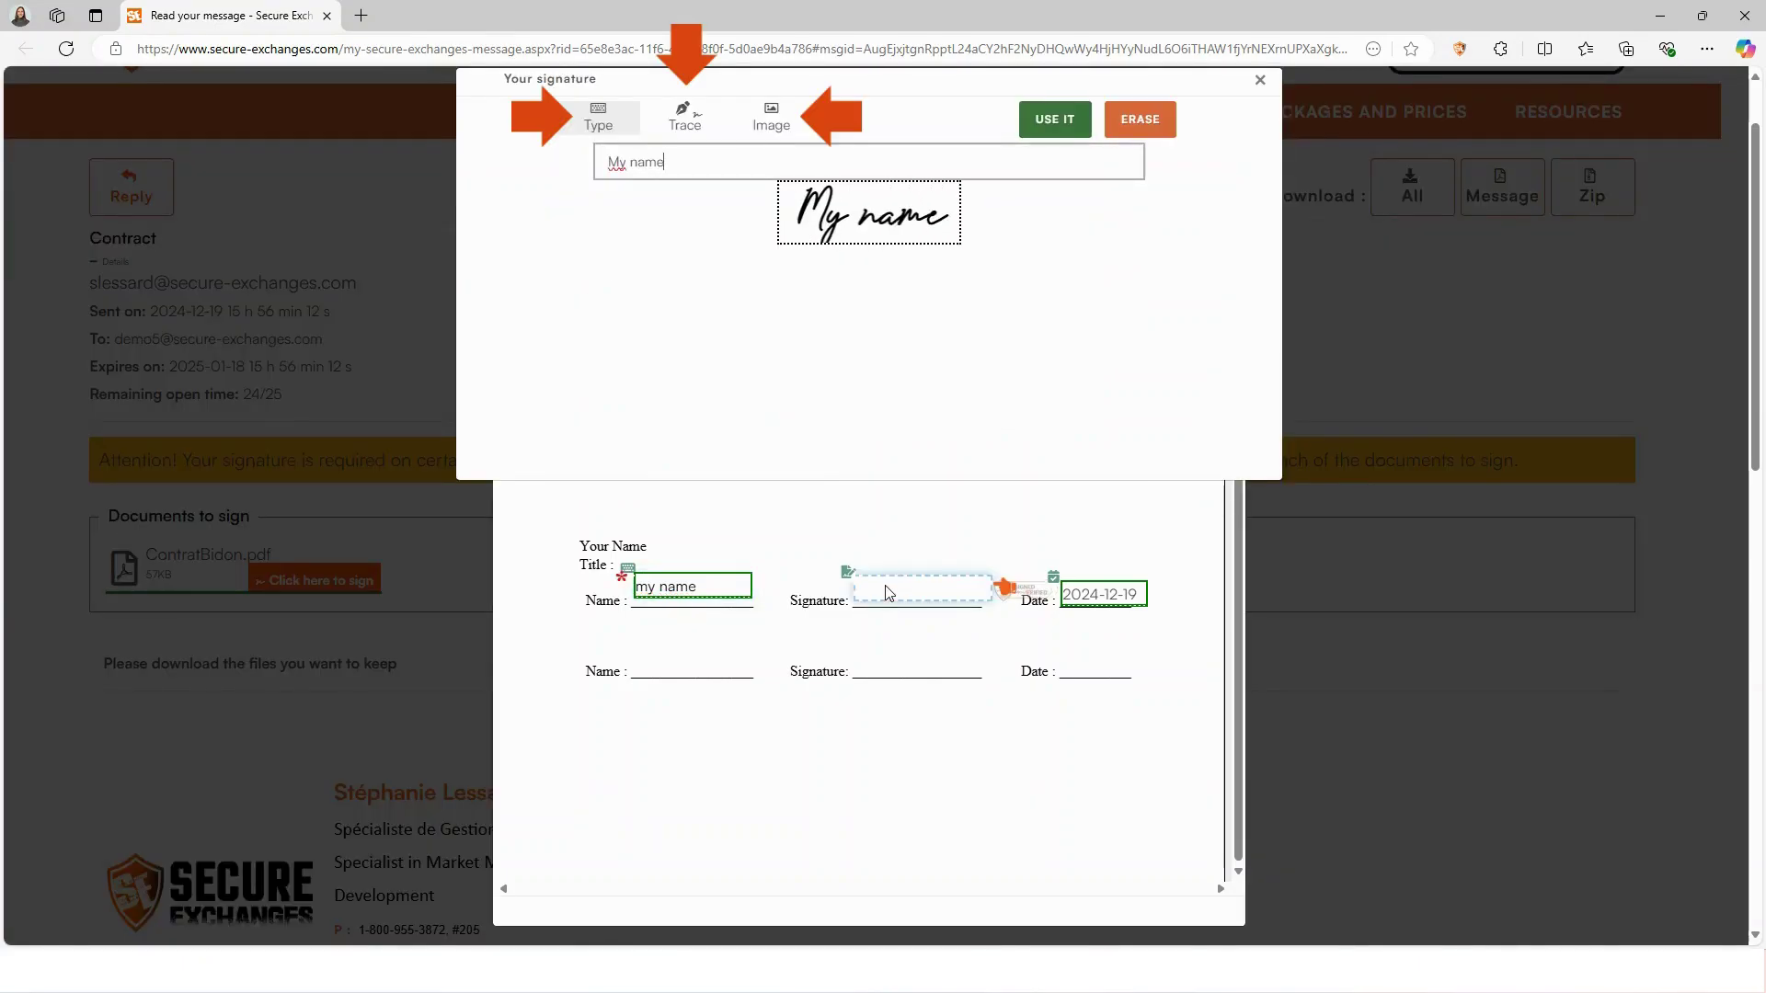
left_click(1053, 124)
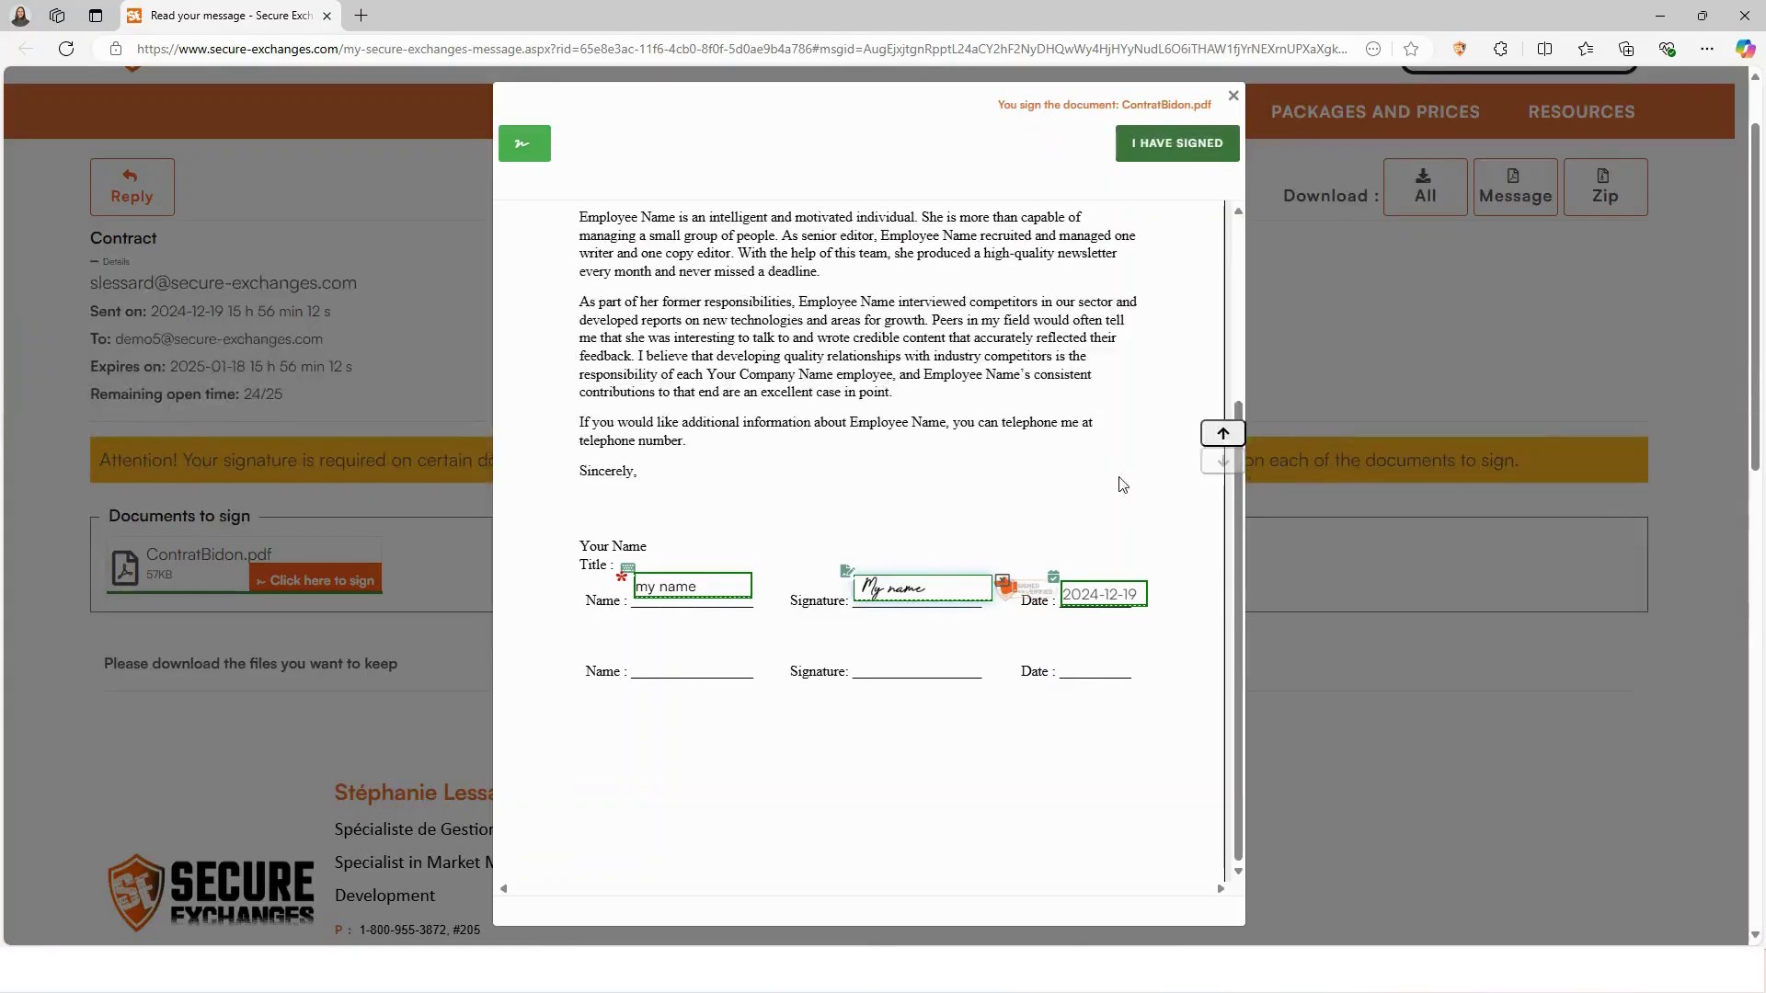
left_click(1170, 145)
Open the signed ContratBidon PDF and examine both signatures and the signing certificates of the two signatories.
left_click(552, 415)
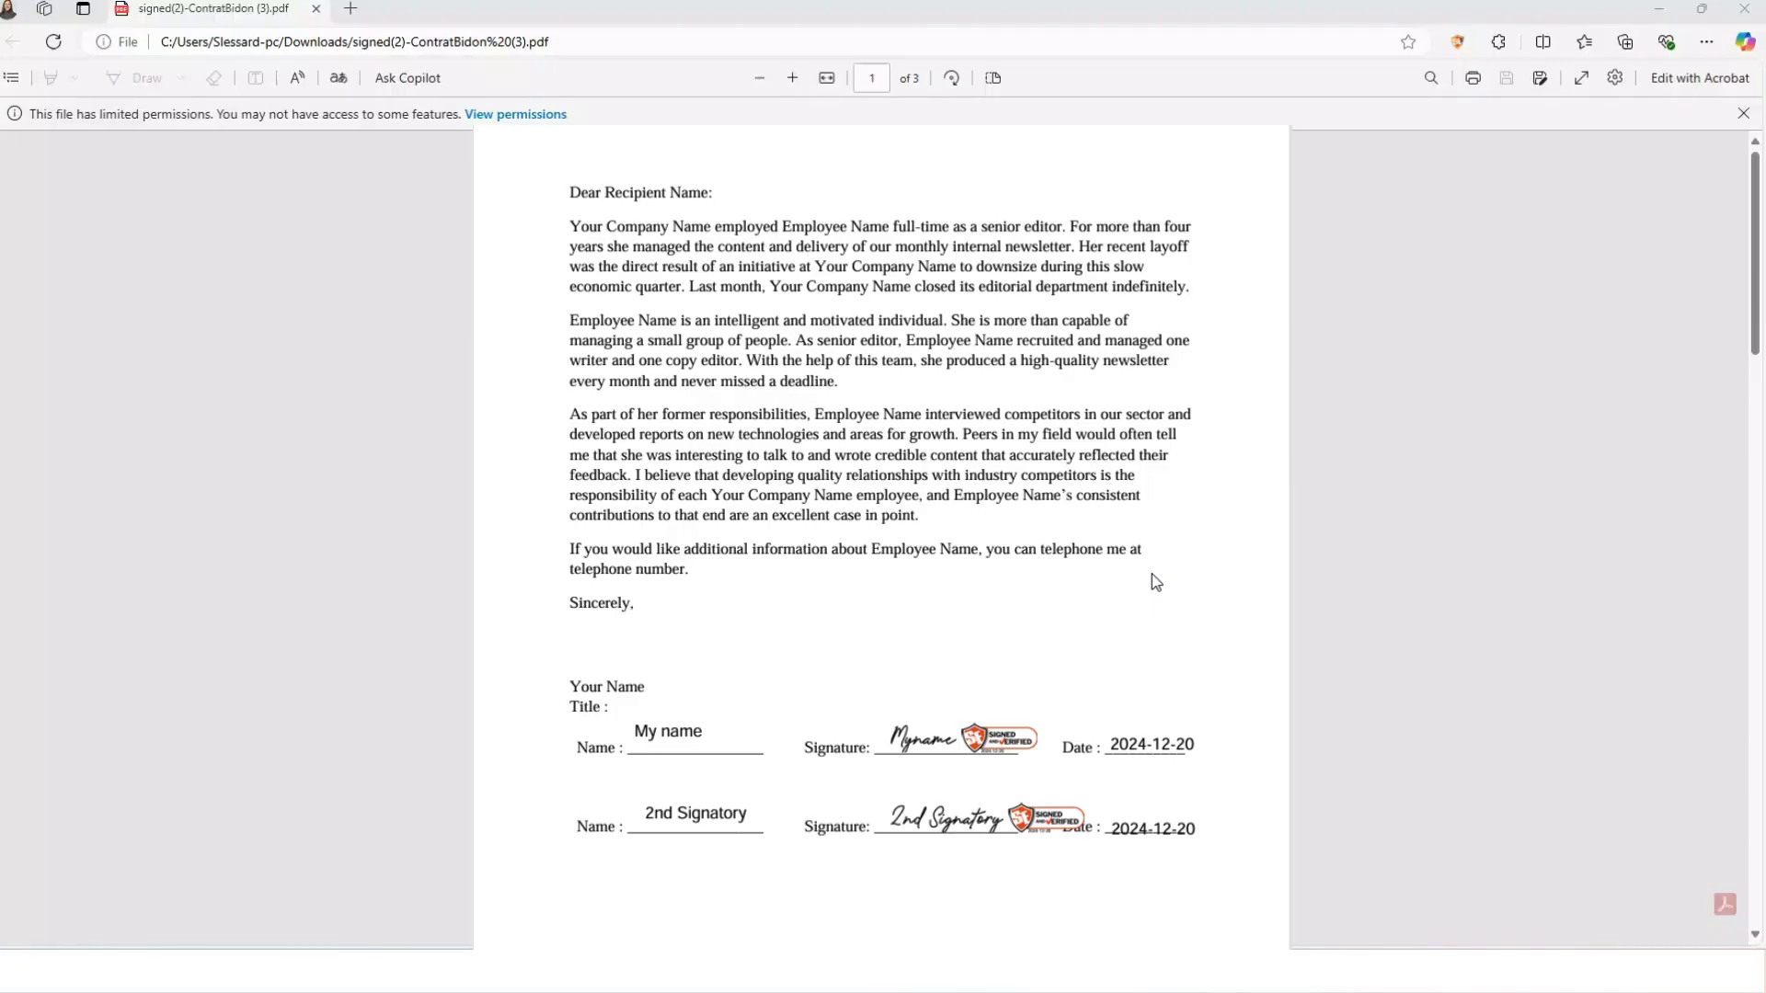
scroll(1156, 583, "down", 10)
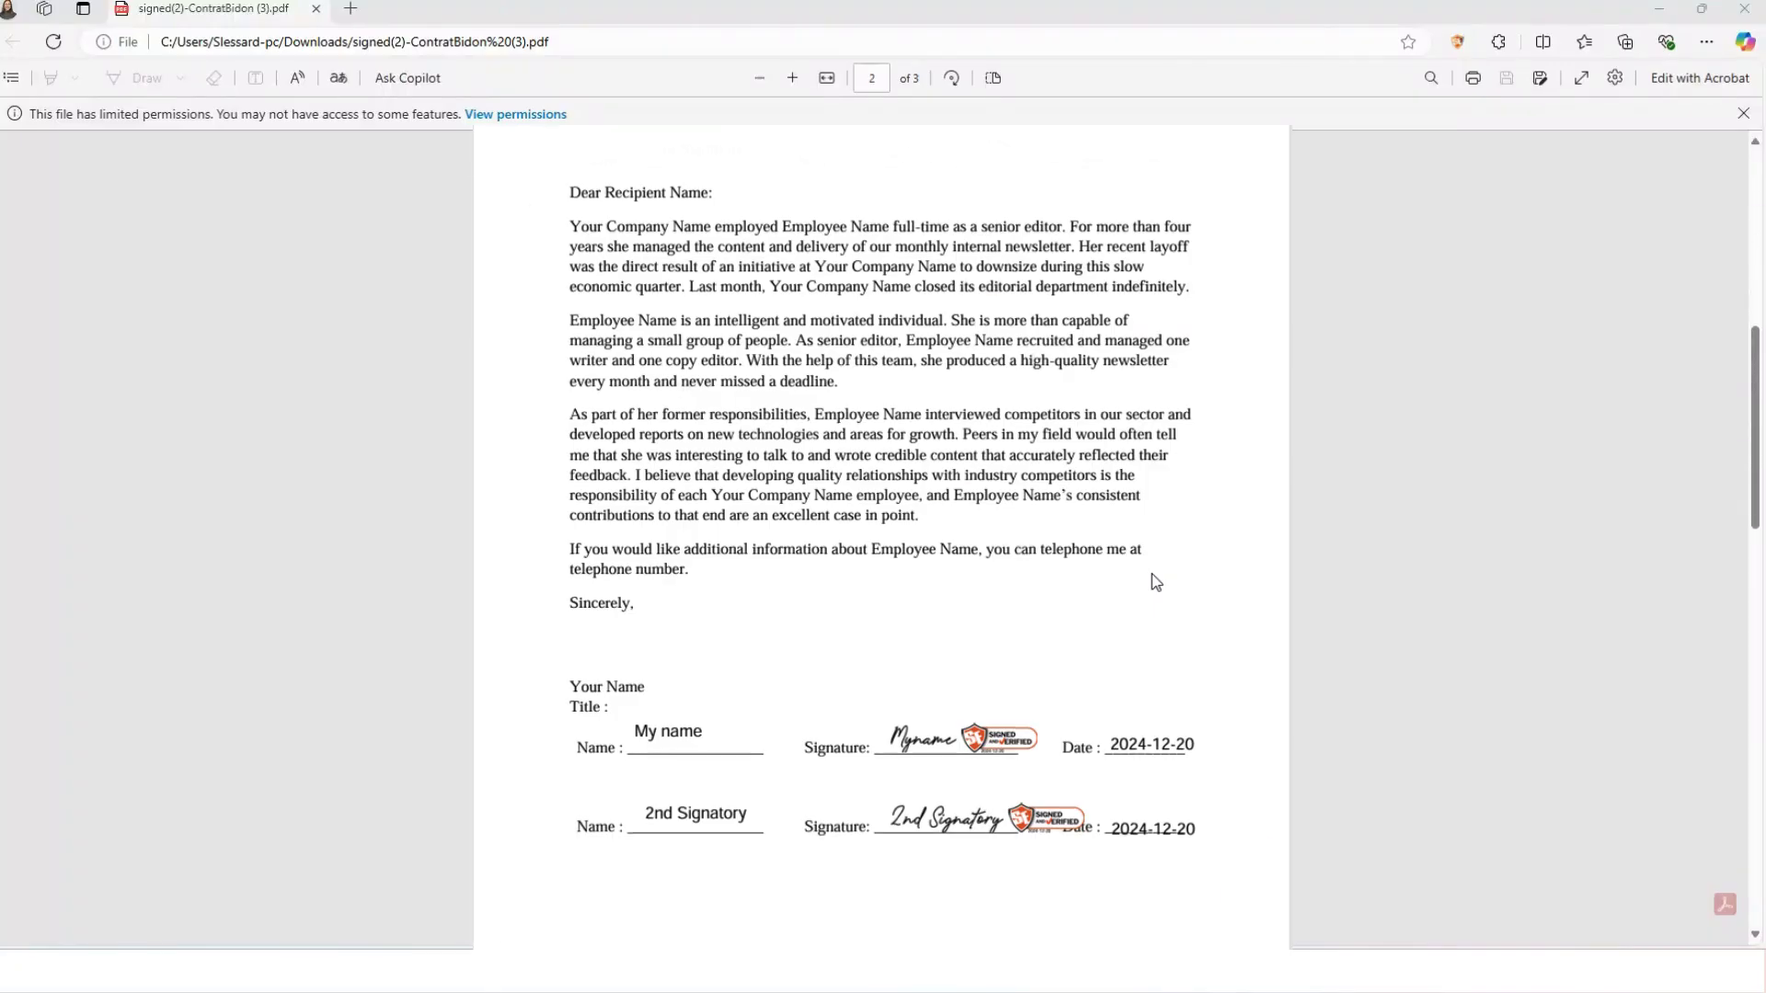
scroll(1156, 582, "down", 3)
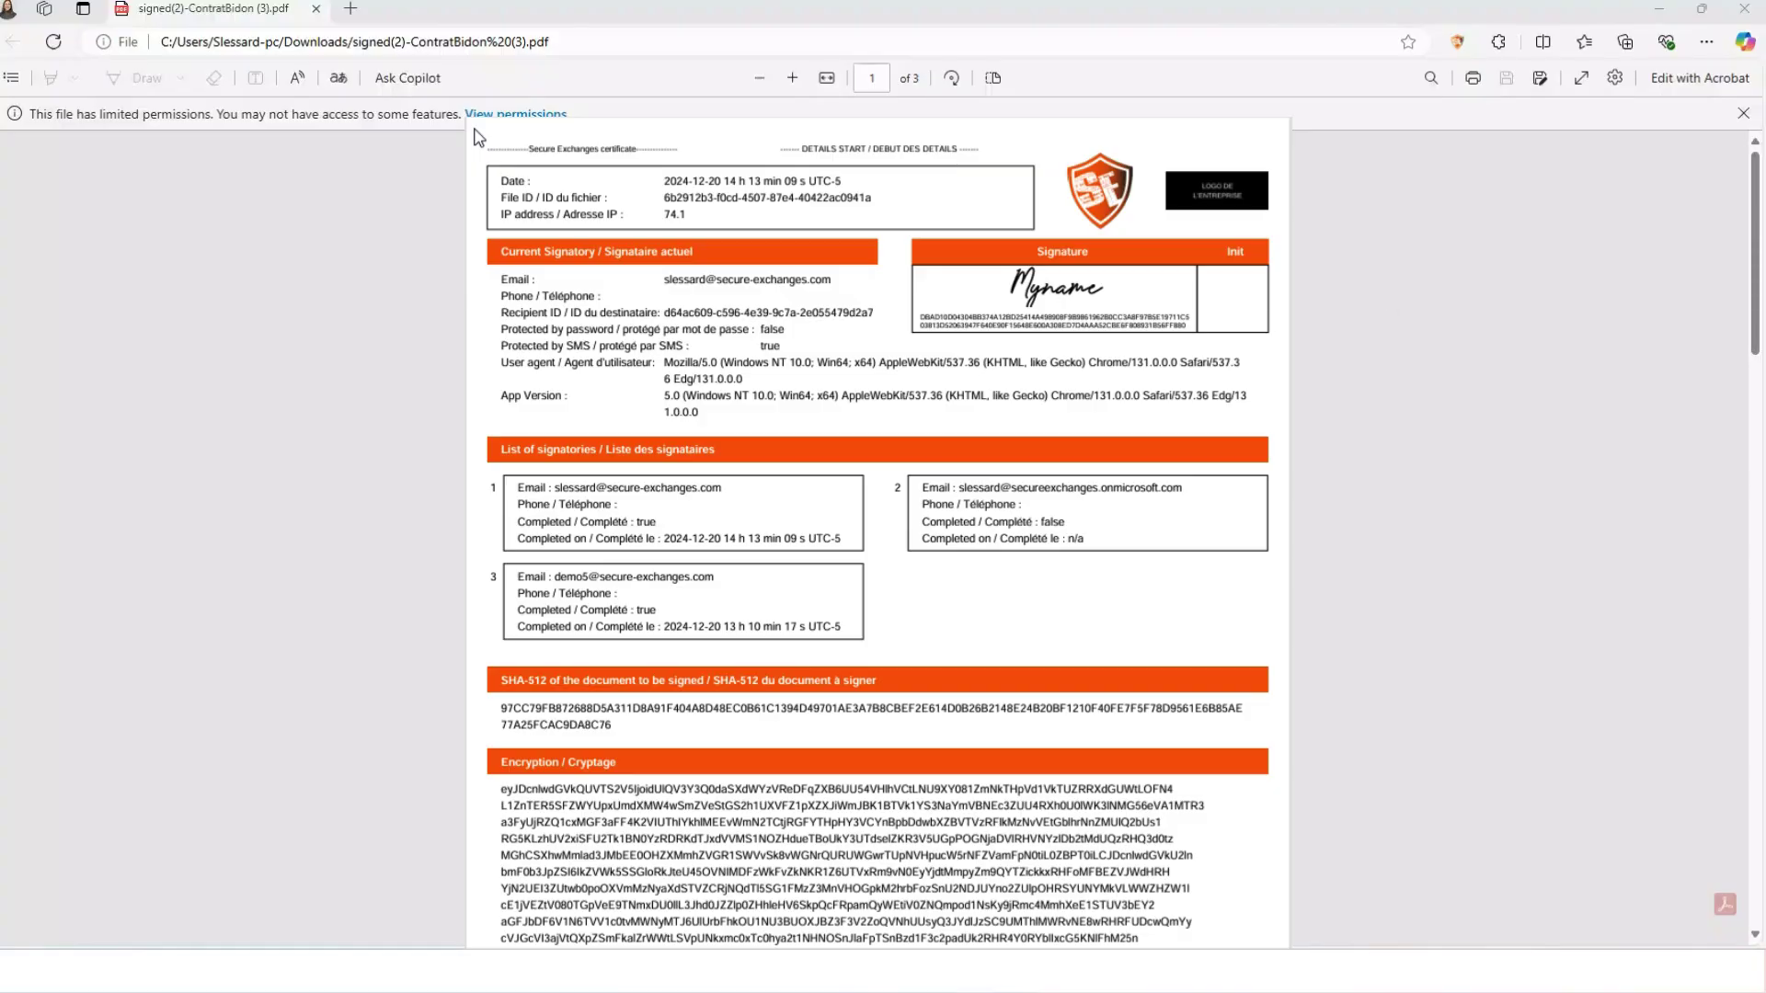
scroll(478, 137, "down", 6)
scroll(478, 137, "down", 3)
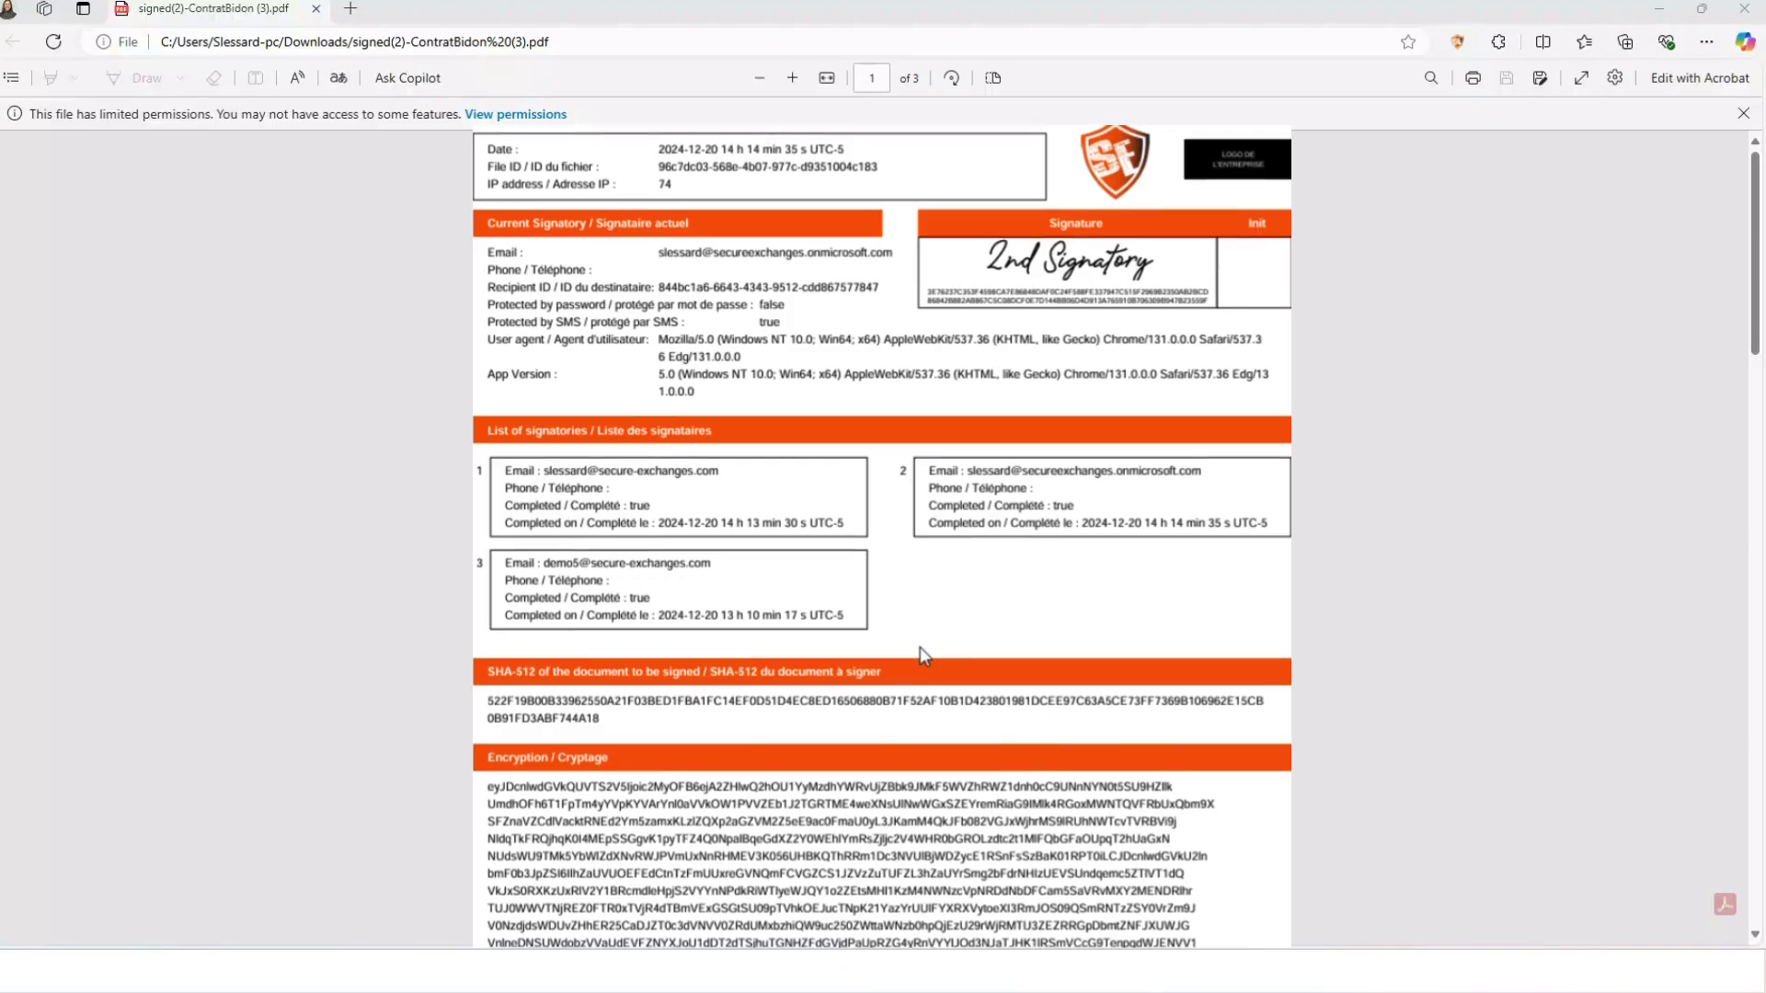
scroll(925, 656, "down", 1)
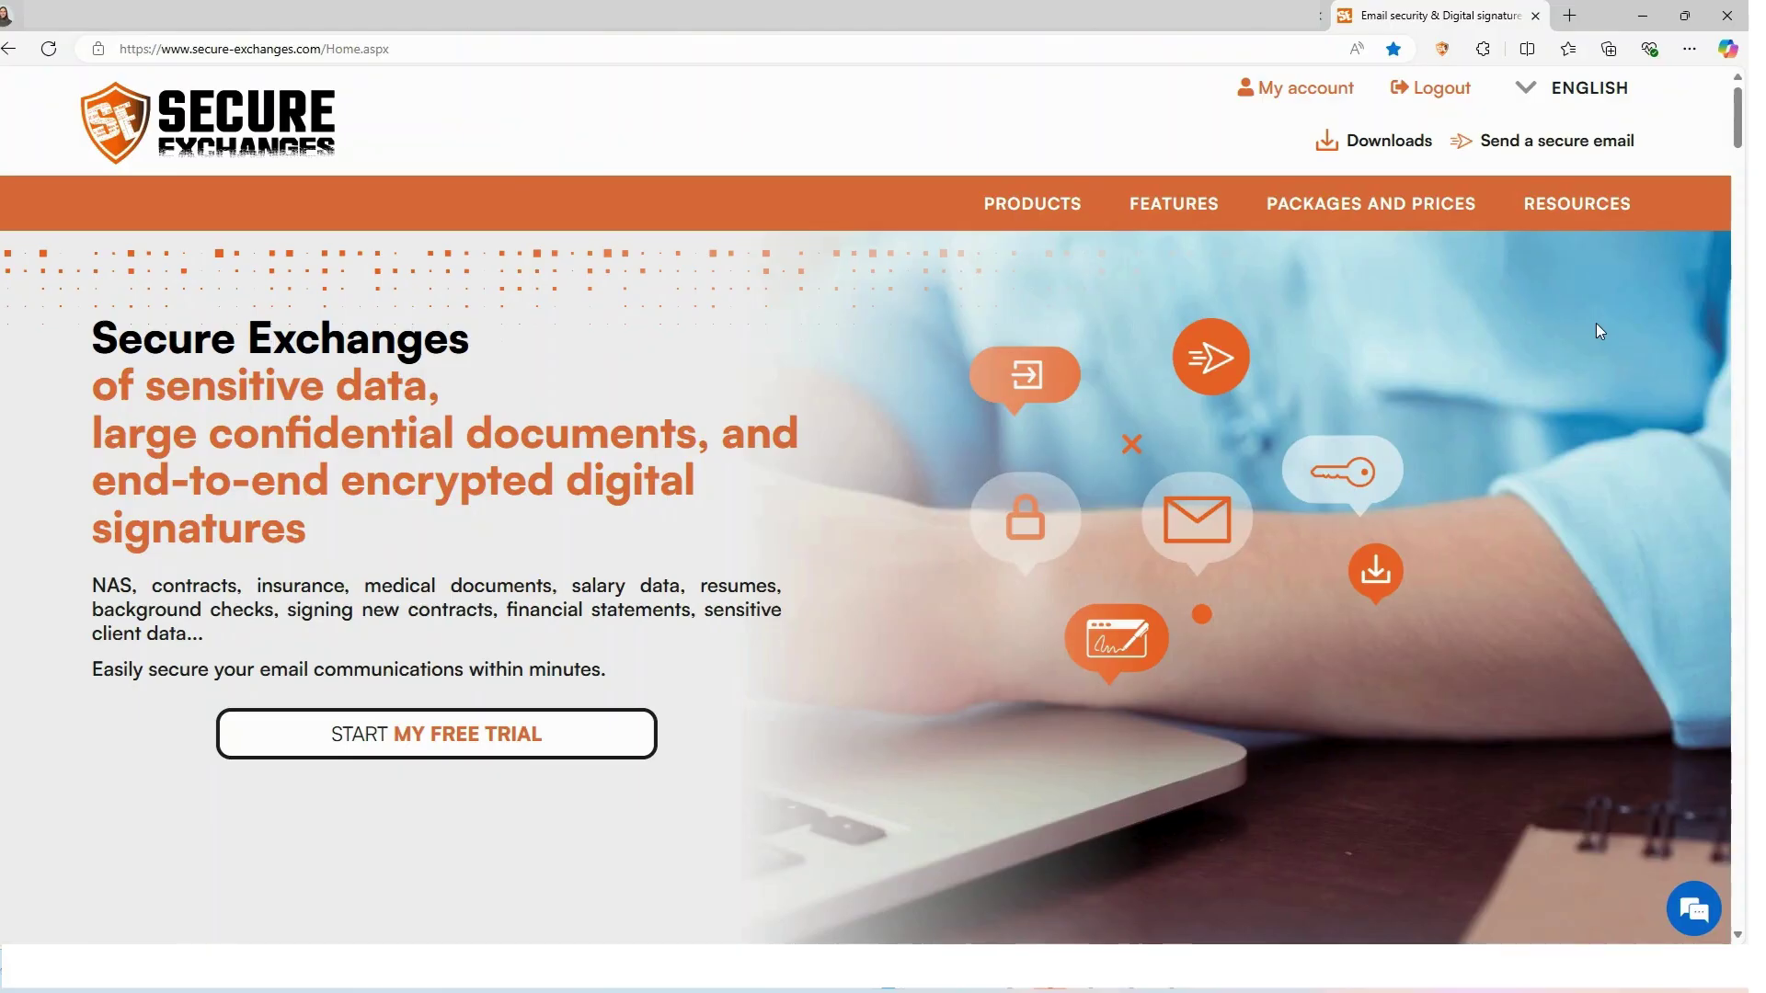
Go to My account on the Secure Exchanges website and request a login email by entering the anti-bot validation code.
left_click(1306, 89)
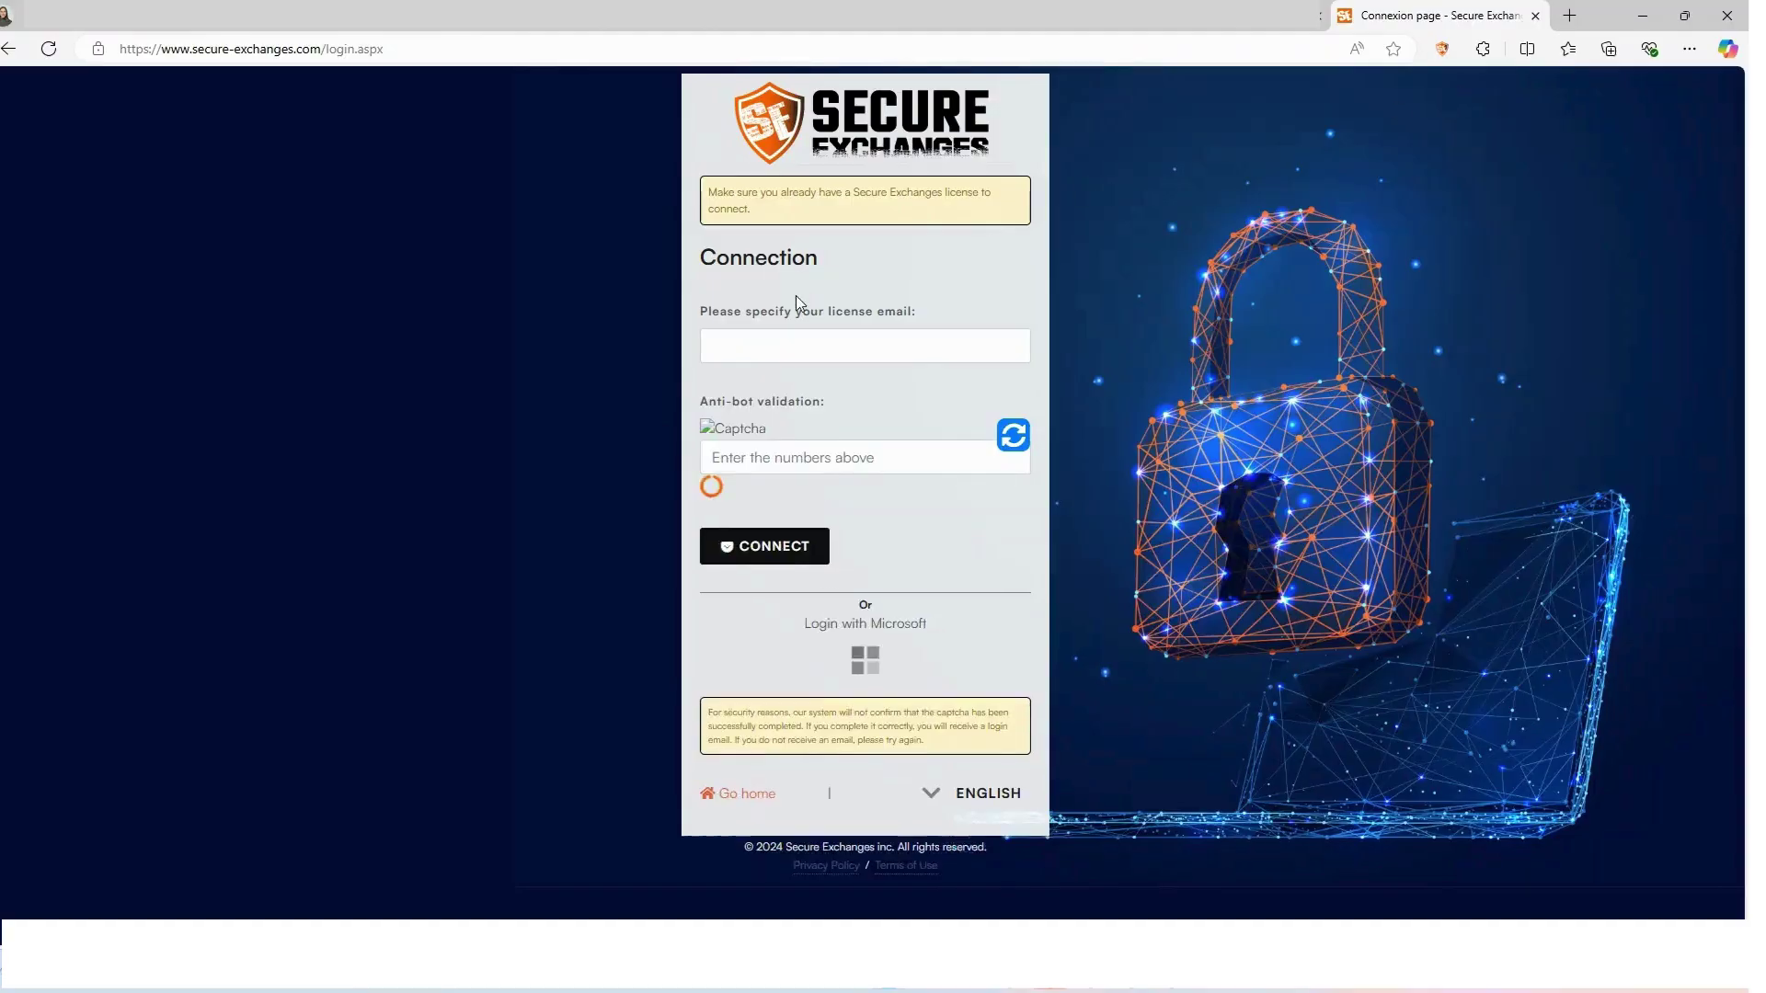
left_click(802, 513)
type("606480")
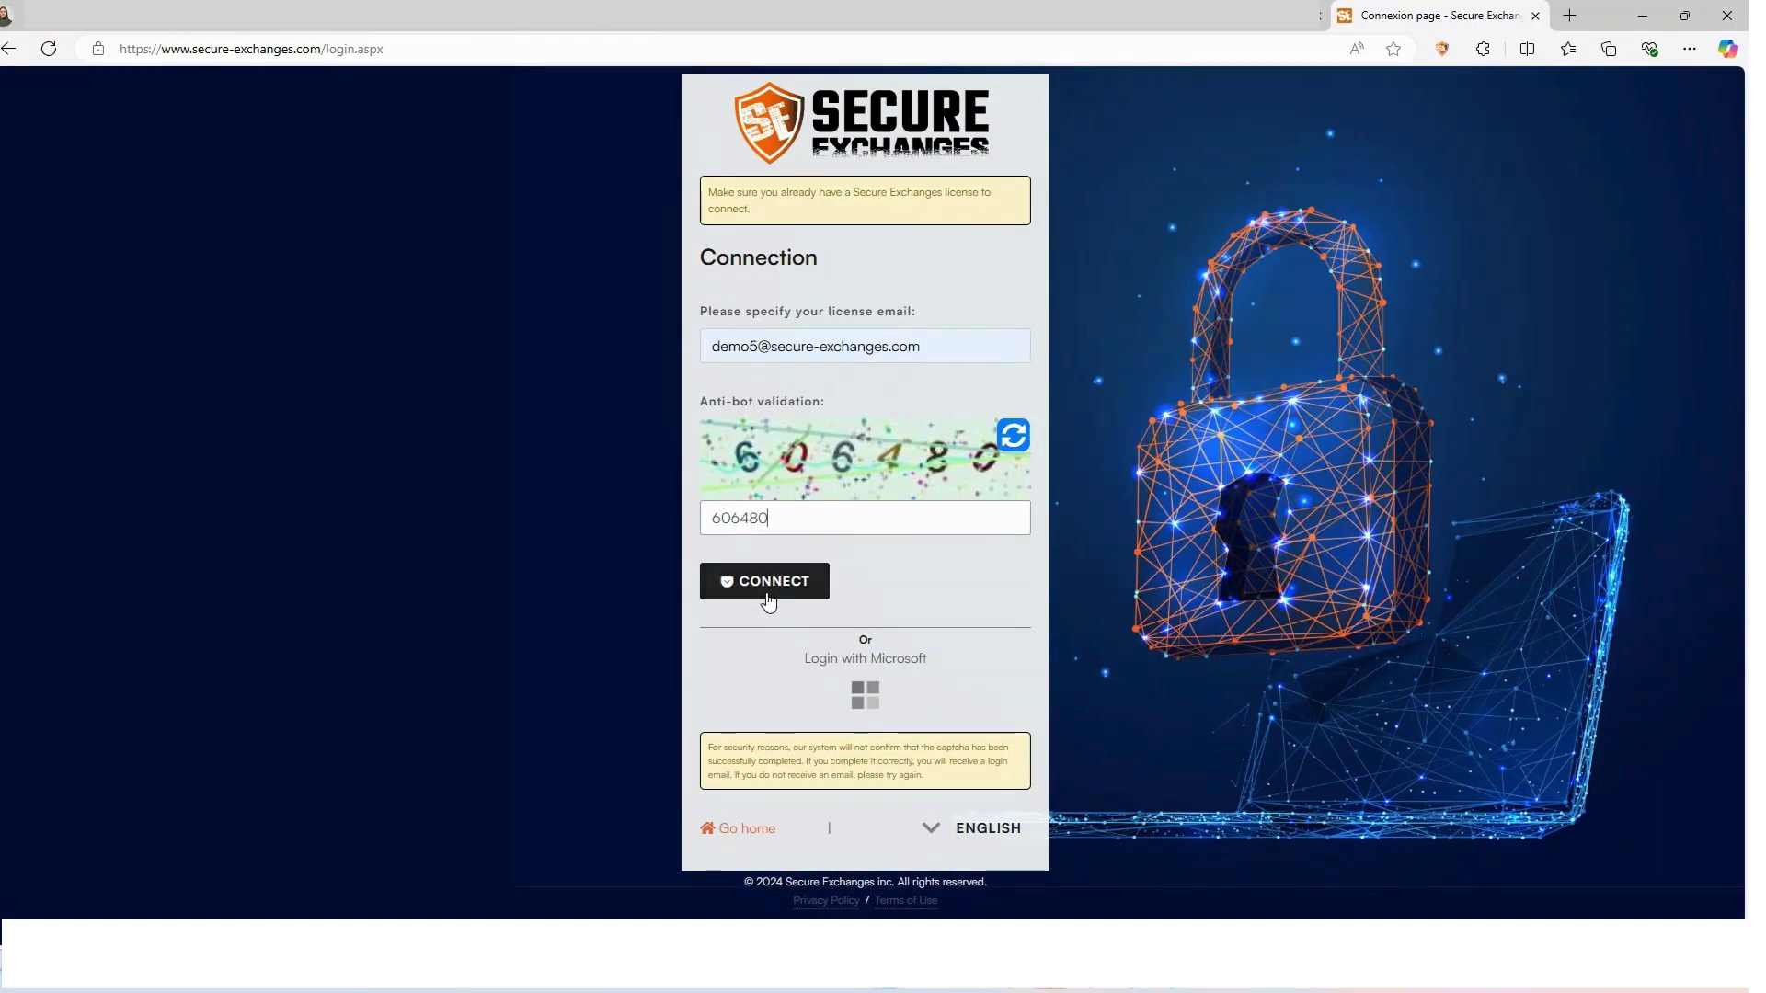
left_click(767, 590)
Switch to Outlook, sign in to the account through the link in the login email and open the user management page.
key("alt+Tab")
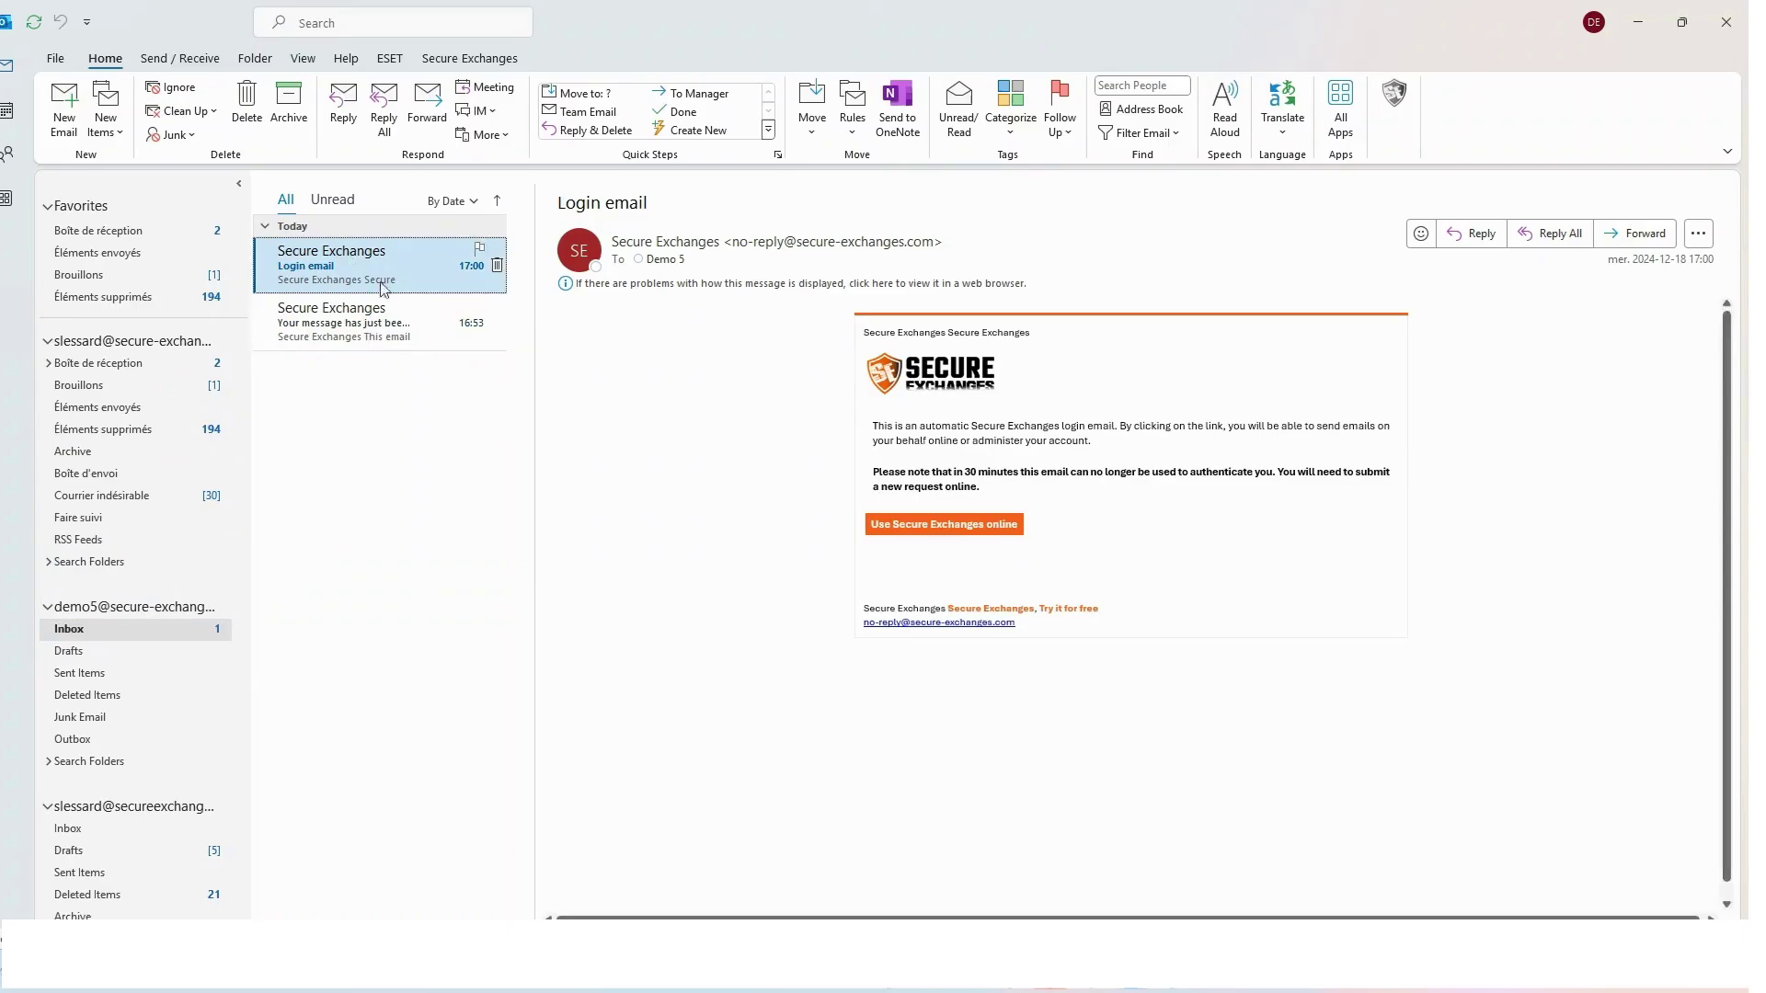
left_click(906, 513)
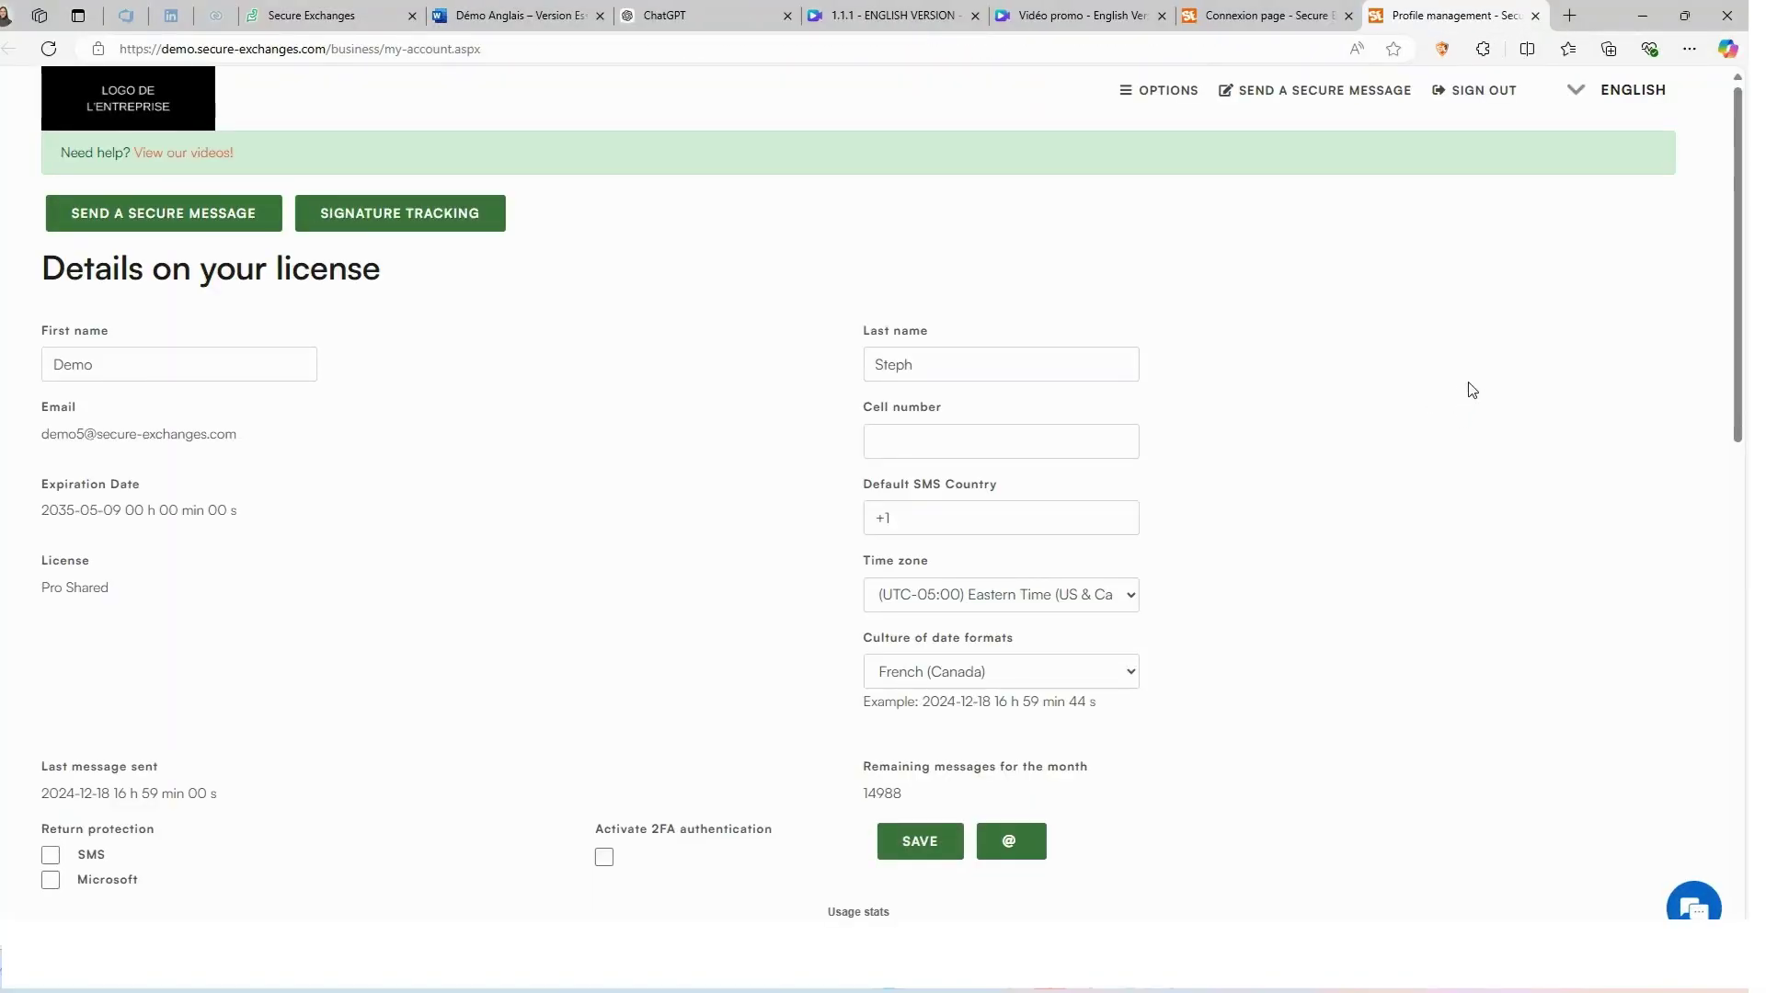
left_click(1144, 101)
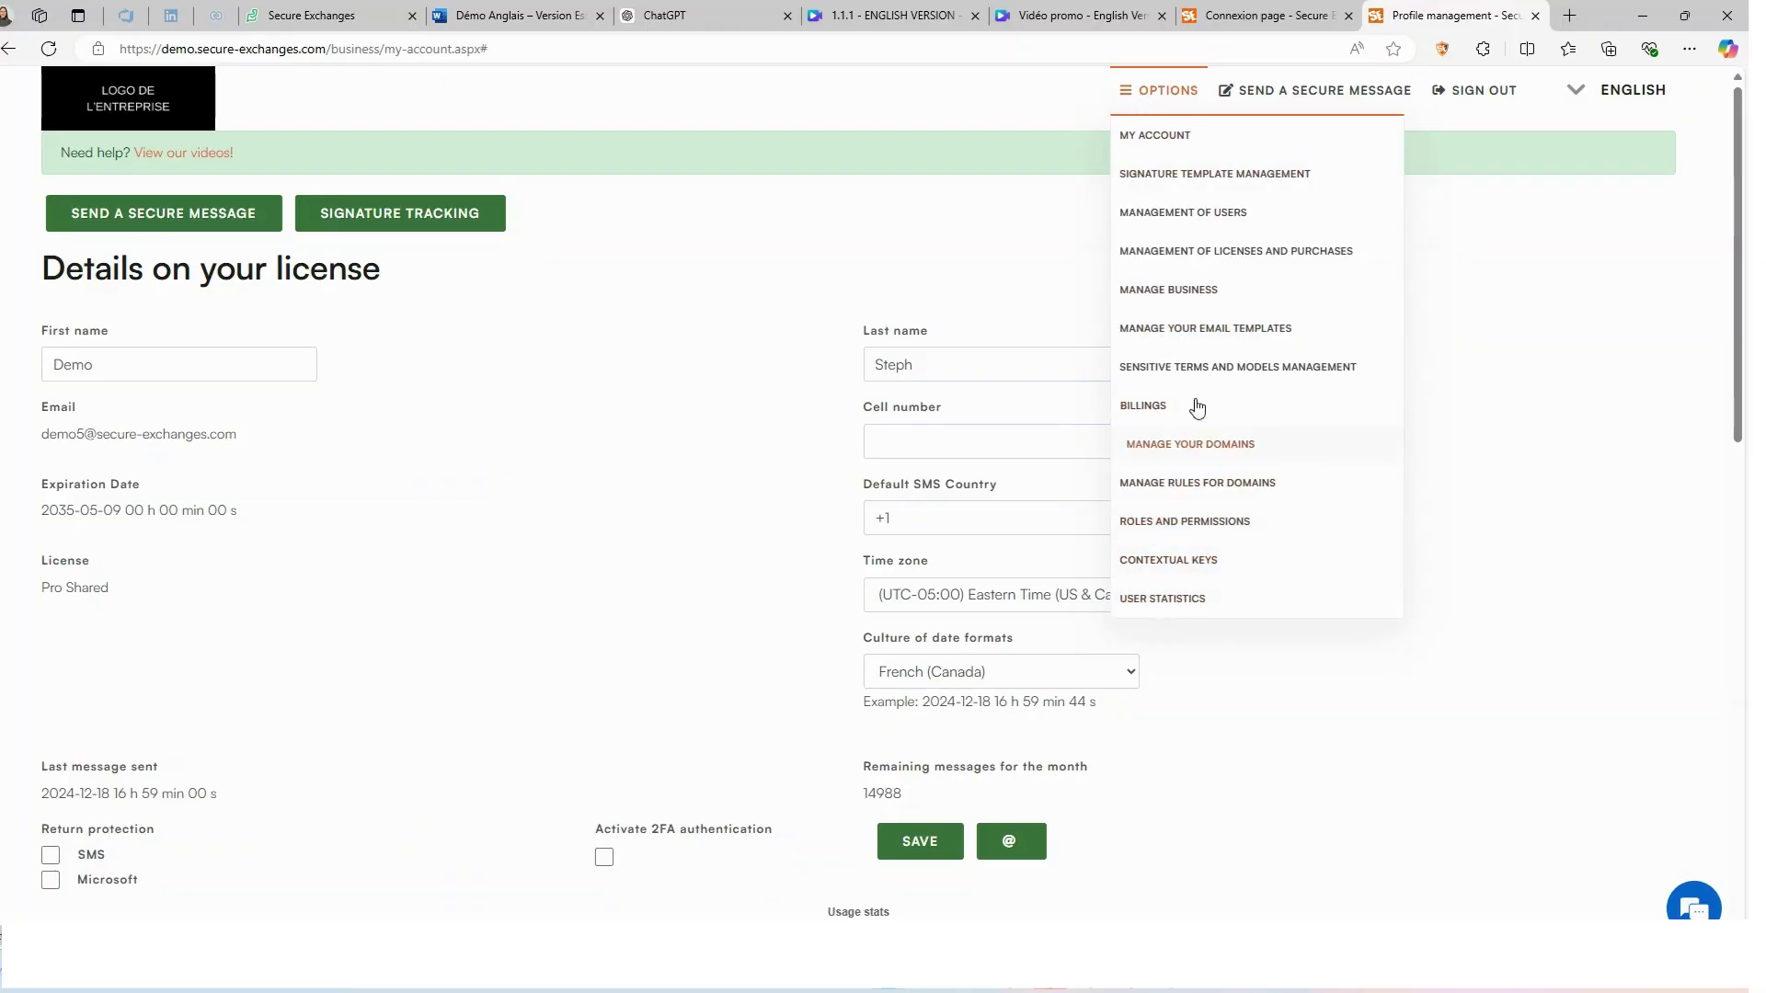
left_click(1237, 214)
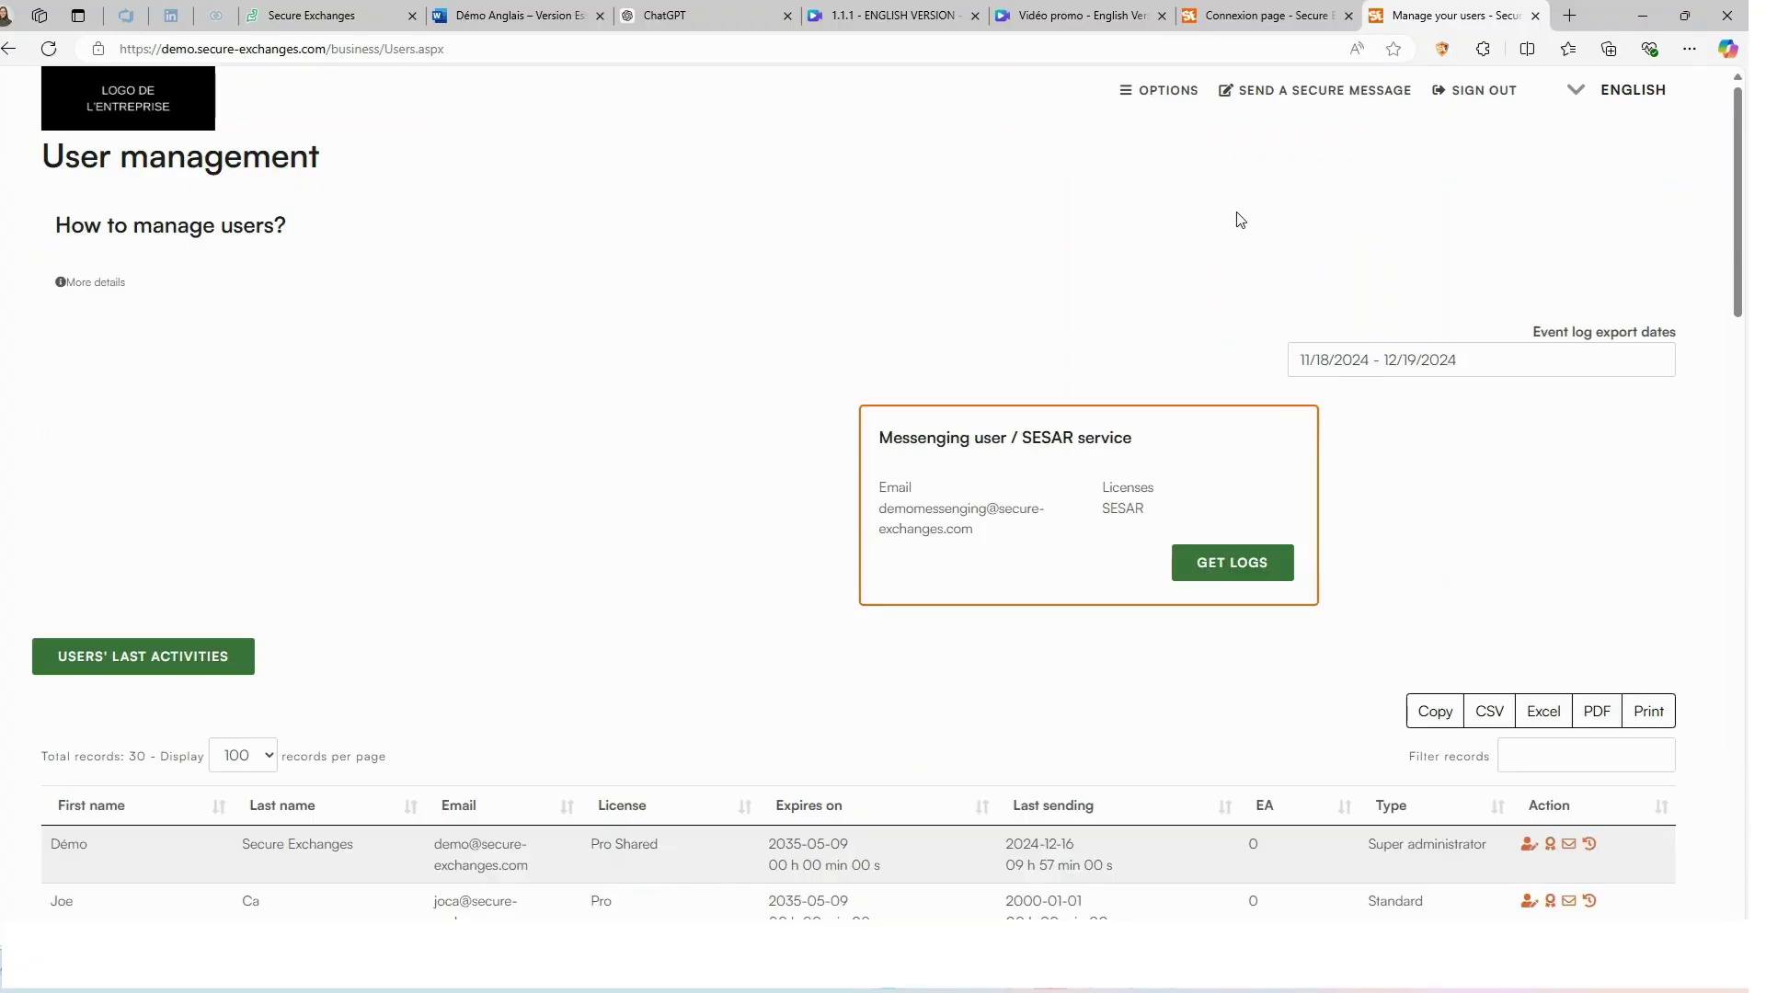
Open the business management page and pick the darker red #b31d24 for the HTML email button background color.
left_click(1188, 95)
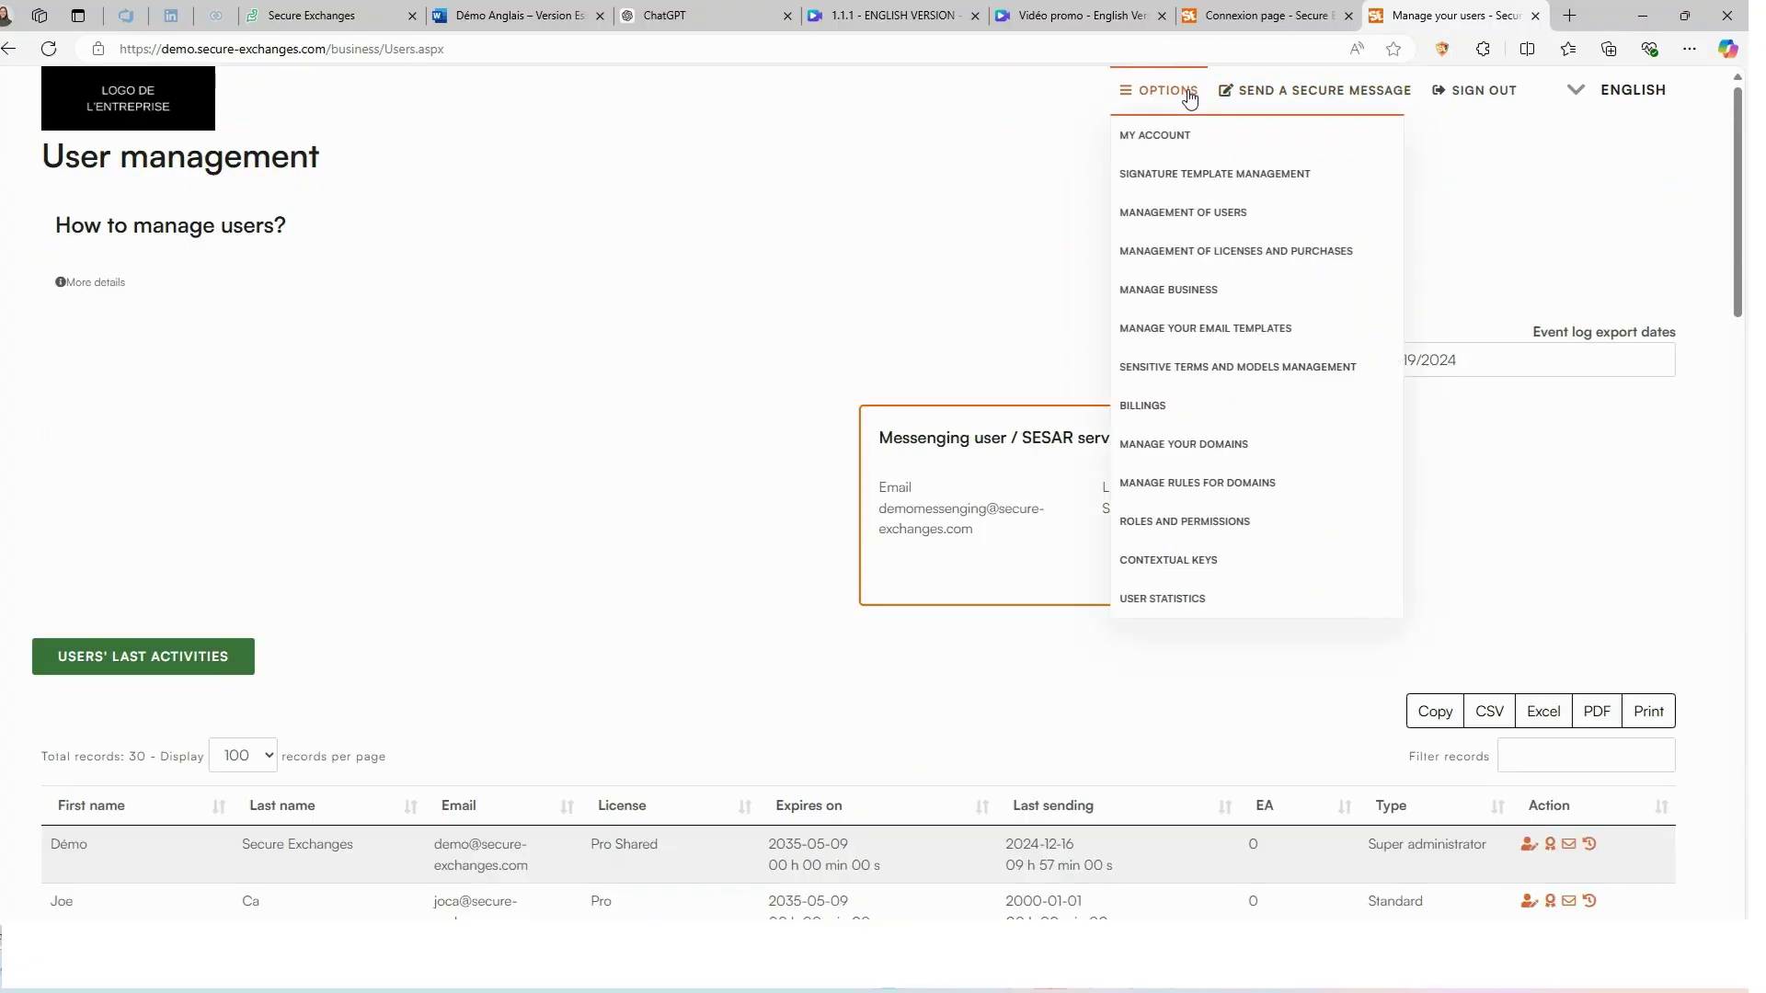
left_click(1177, 291)
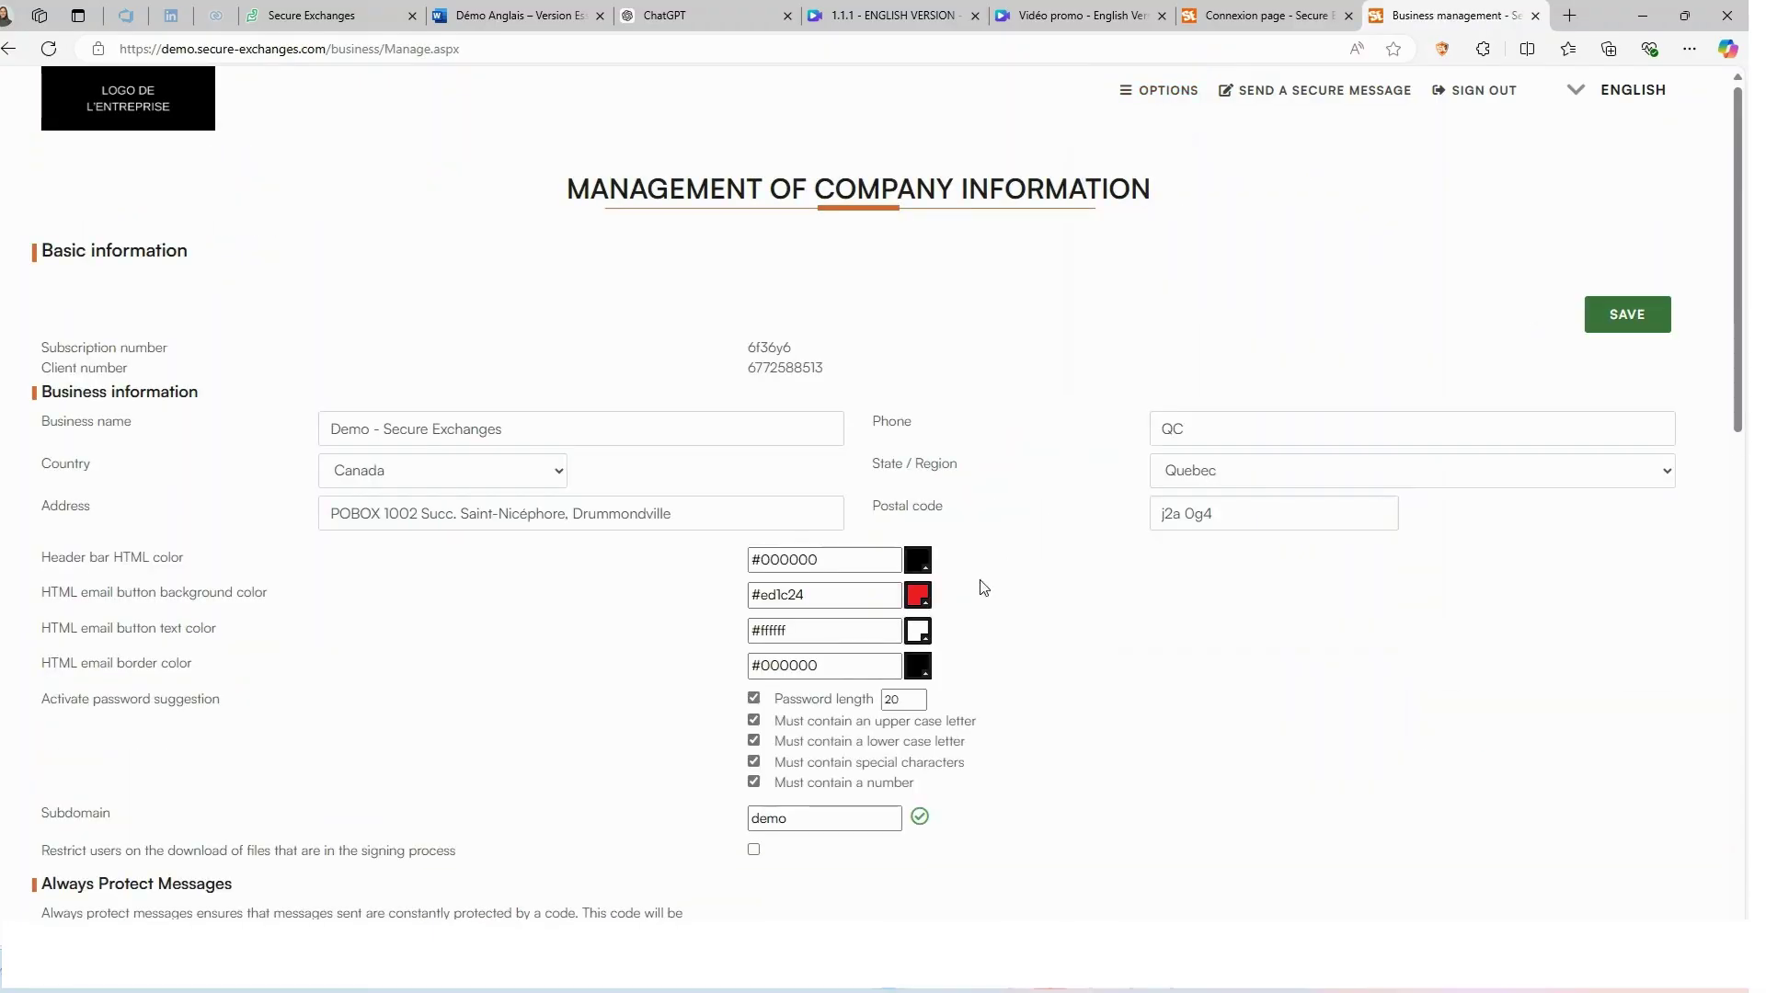
left_click(918, 596)
mouse_move(882, 634)
left_mouse_down()
mouse_move(840, 631)
mouse_move(877, 663)
left_mouse_up()
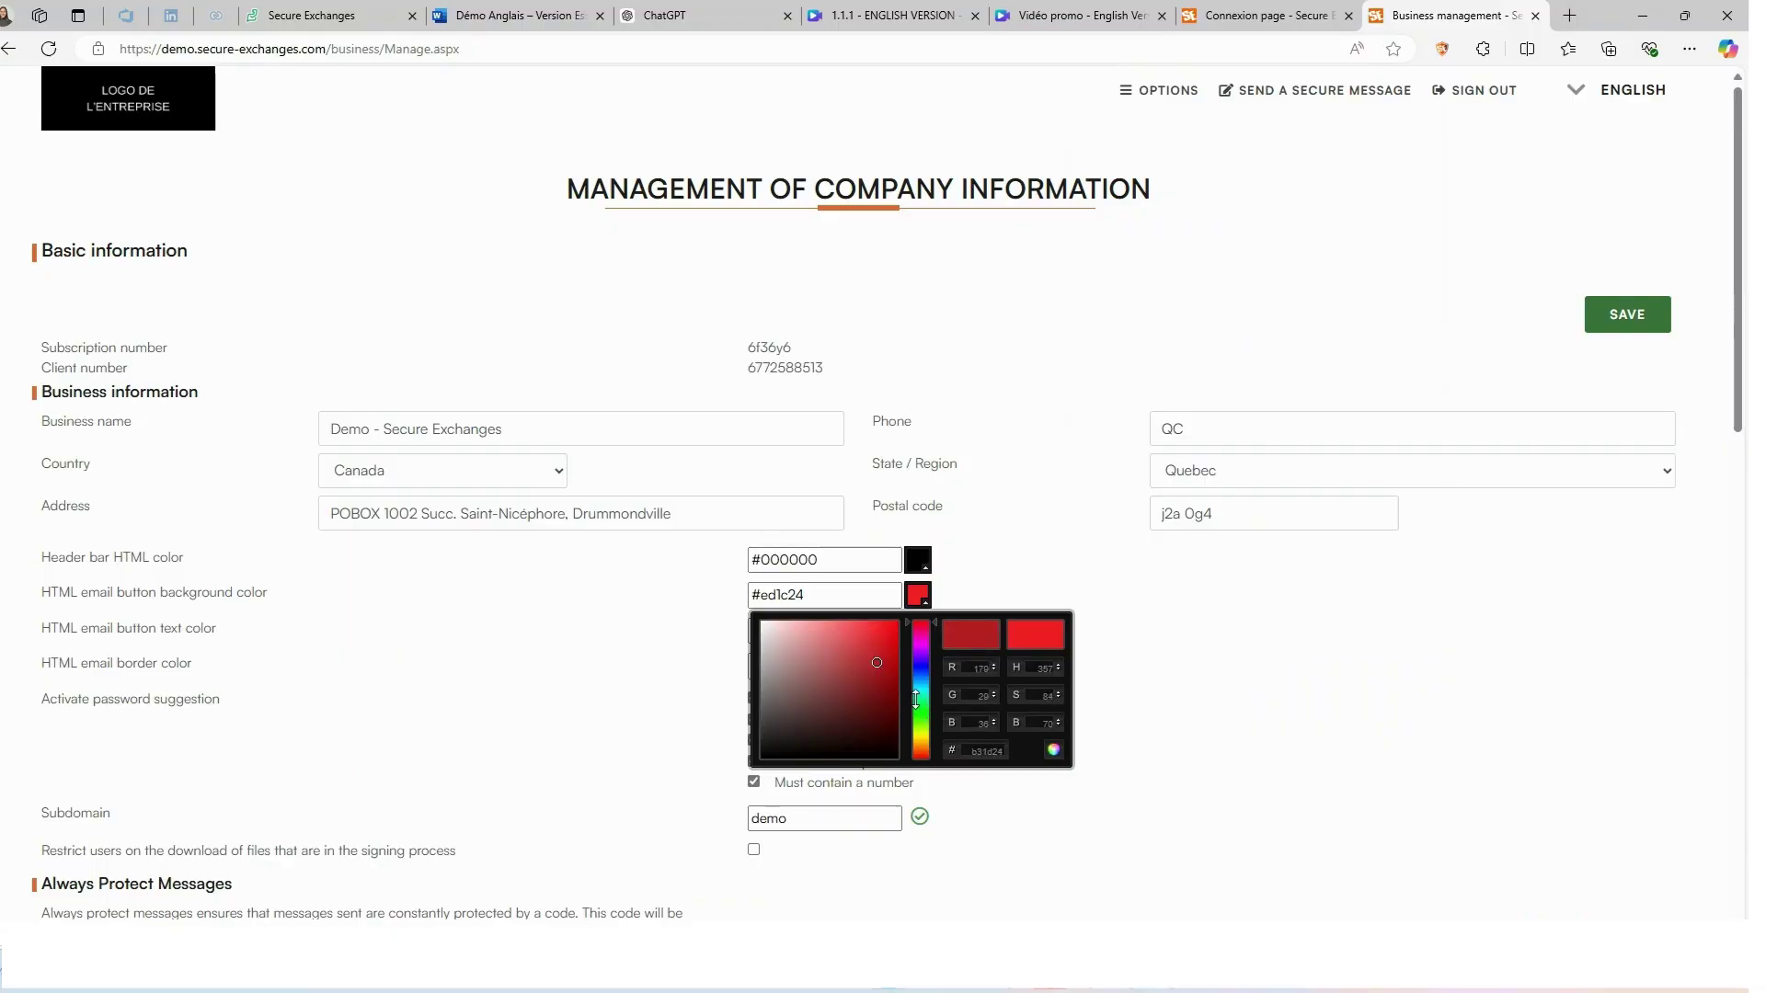